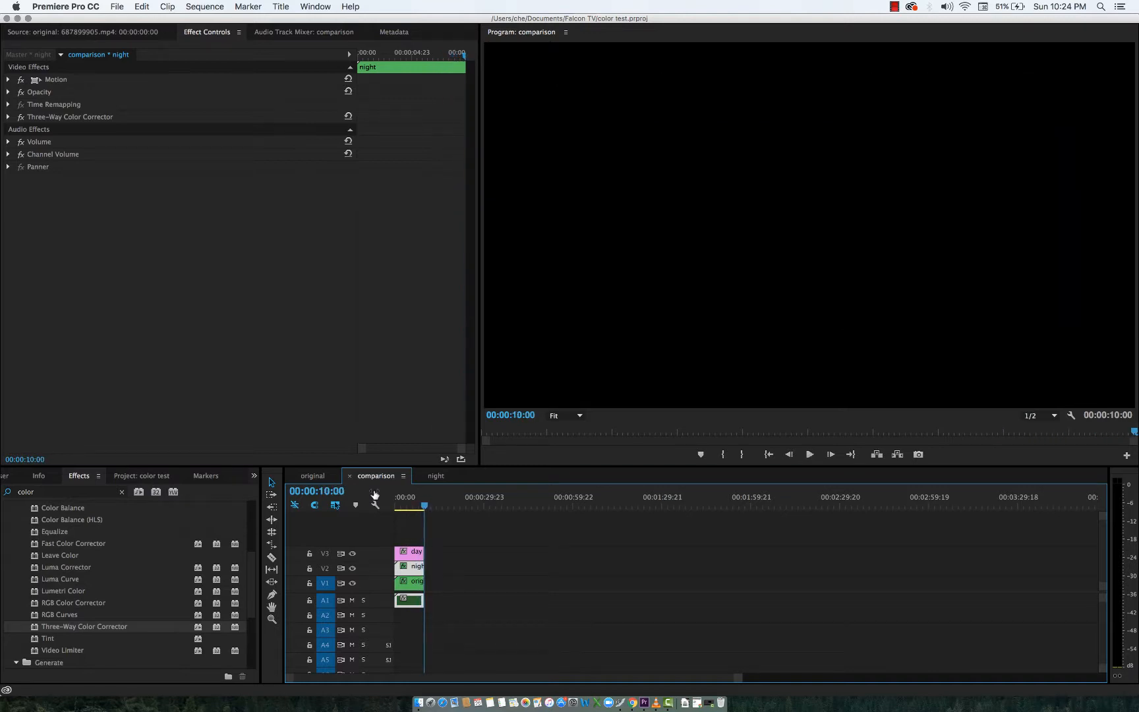
- Play back the side-by-side comparison sequence and save the project
{"action": "key", "text": "space"}
{"action": "key", "text": "space"}
{"action": "left_click", "coordinate": [117, 6]}
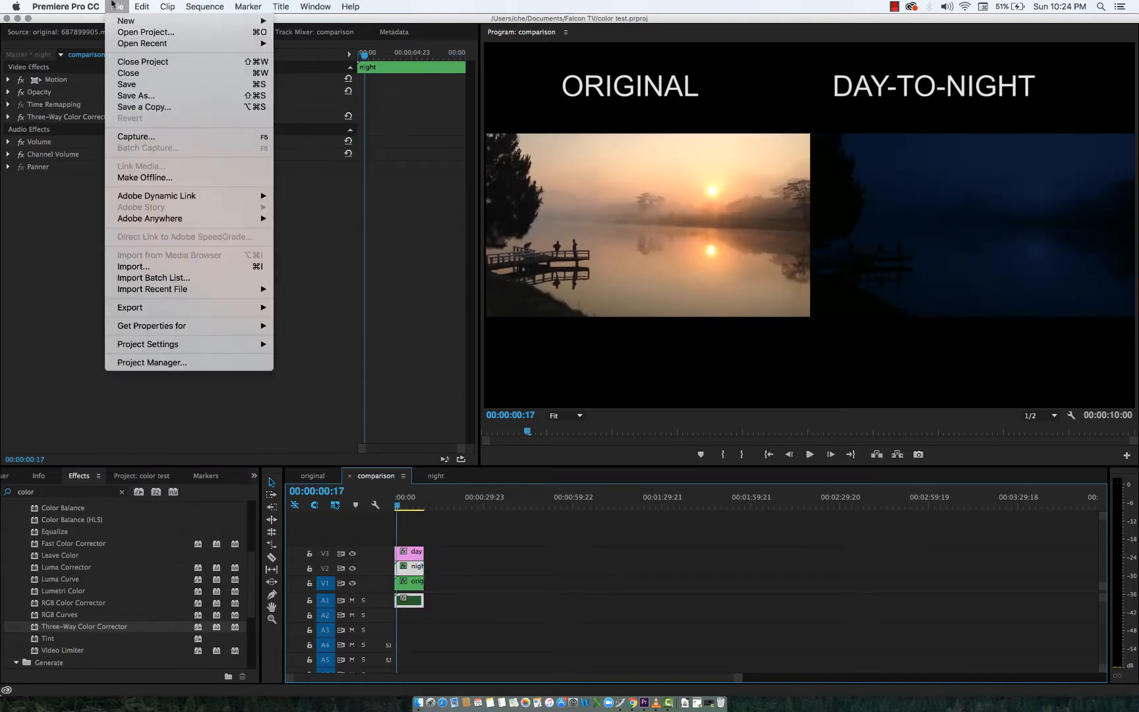
{"action": "left_click", "coordinate": [122, 84]}
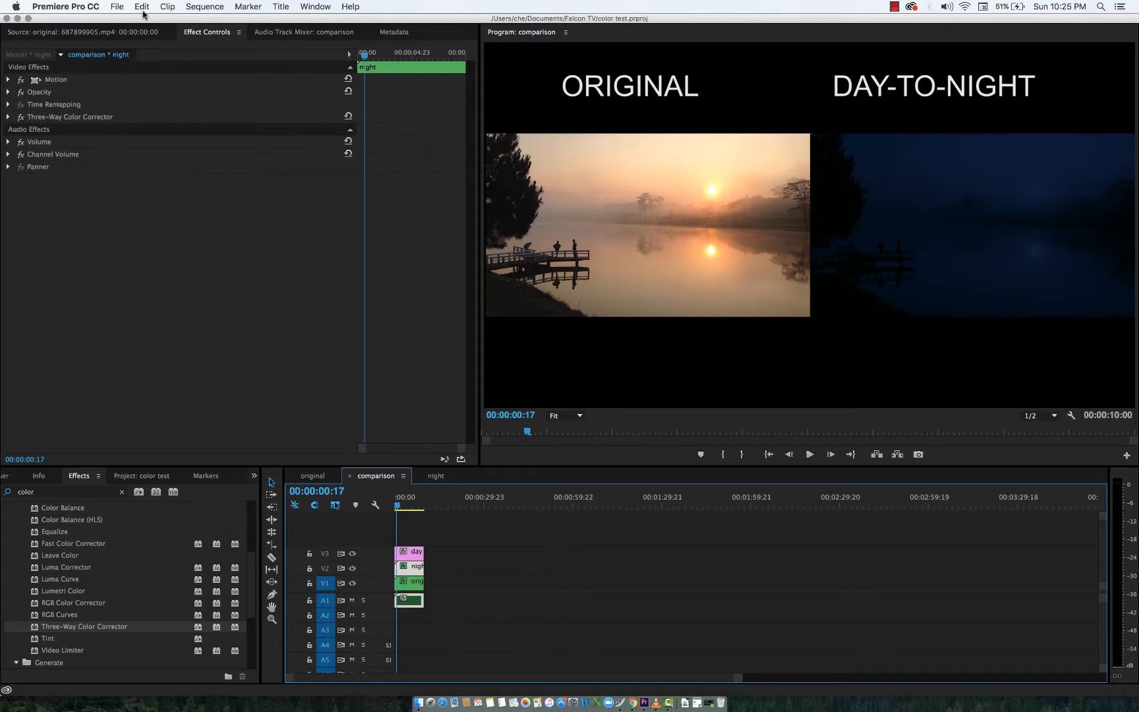
{"action": "left_click", "coordinate": [117, 7]}
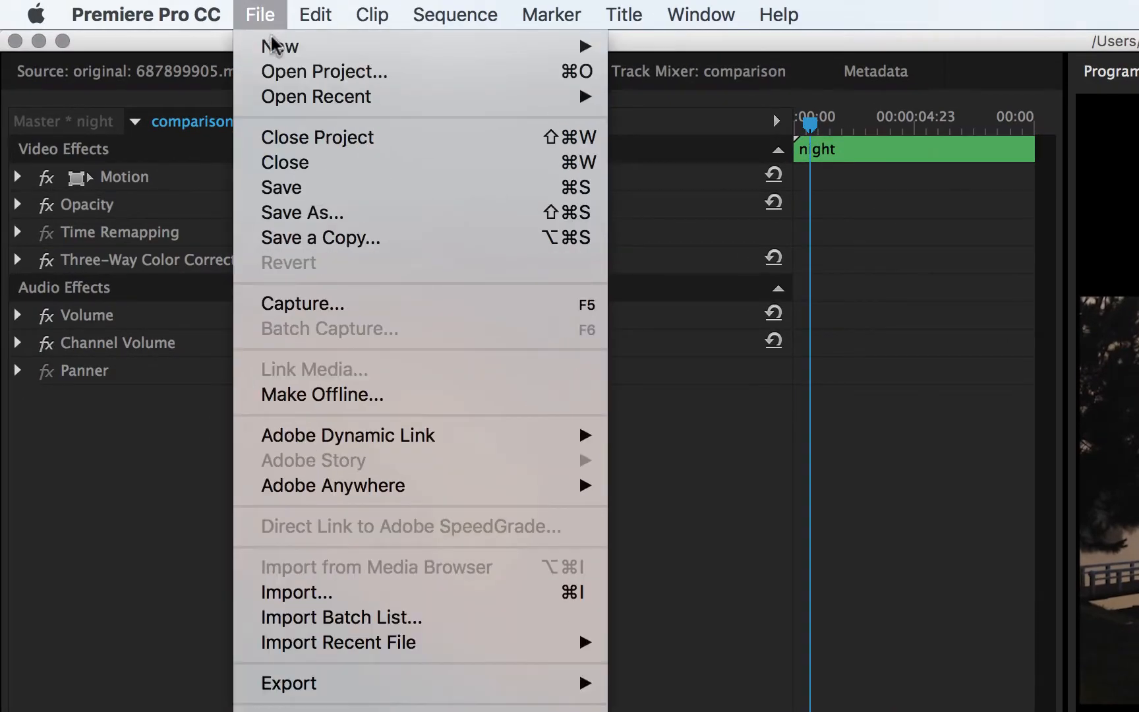
- Create a new project named 'p6 <author's name> day to nigh'
{"action": "mouse_move", "coordinate": [274, 46]}
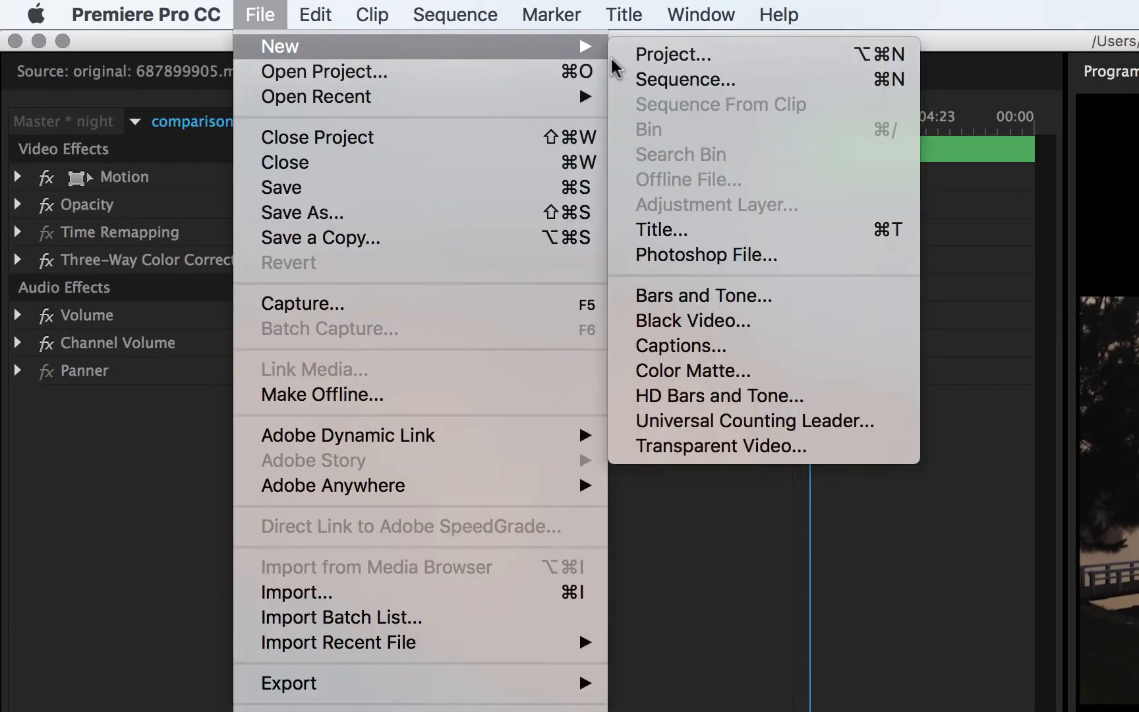
{"action": "left_click", "coordinate": [673, 53]}
{"action": "type", "text": "ga"}
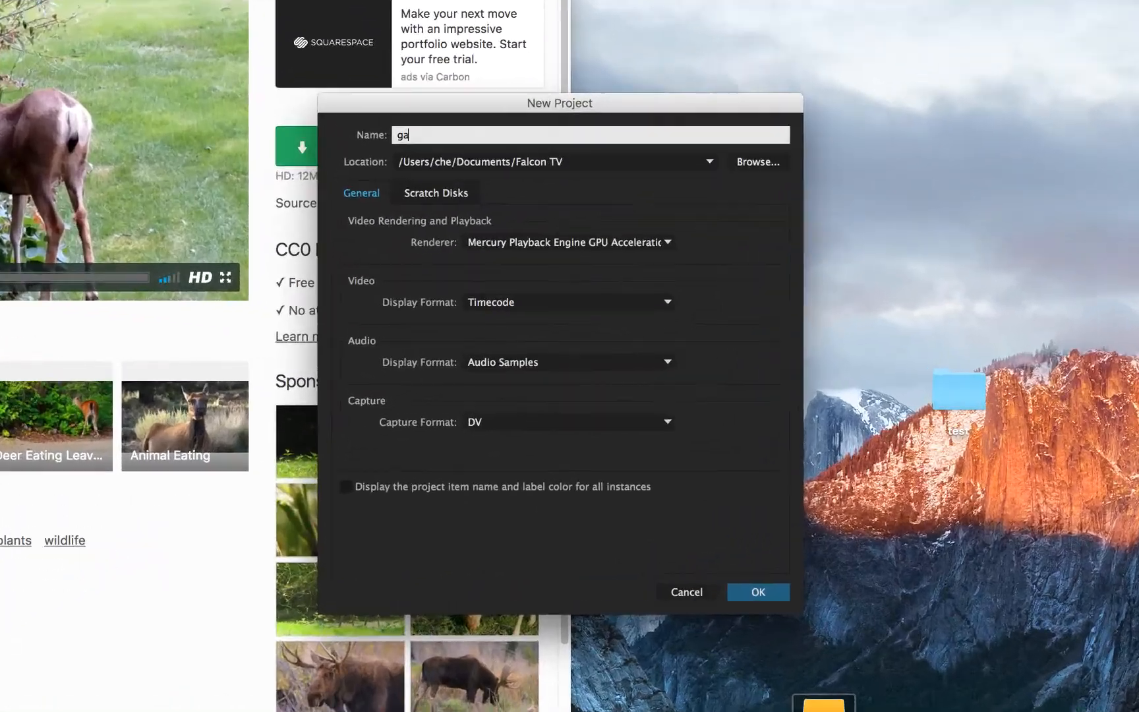
{"action": "key", "text": "BackSpace"}
{"action": "key", "text": "BackSpace"}
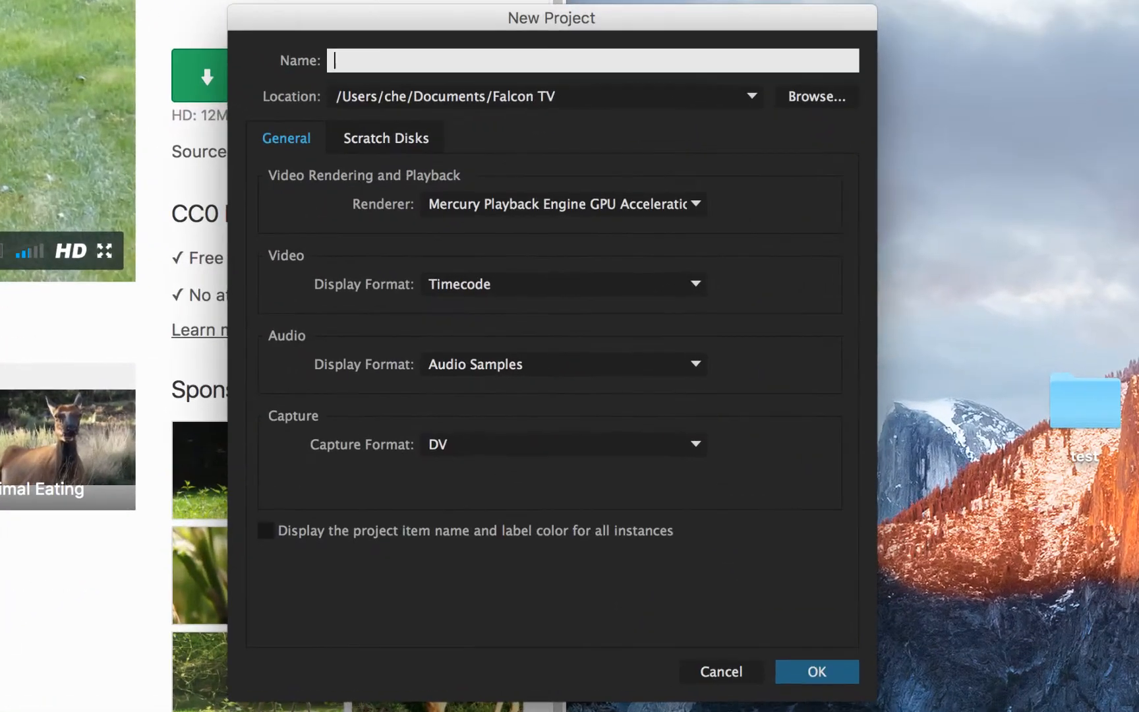
{"action": "type", "text": "p6 garcia jose day to night"}
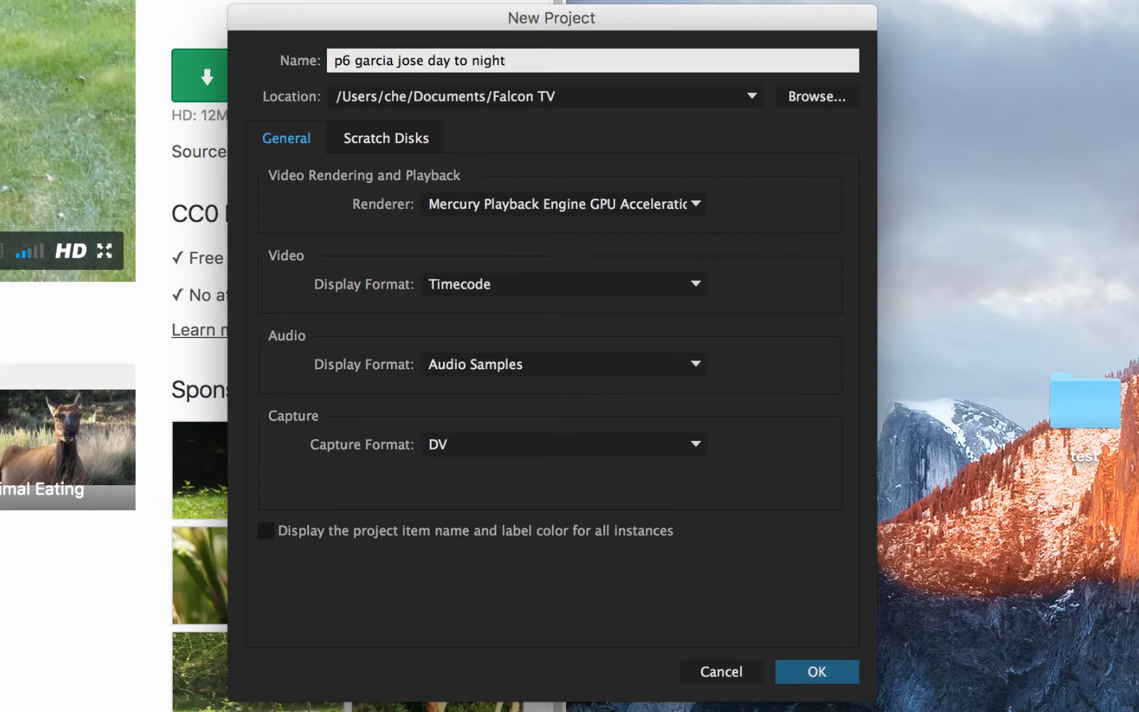
{"action": "left_click", "coordinate": [808, 665]}
- Add an AVCHD 1080p24 sequence named 'day to night - original'
{"action": "left_click", "coordinate": [56, 10]}
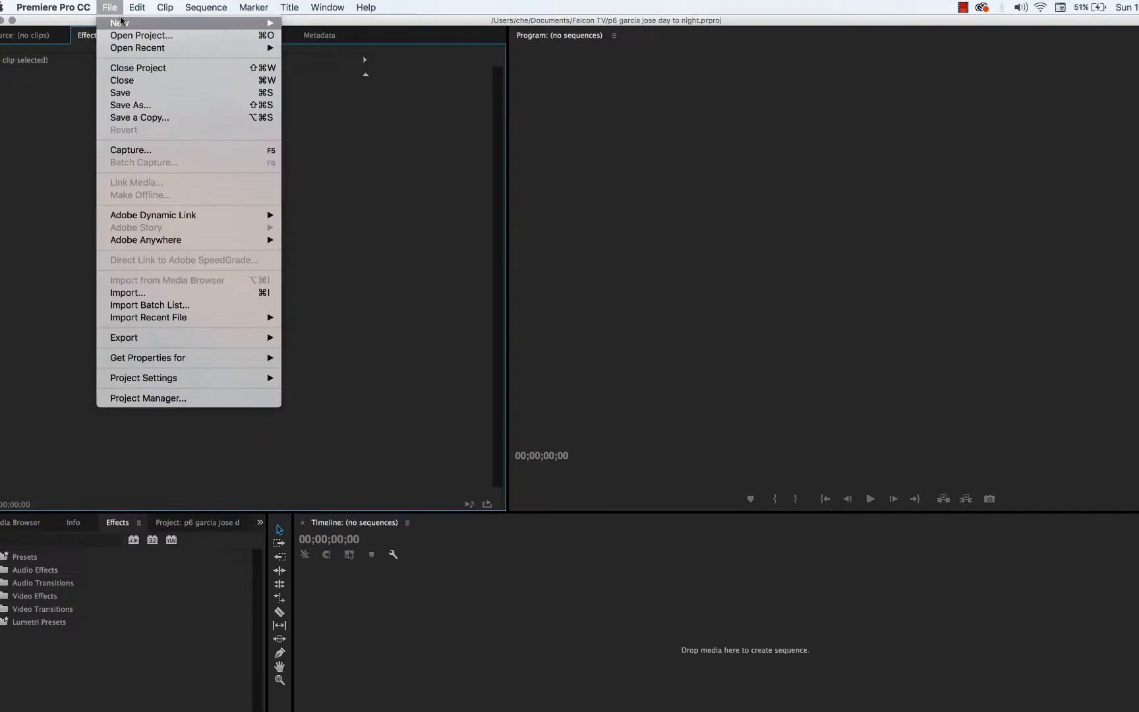
{"action": "mouse_move", "coordinate": [125, 23]}
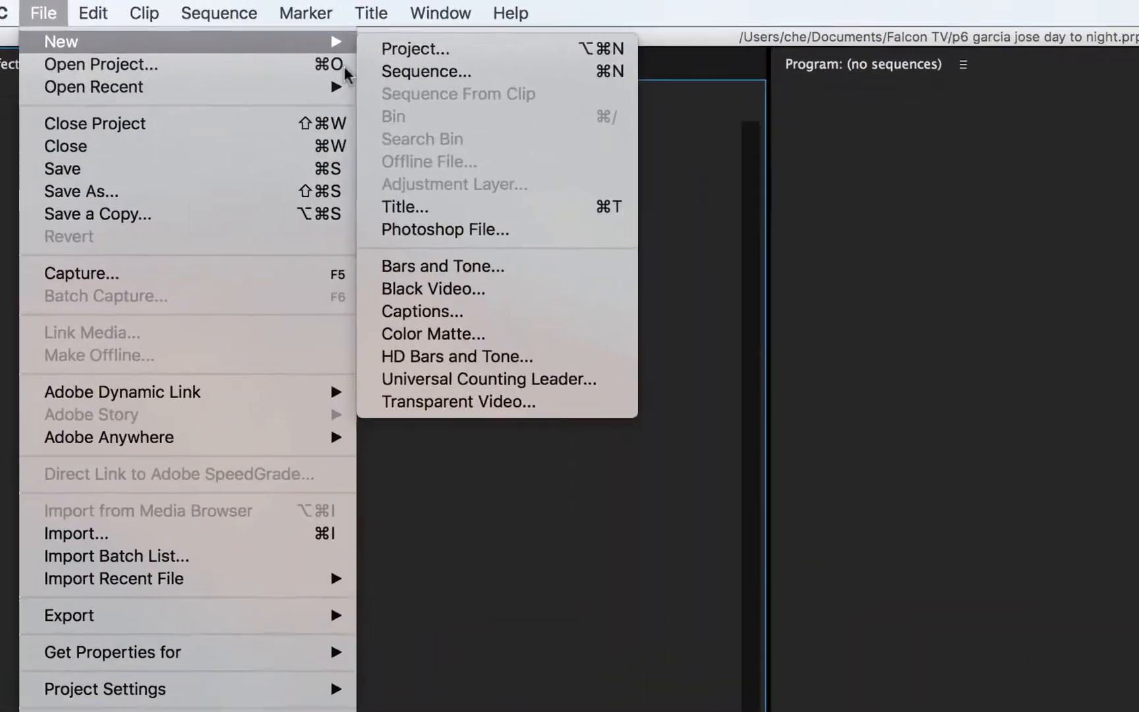
{"action": "left_click", "coordinate": [435, 81]}
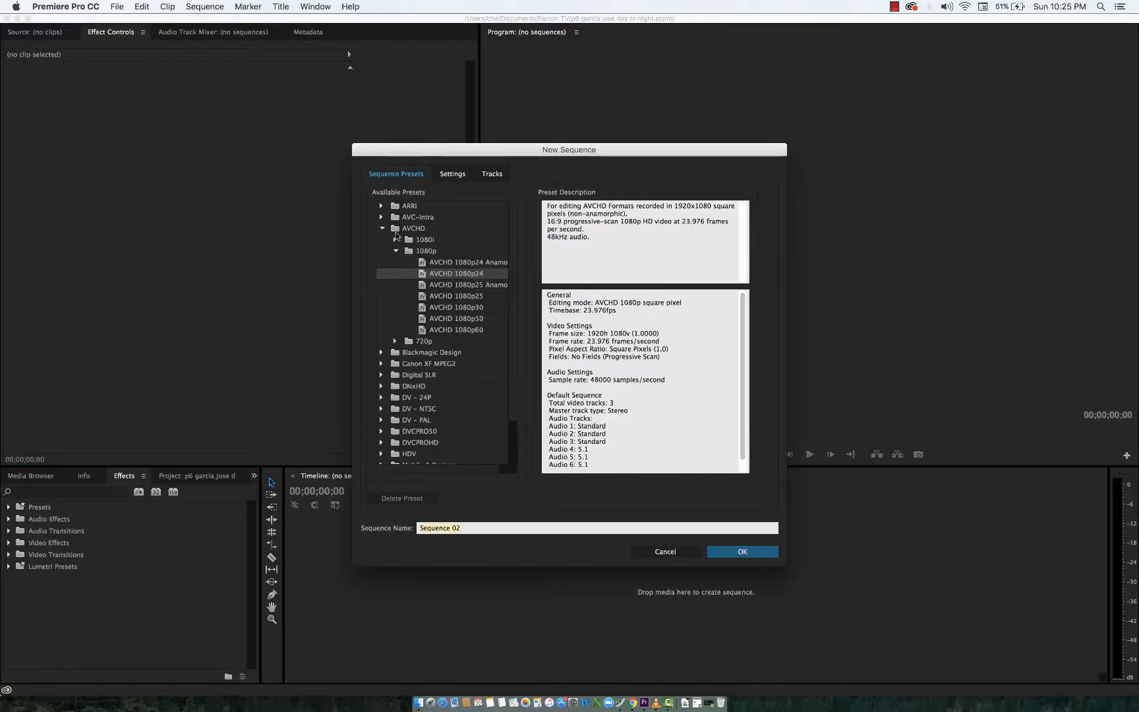
{"action": "left_click", "coordinate": [424, 273]}
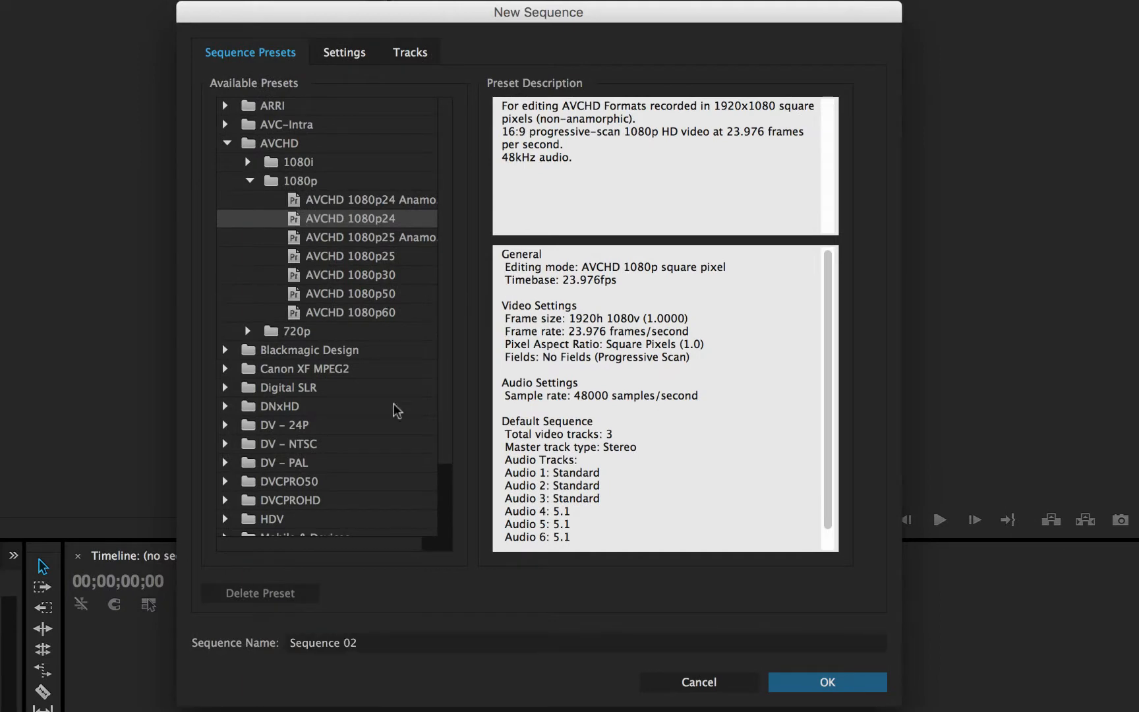
{"action": "left_click", "coordinate": [363, 645]}
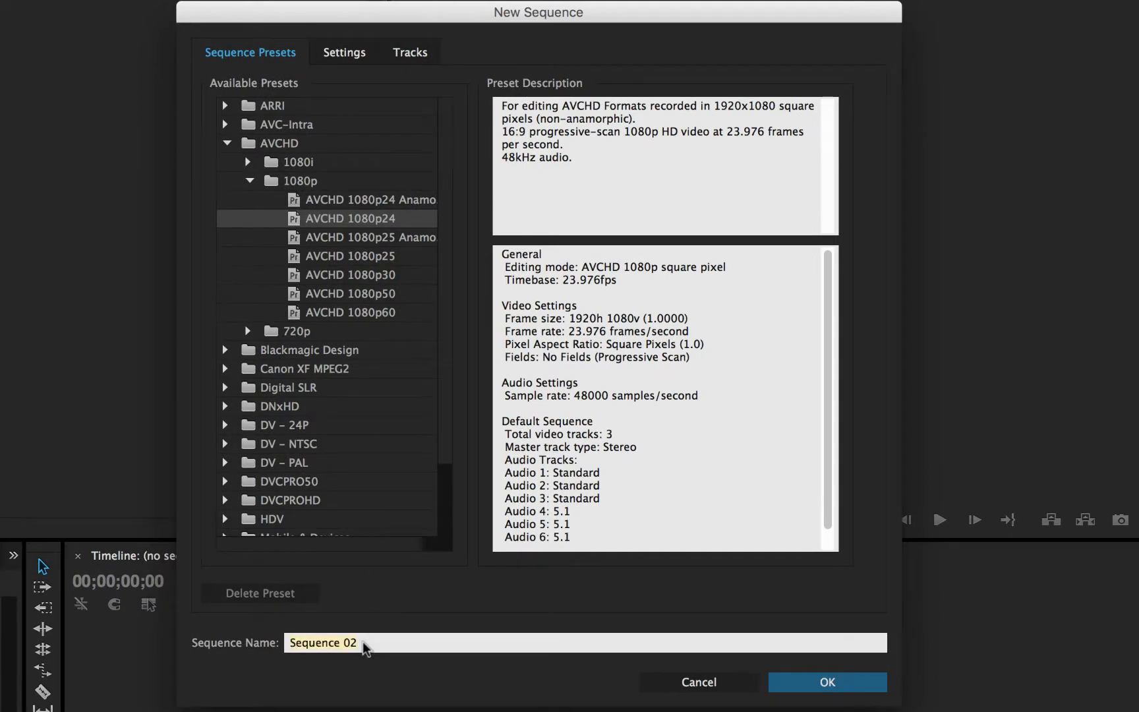
{"action": "key", "text": "BackSpace"}
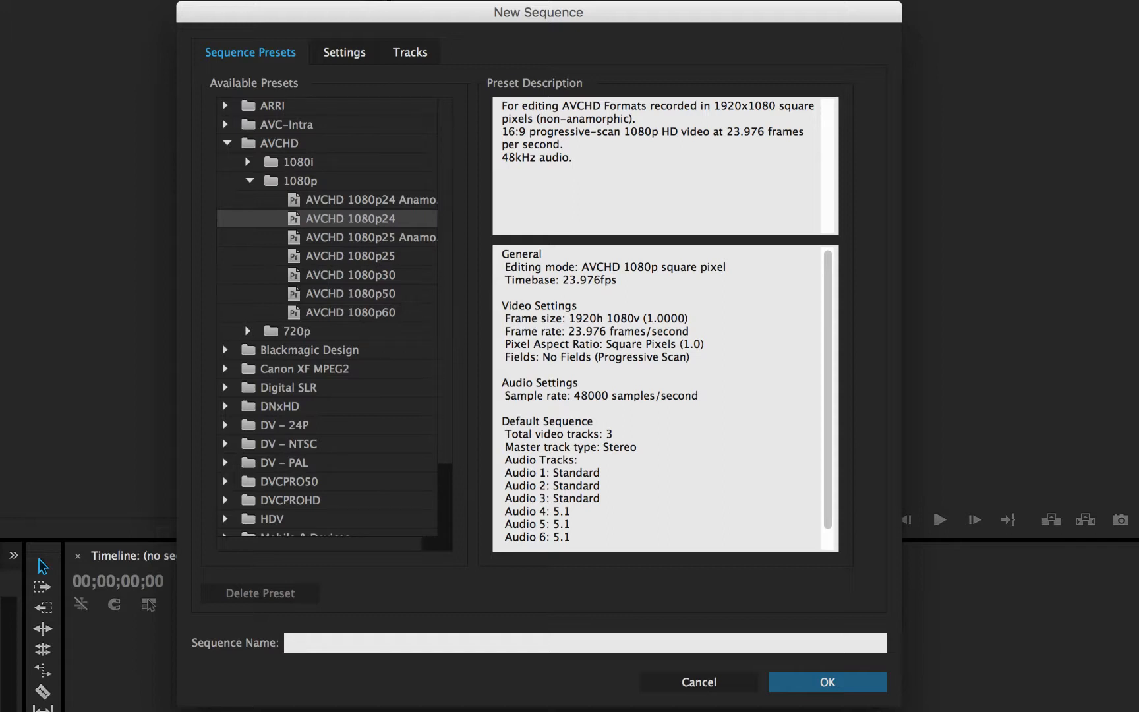
{"action": "type", "text": "day to night - original"}
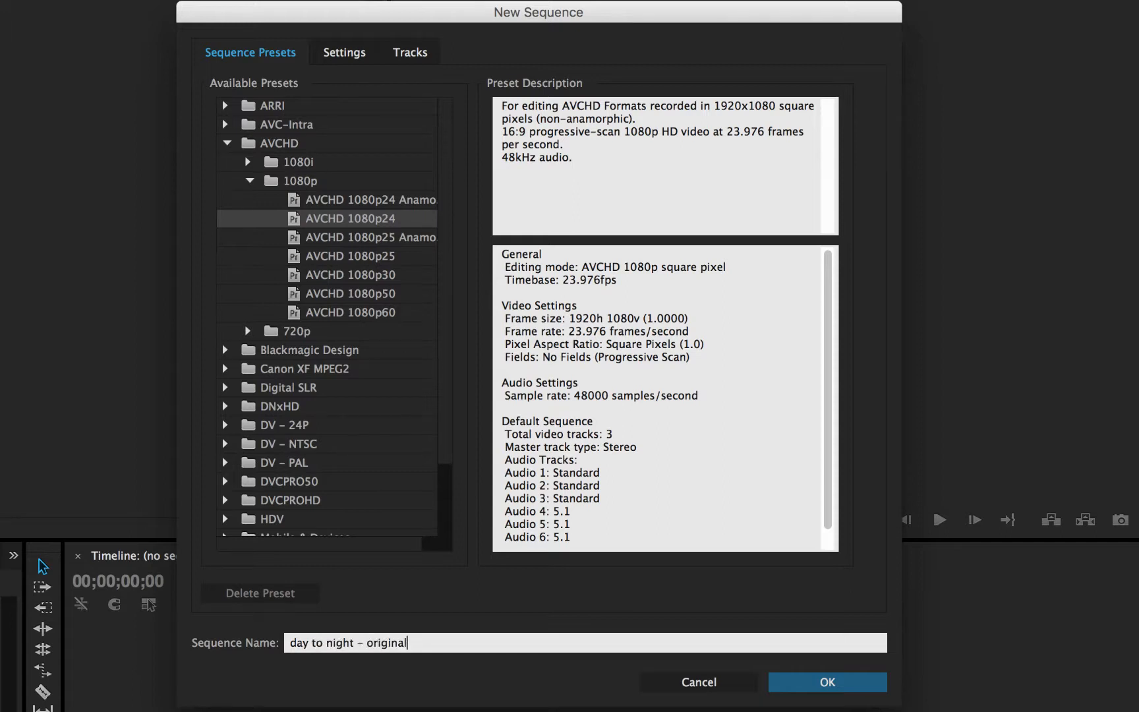
{"action": "key", "text": "Return"}
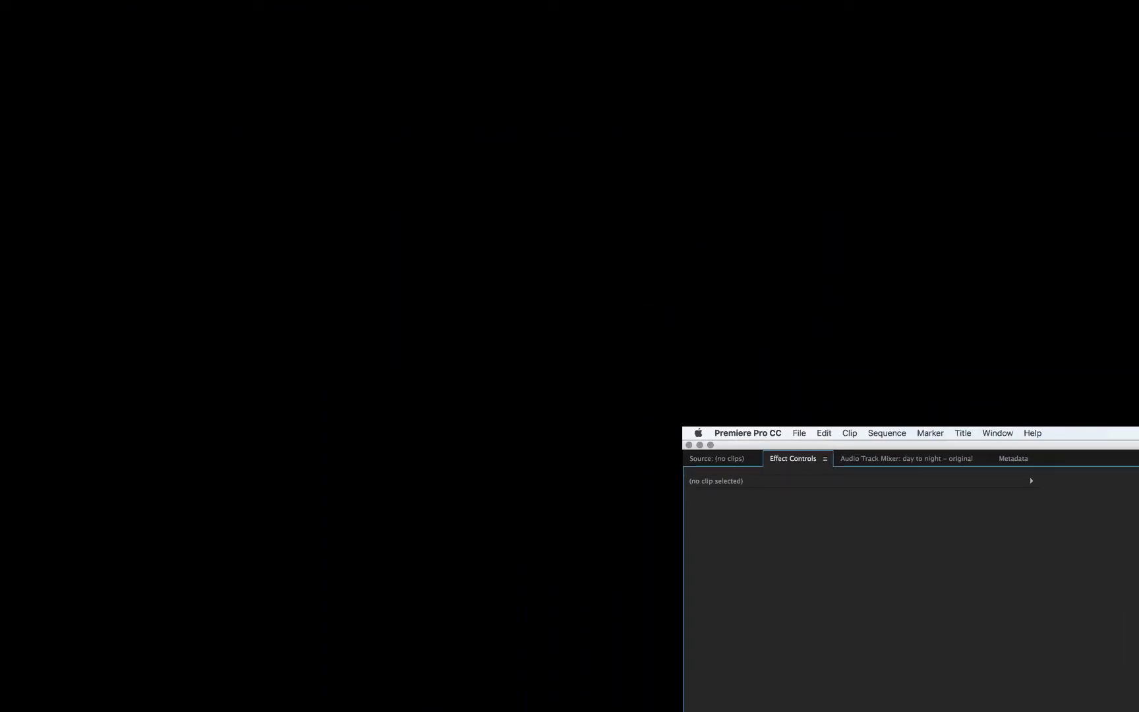
- Switch over from Premiere to Chrome
{"action": "left_click", "coordinate": [997, 433]}
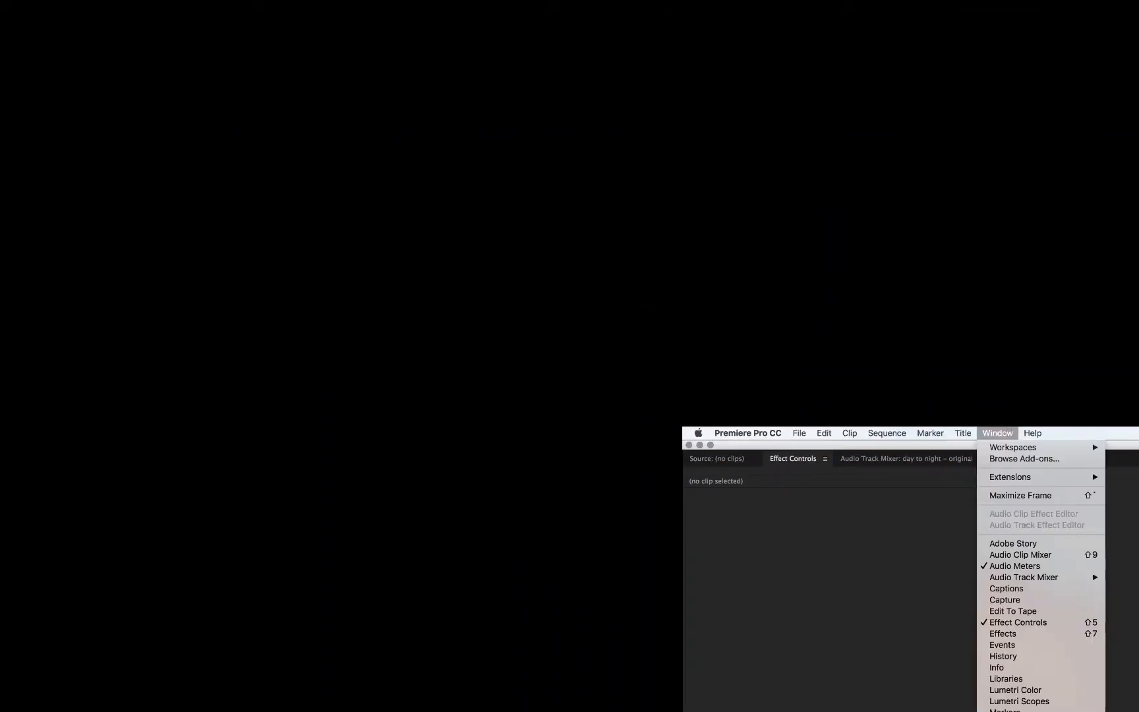
{"action": "key", "text": "Escape"}
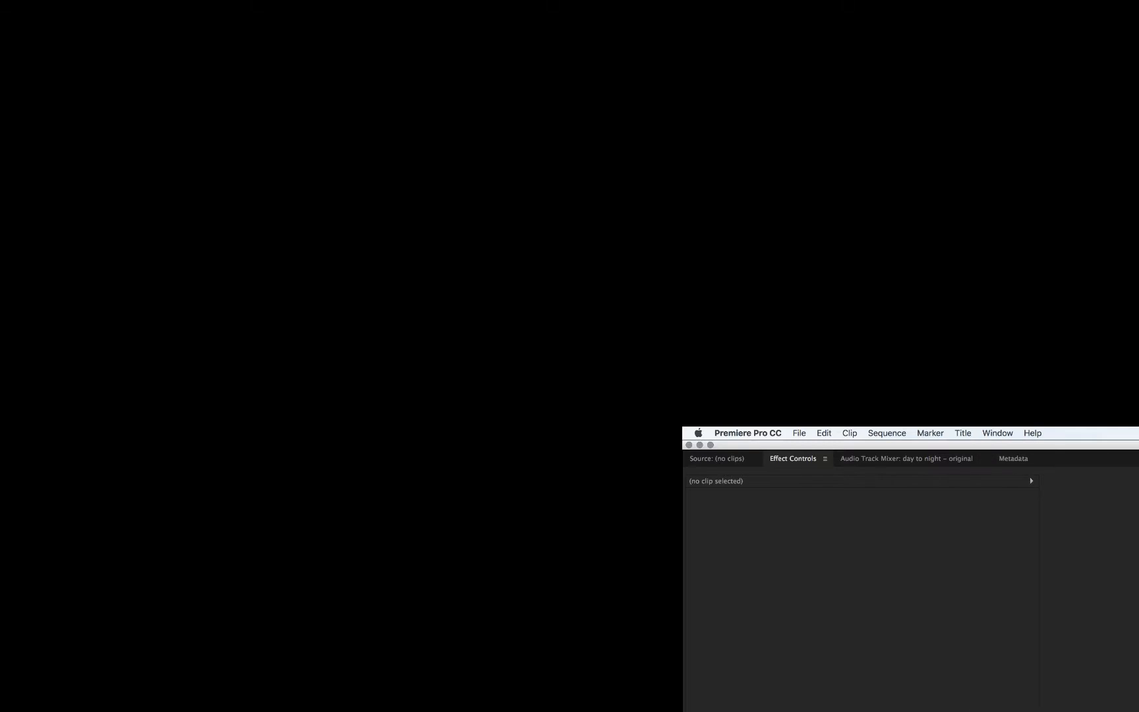
{"action": "key", "text": "super+Tab"}
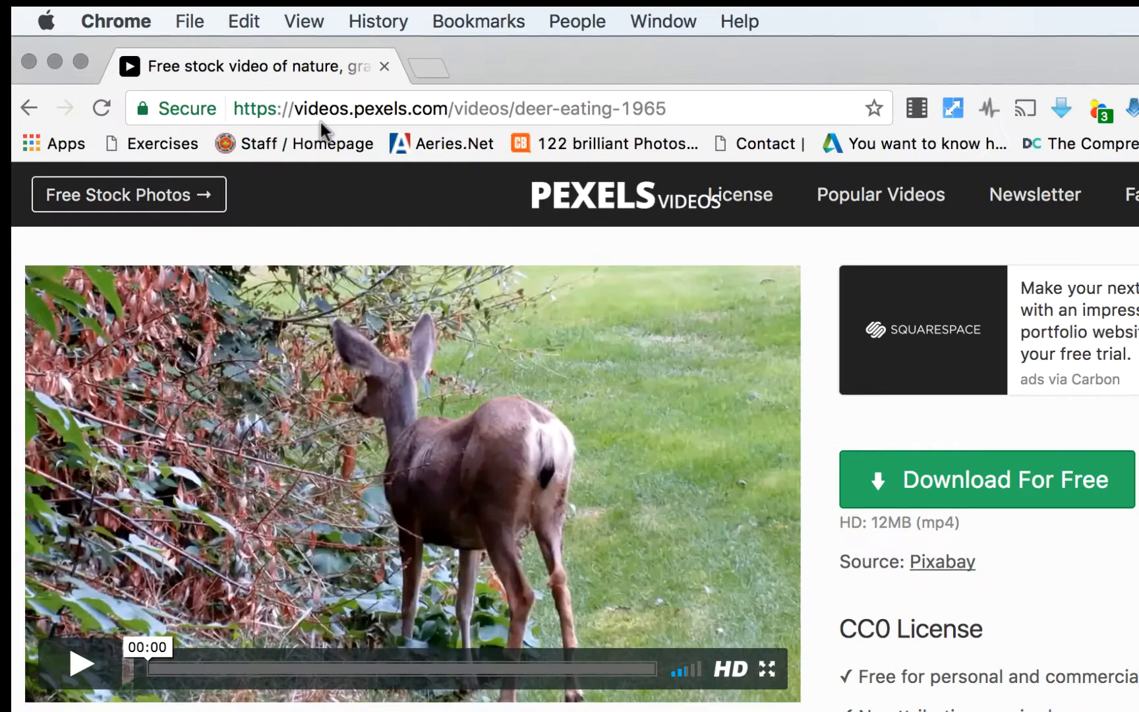
- Check the Pexels page address, then drag the downloaded 687900029.mp4 deer clip into the sequence
{"action": "left_click", "coordinate": [837, 474]}
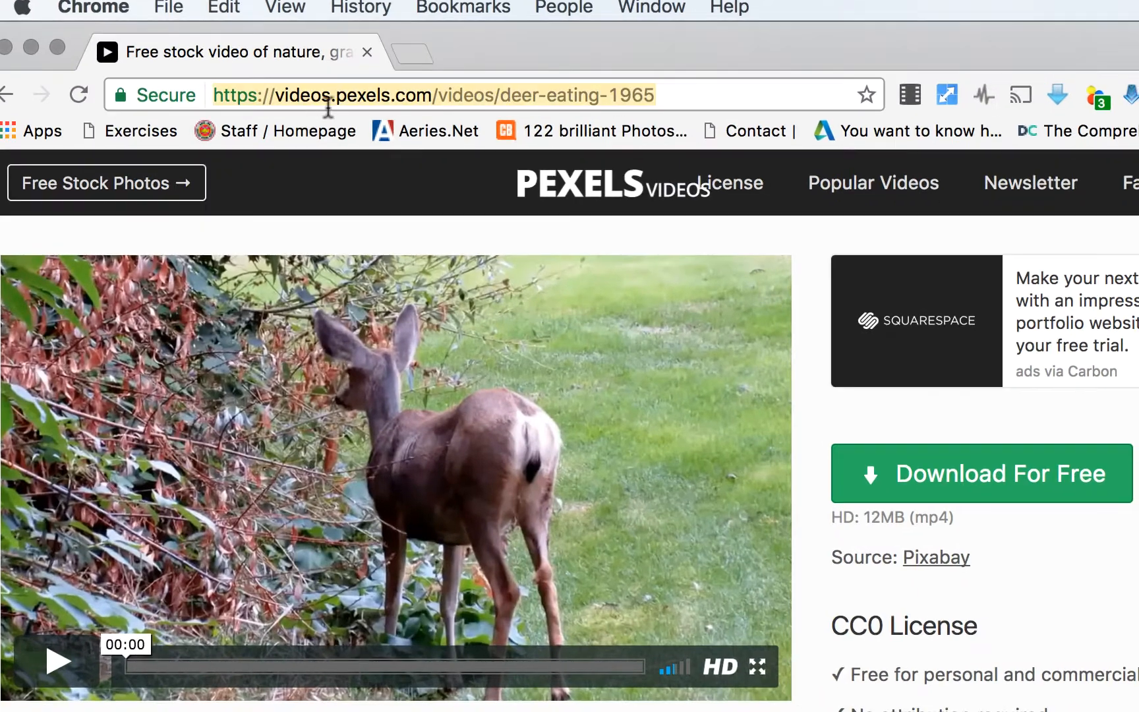
{"action": "left_click_drag", "start_coordinate": [437, 95], "coordinate": [119, 94]}
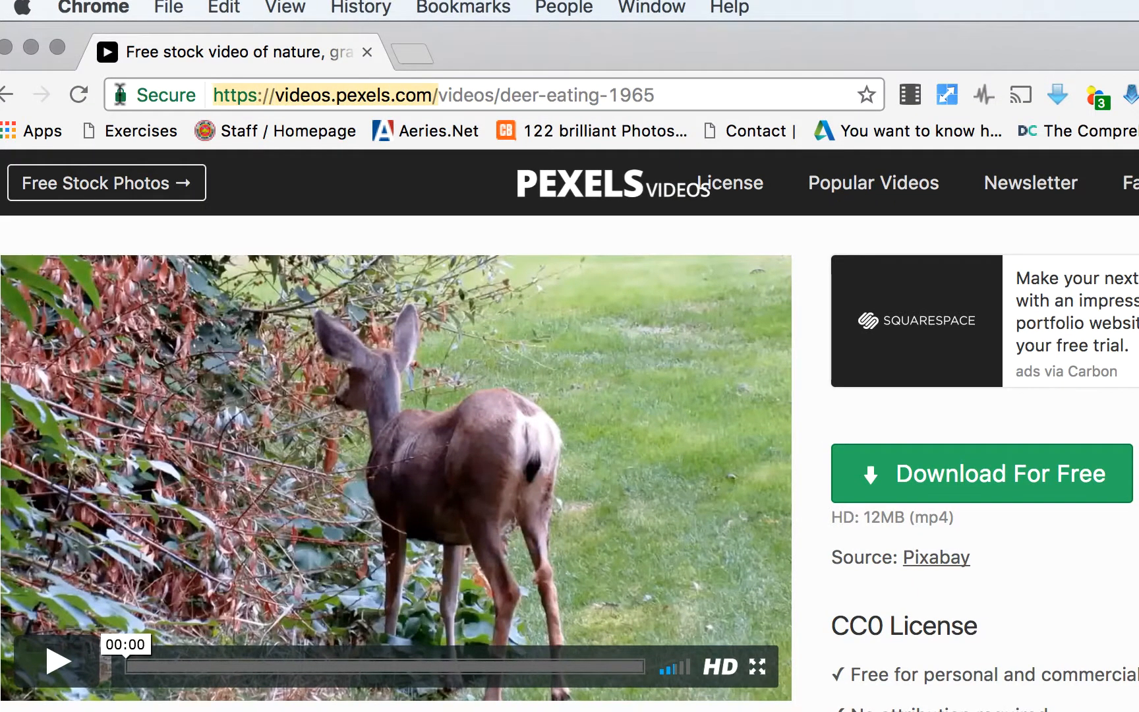
{"action": "left_click", "coordinate": [554, 495]}
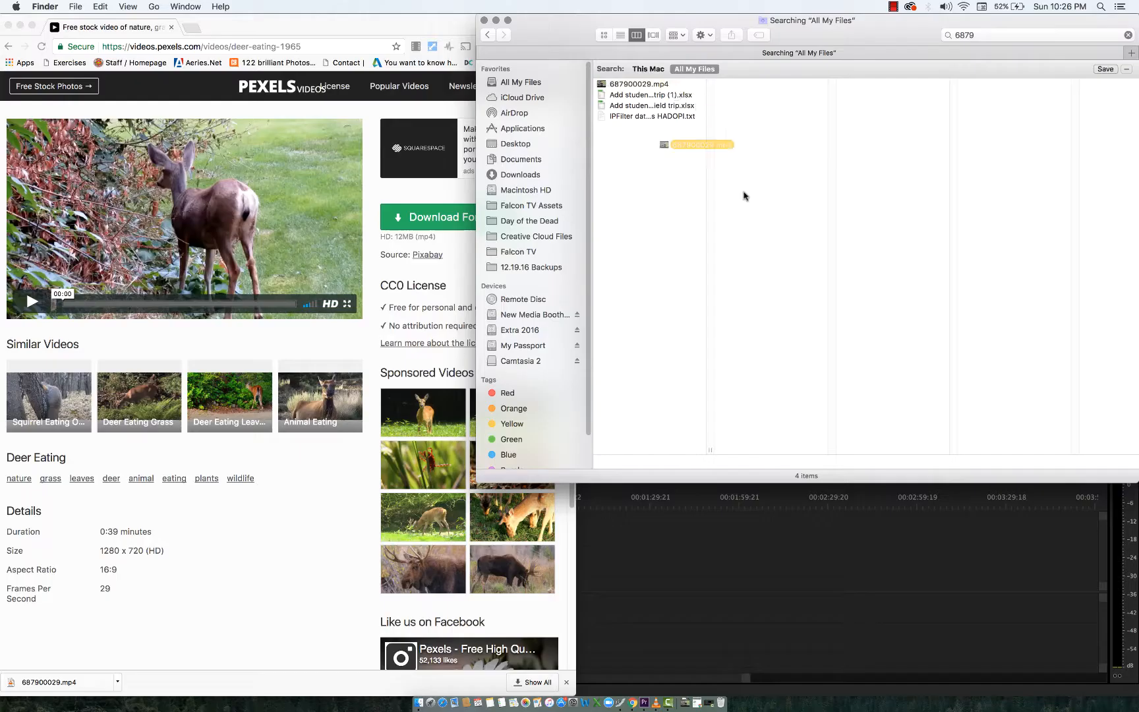
{"action": "key", "text": "super+Tab"}
{"action": "key", "text": "super+Tab"}
{"action": "left_click_drag", "start_coordinate": [727, 147], "coordinate": [382, 591]}
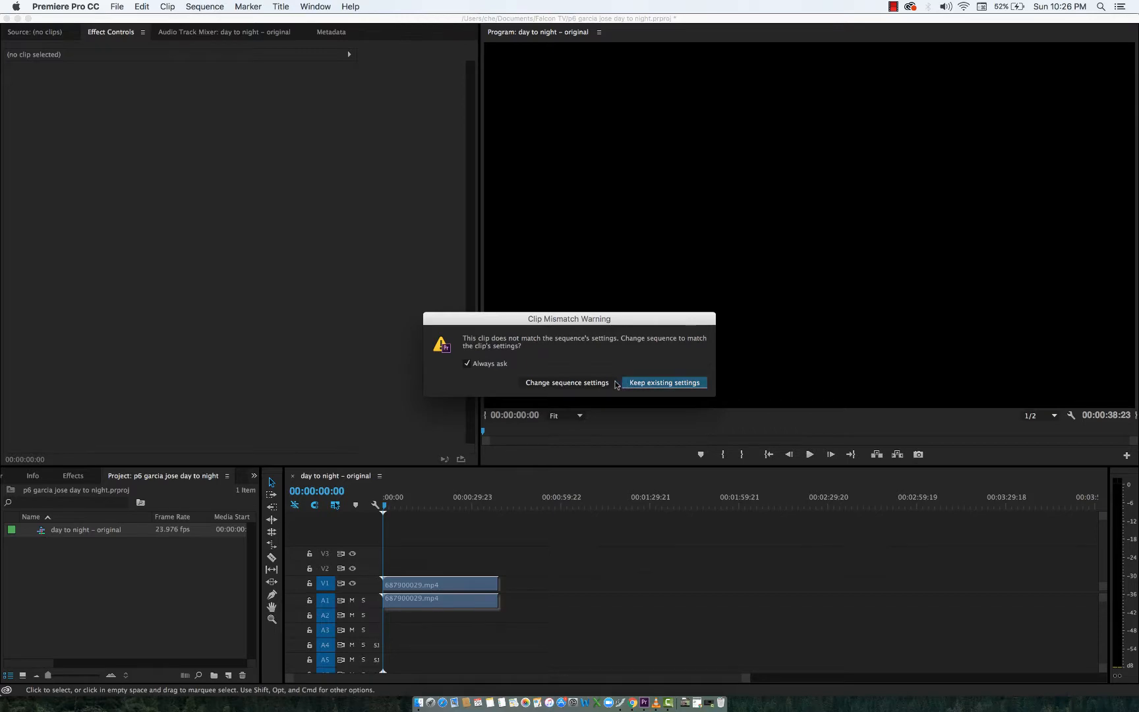
- Keep the existing sequence settings and select the deer clip on the timeline
{"action": "left_click", "coordinate": [664, 382]}
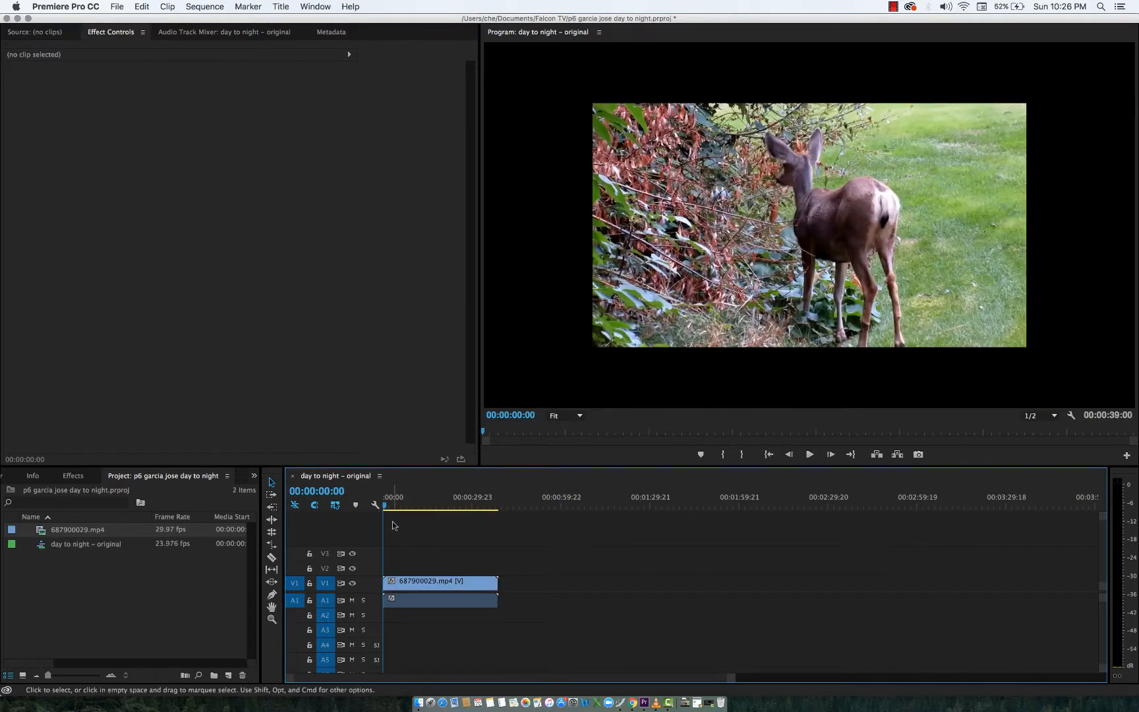
{"action": "left_click_drag", "start_coordinate": [409, 502], "coordinate": [377, 504]}
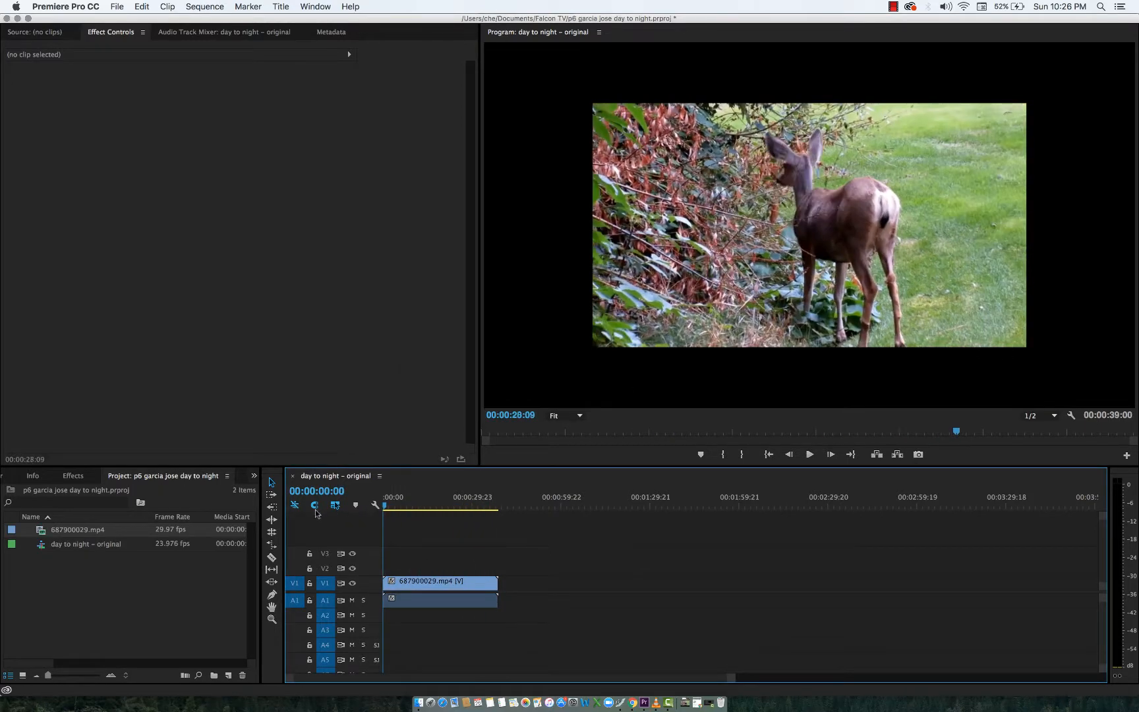
{"action": "left_click", "coordinate": [402, 583]}
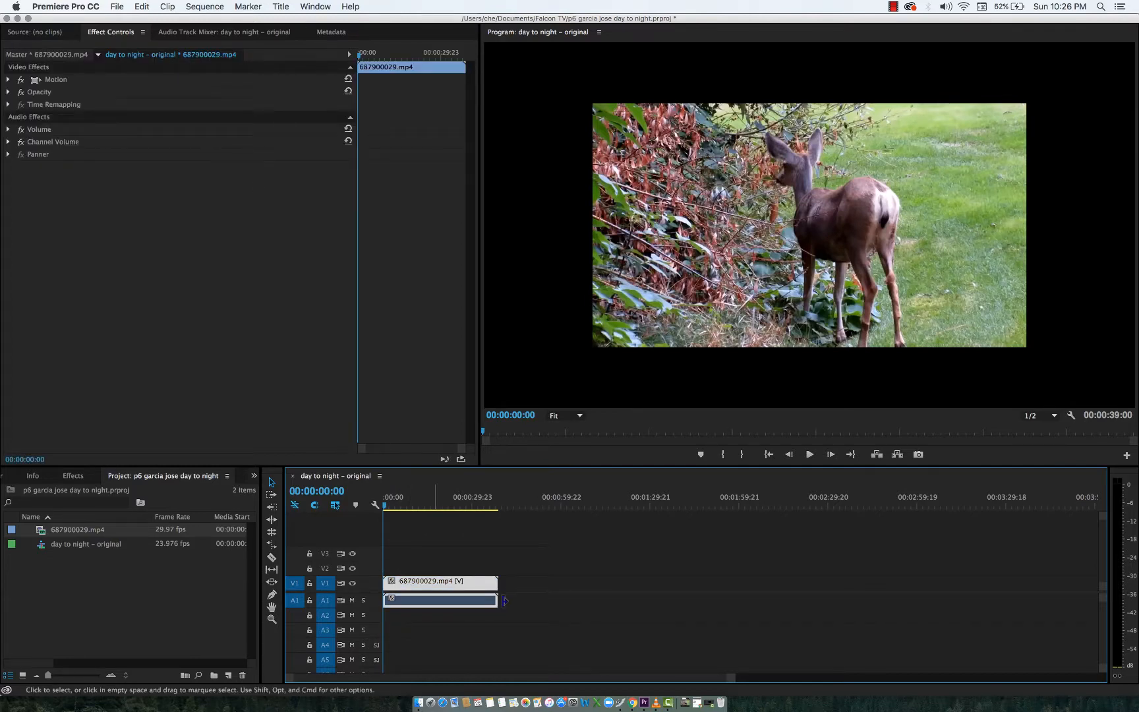
- Set the deer clip's Motion scale to 150 so it fills the frame
{"action": "left_click", "coordinate": [315, 6]}
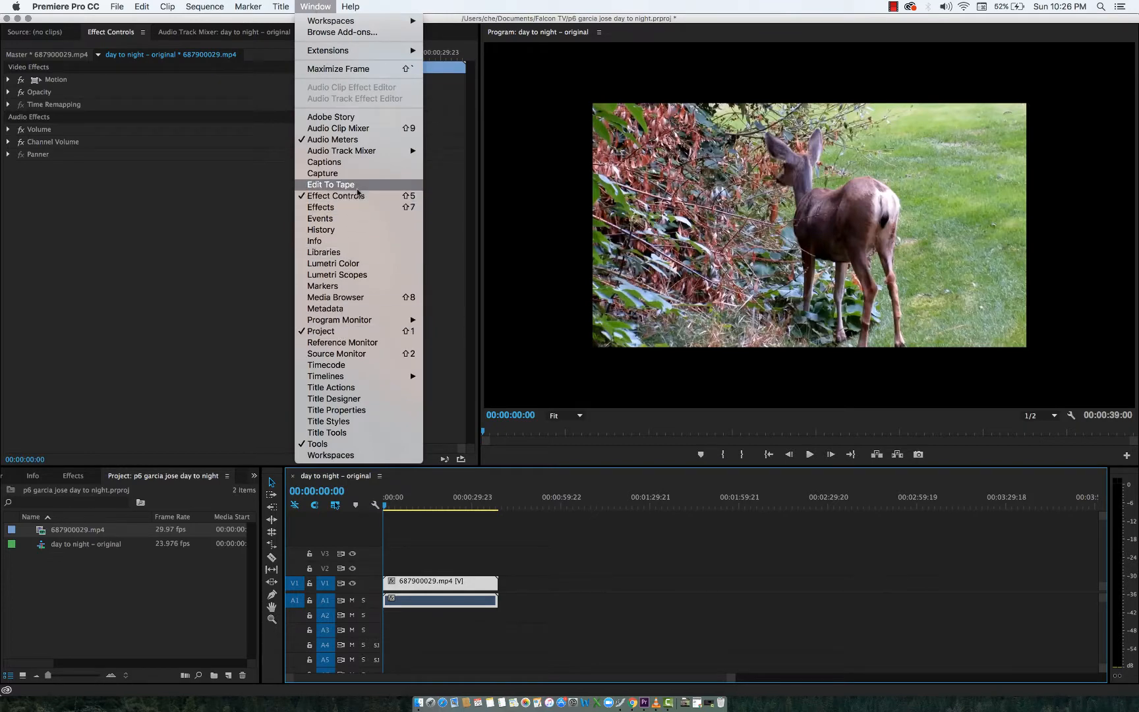
{"action": "left_click", "coordinate": [66, 171]}
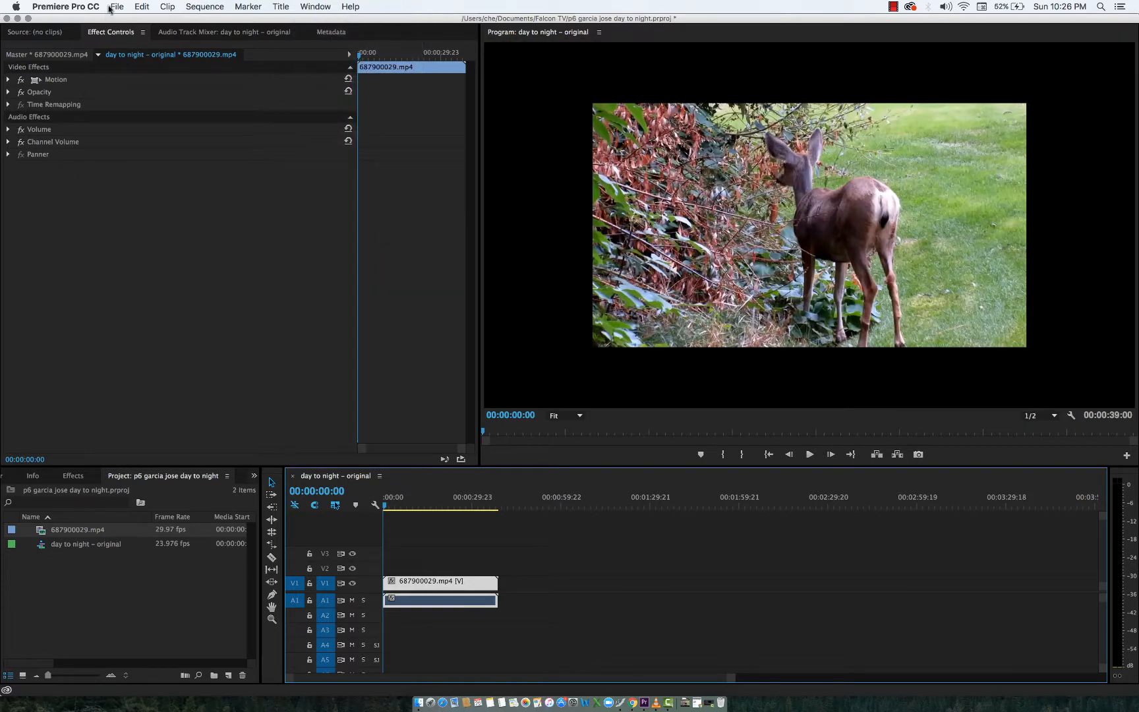
{"action": "left_click", "coordinate": [9, 80]}
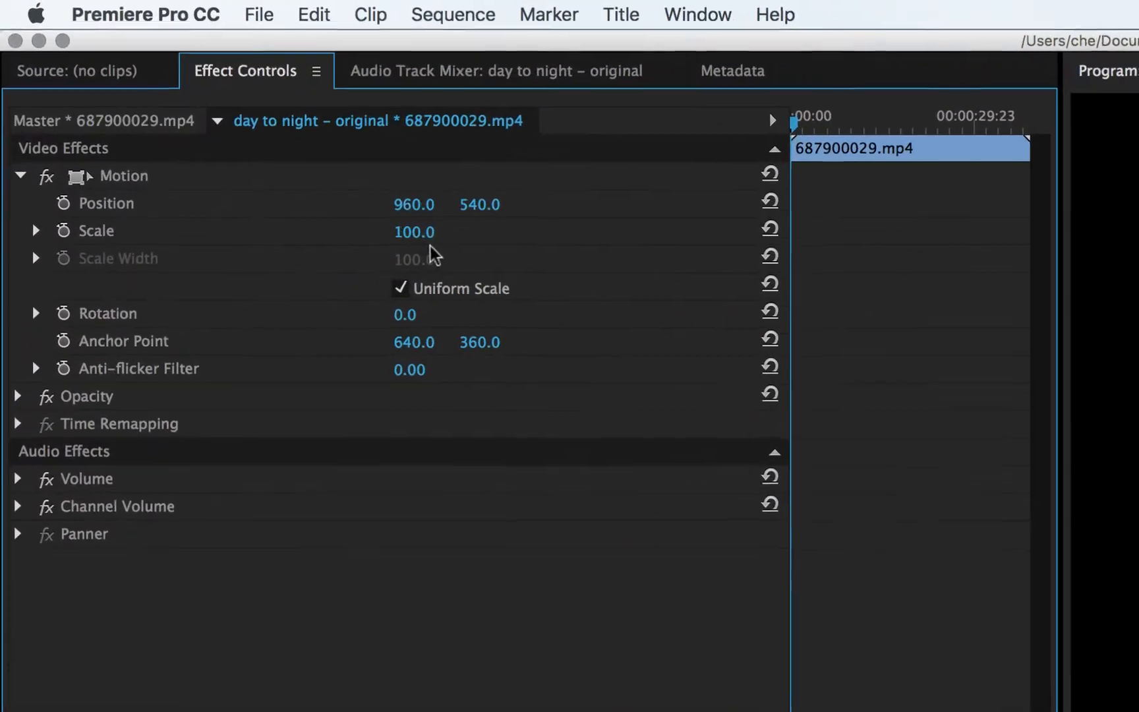
{"action": "left_click_drag", "start_coordinate": [187, 105], "coordinate": [198, 105]}
{"action": "left_click_drag", "start_coordinate": [423, 233], "coordinate": [451, 232]}
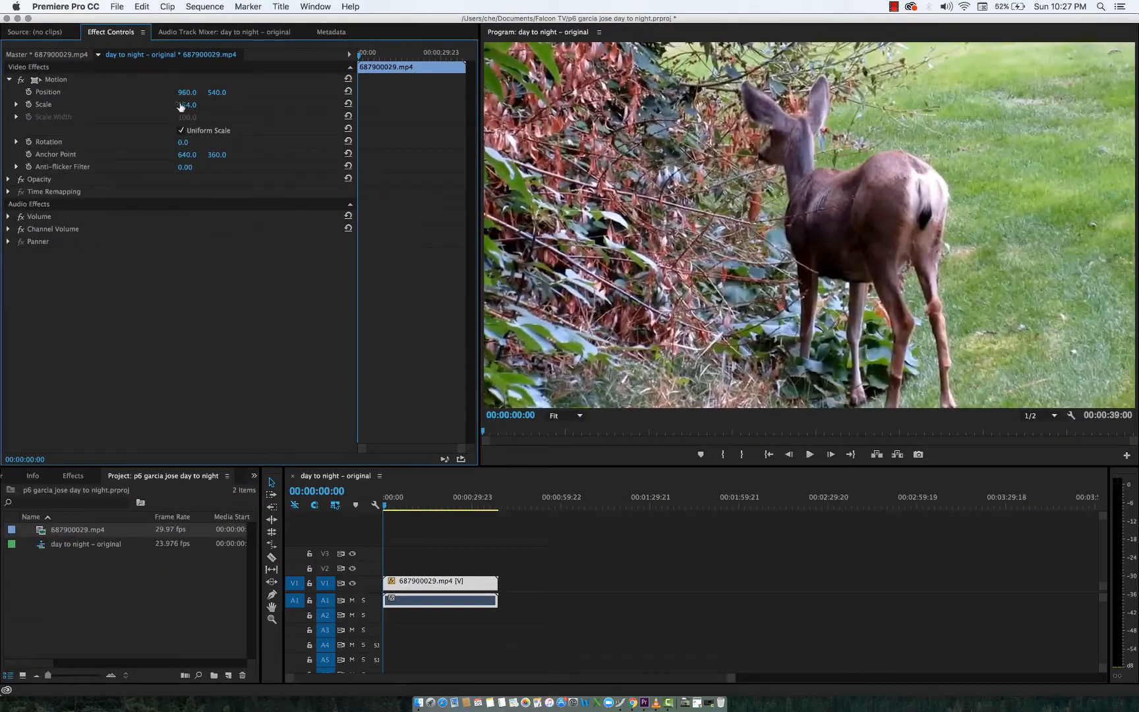
{"action": "left_click", "coordinate": [202, 115]}
{"action": "type", "text": "150"}
{"action": "key", "text": "Return"}
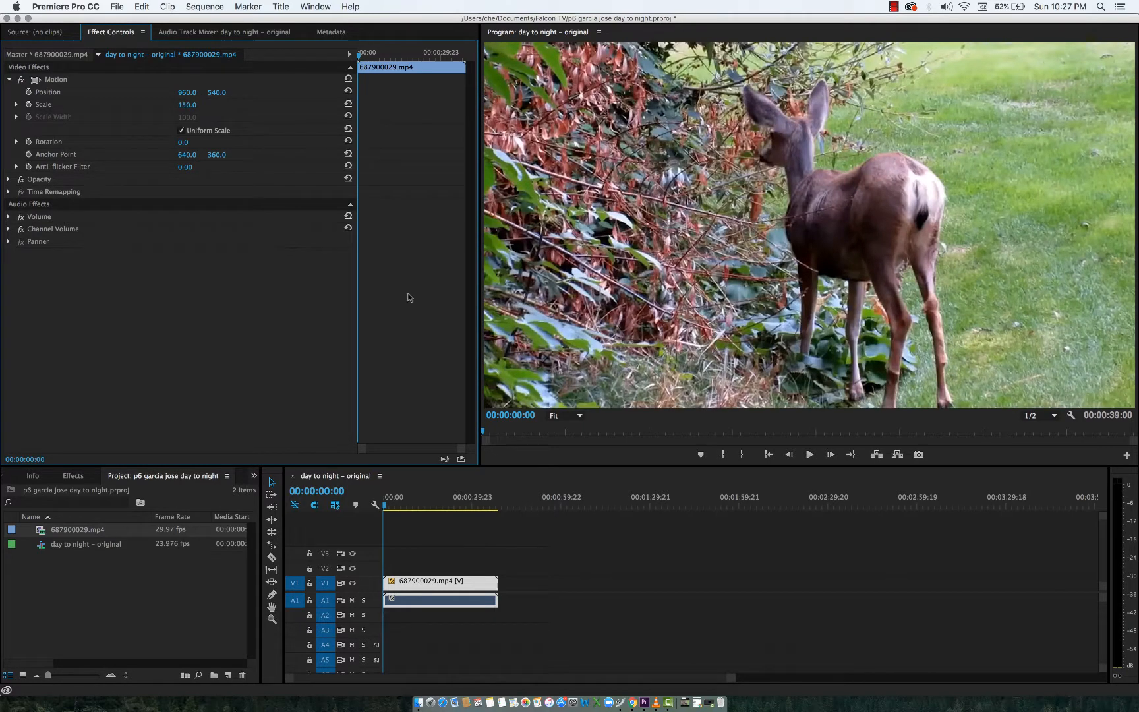
{"action": "left_click", "coordinate": [539, 563]}
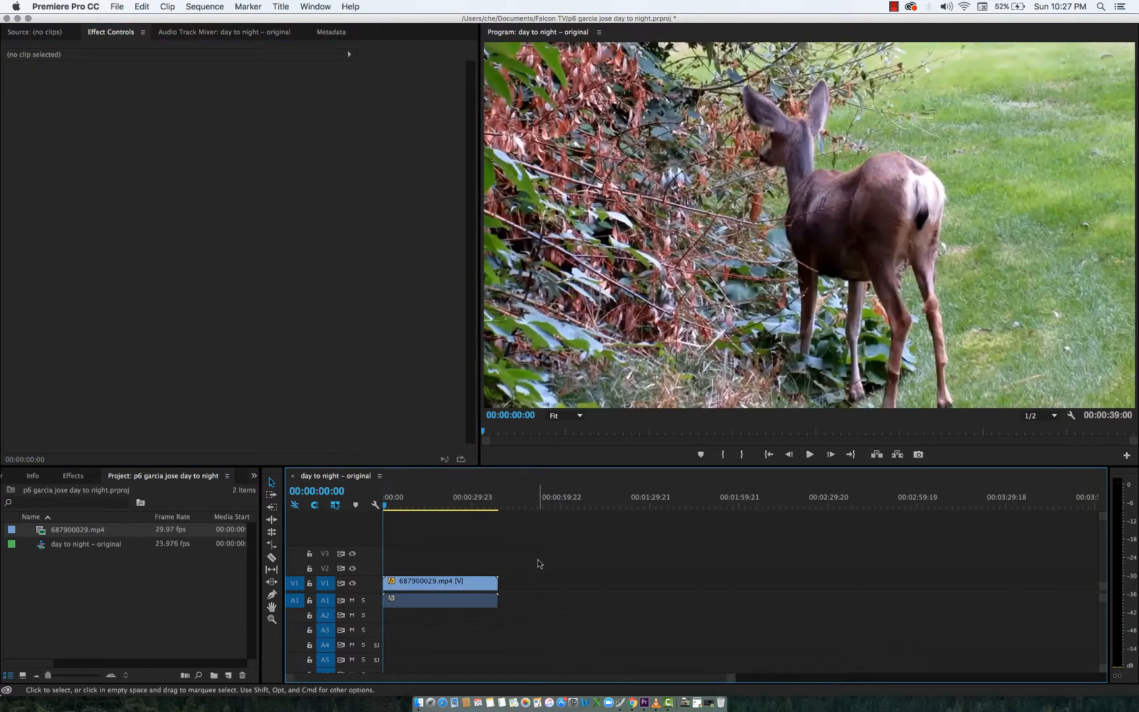
- Duplicate the 'day to night – original' sequence and rename the copy 'day to night – night'
{"action": "left_click", "coordinate": [117, 587]}
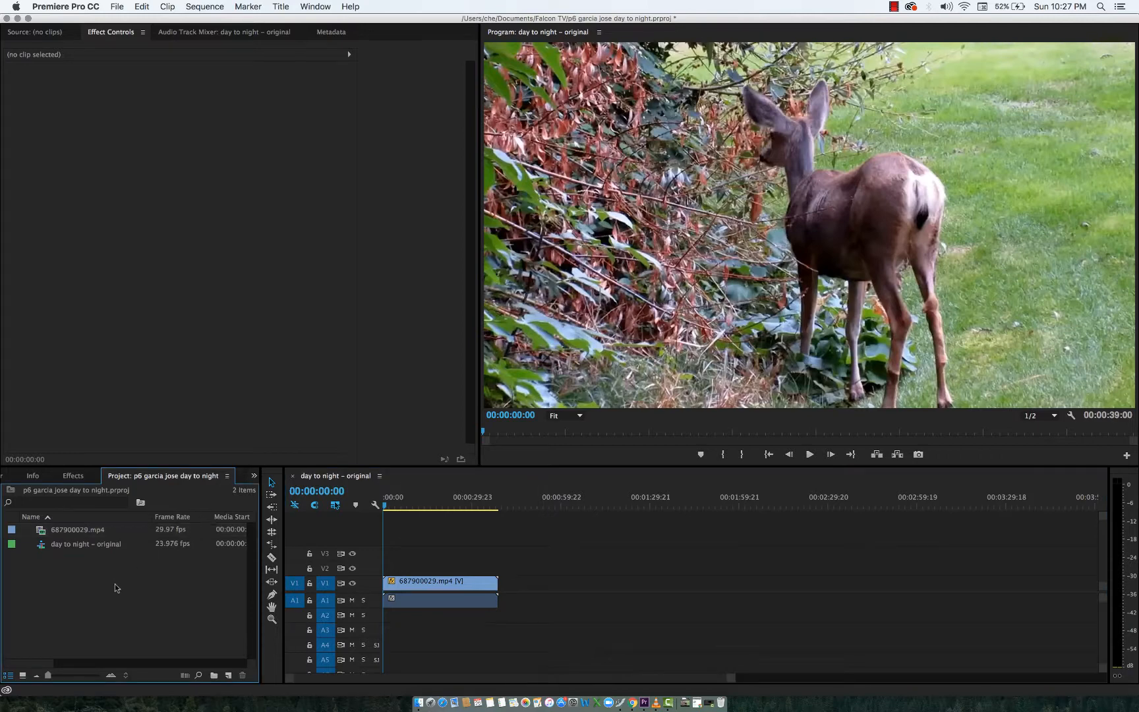
{"action": "left_click", "coordinate": [114, 547]}
{"action": "right_click", "coordinate": [115, 548]}
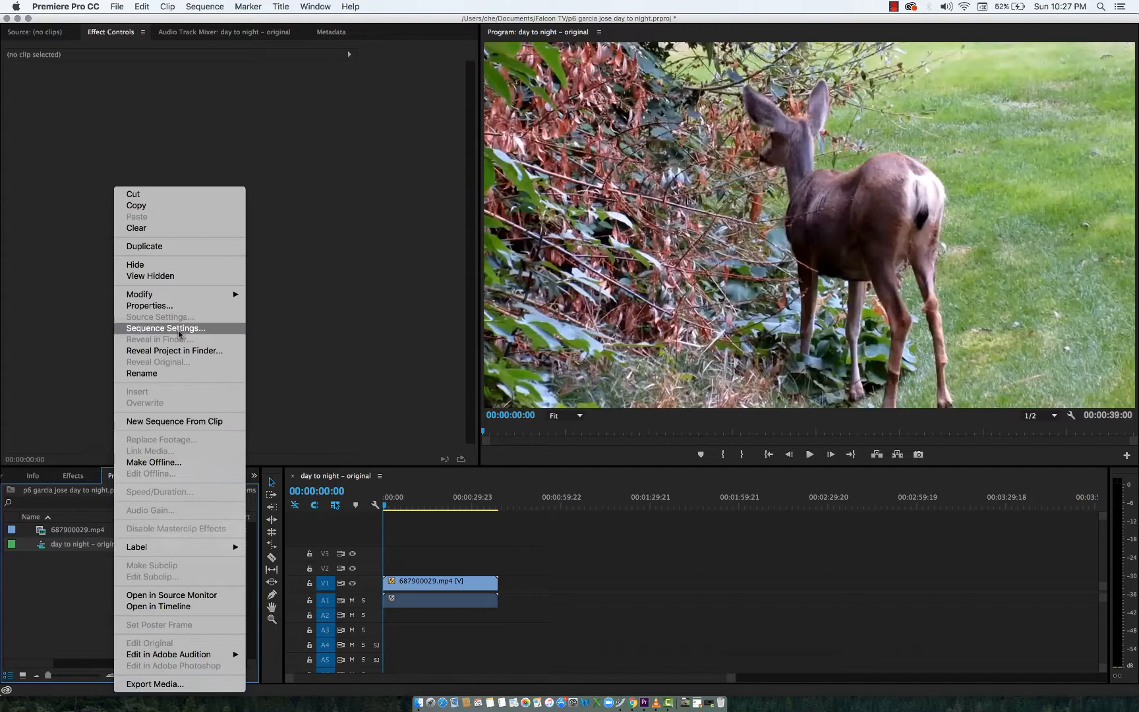
{"action": "left_click", "coordinate": [174, 247]}
{"action": "left_click", "coordinate": [99, 560]}
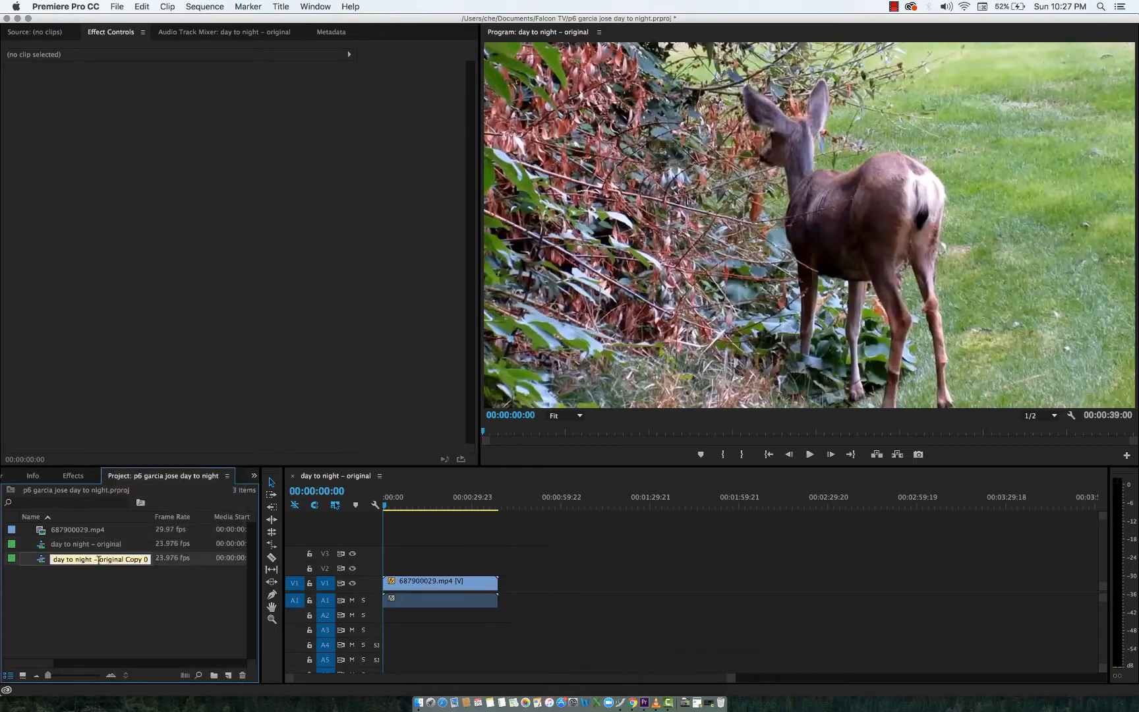
{"action": "left_click_drag", "start_coordinate": [149, 559], "coordinate": [222, 560]}
{"action": "type", "text": "night"}
{"action": "key", "text": "Return"}
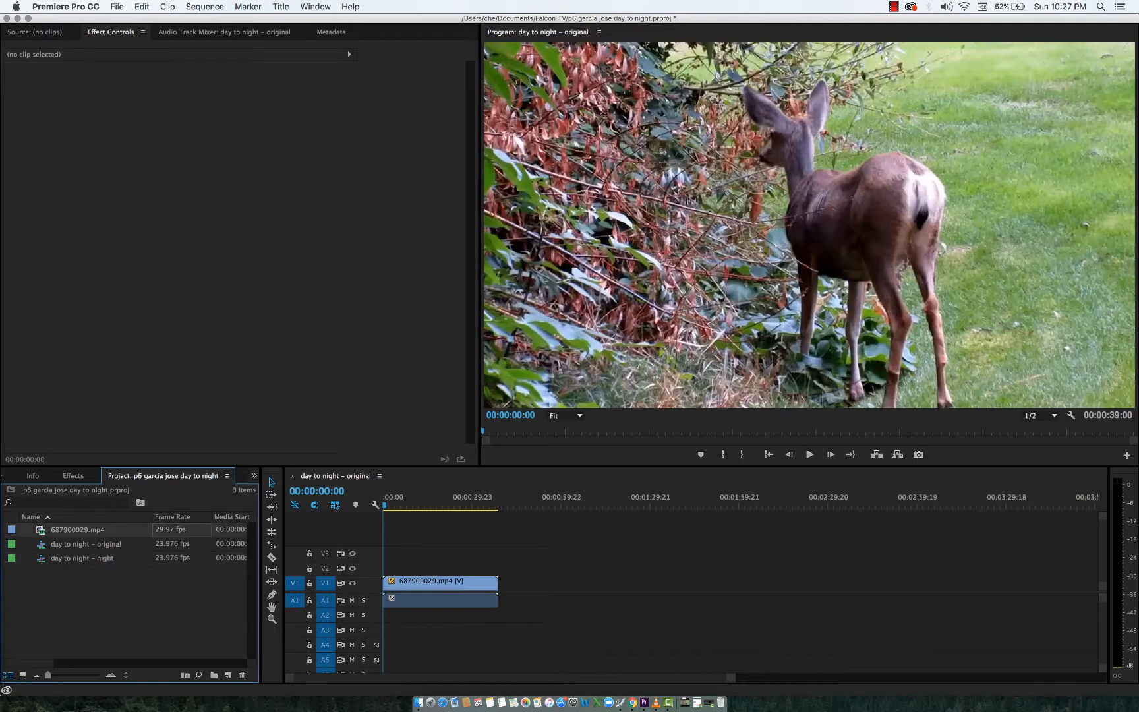
- Open the night sequence, close the original's timeline, and select its deer clip
{"action": "double_click", "coordinate": [46, 560]}
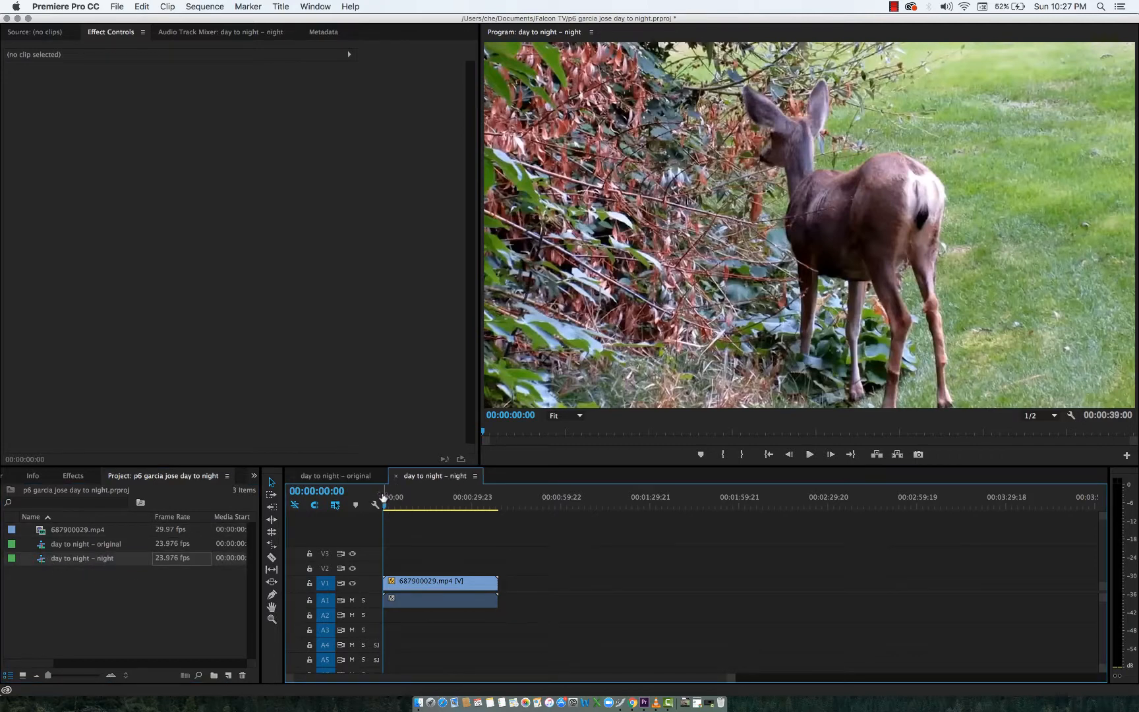
{"action": "left_click", "coordinate": [365, 480]}
{"action": "left_click", "coordinate": [292, 476]}
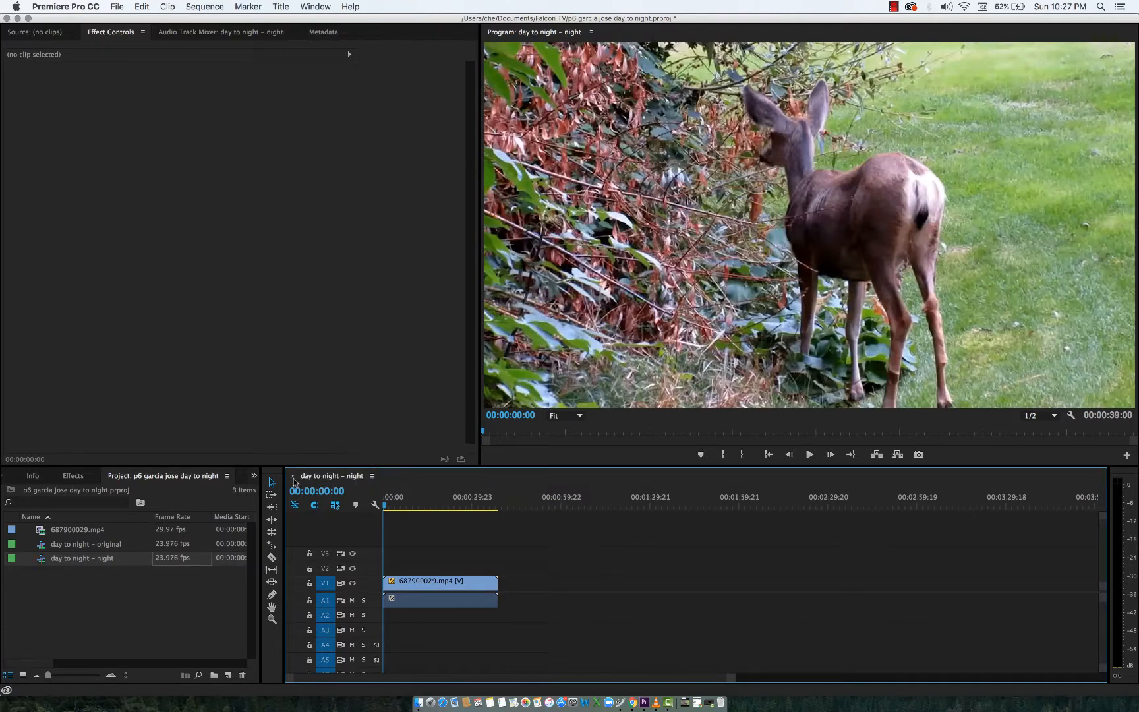
{"action": "left_click", "coordinate": [40, 562]}
{"action": "left_click", "coordinate": [425, 588]}
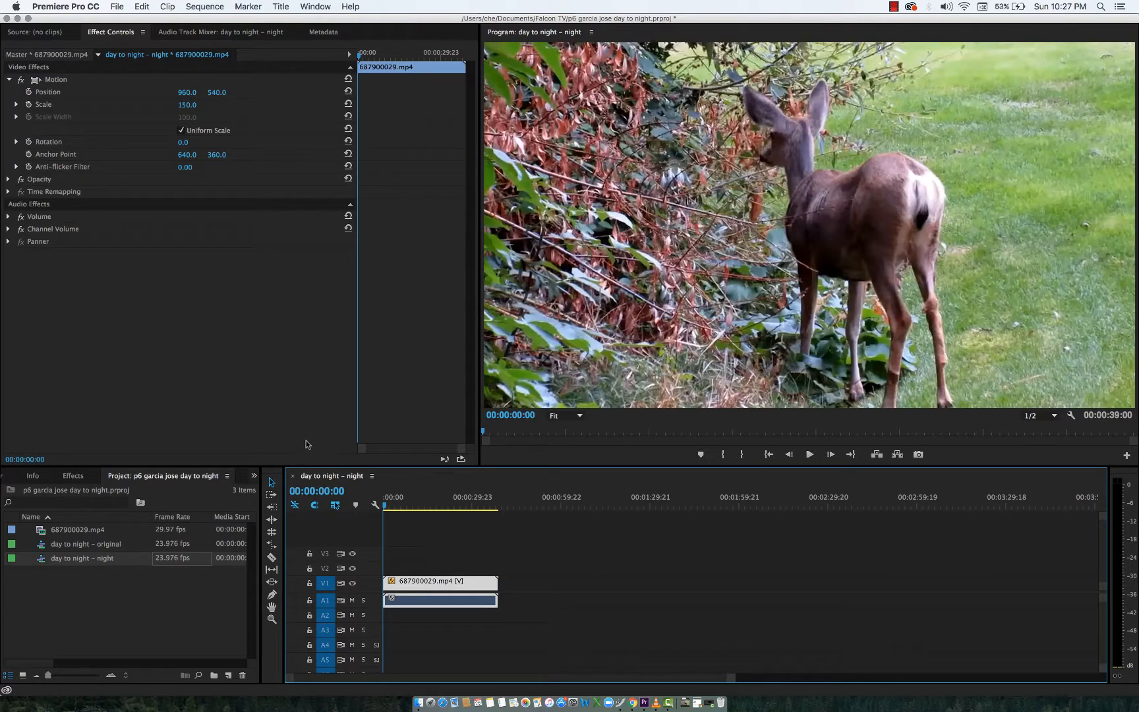
{"action": "left_click_drag", "start_coordinate": [296, 465], "coordinate": [293, 336]}
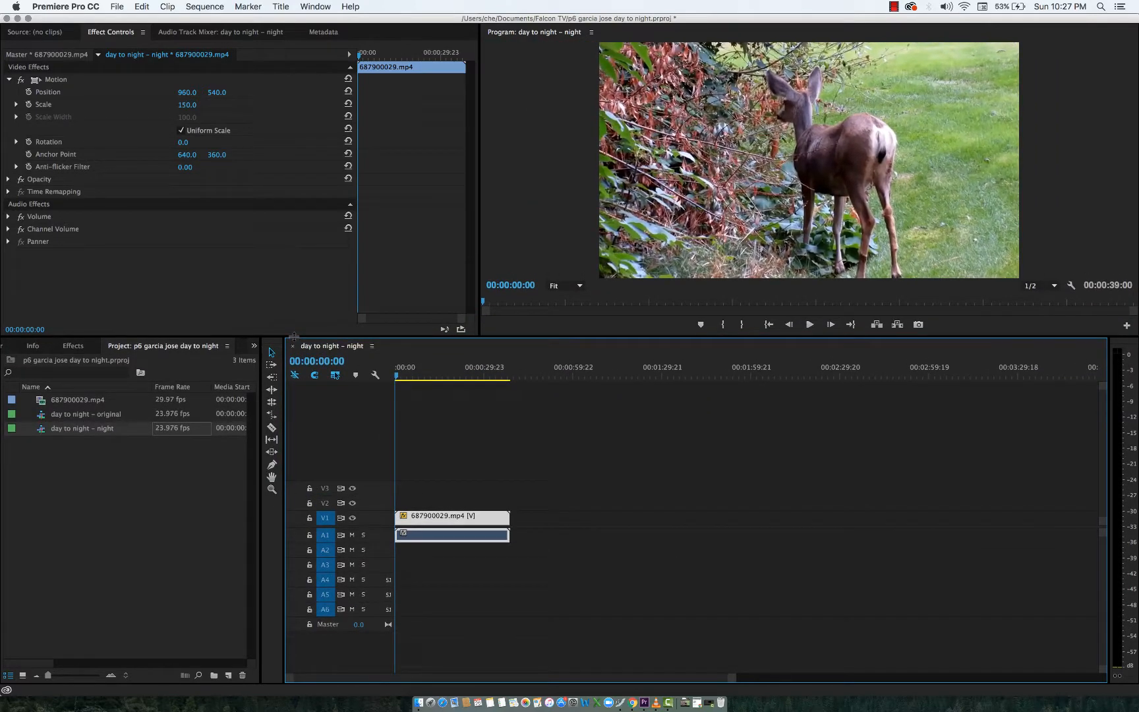
- Apply Fast Color Corrector from Video Effects > Color Correction to the deer clip
{"action": "left_click", "coordinate": [78, 349]}
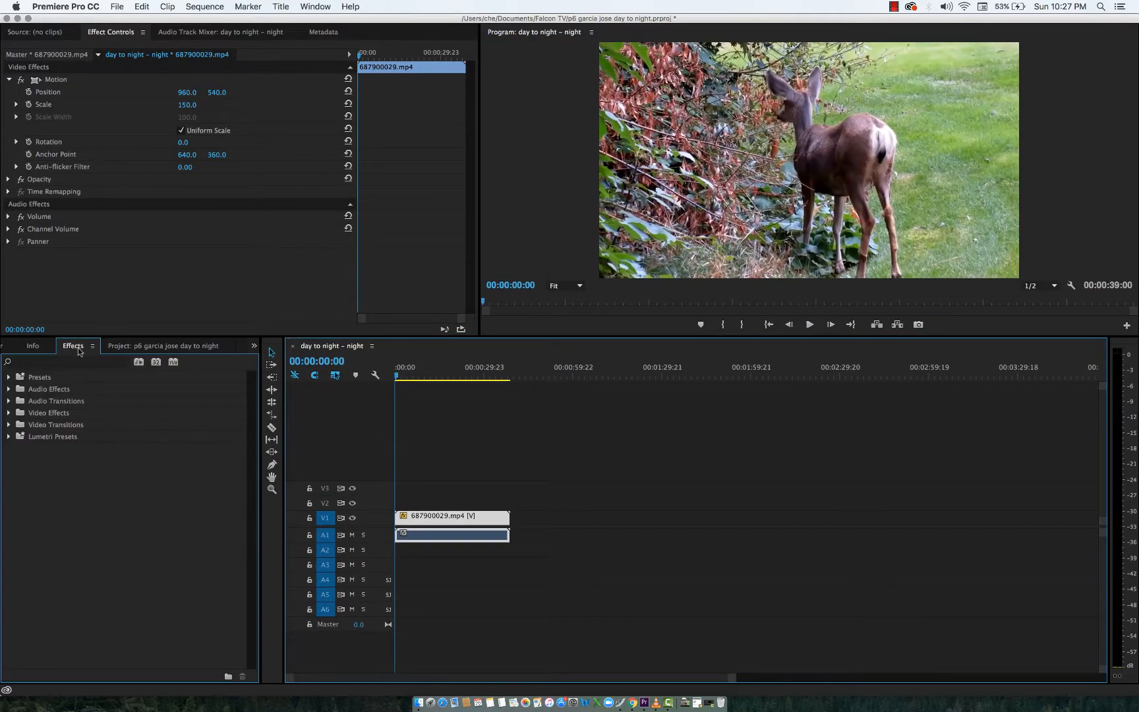
{"action": "left_click", "coordinate": [313, 6]}
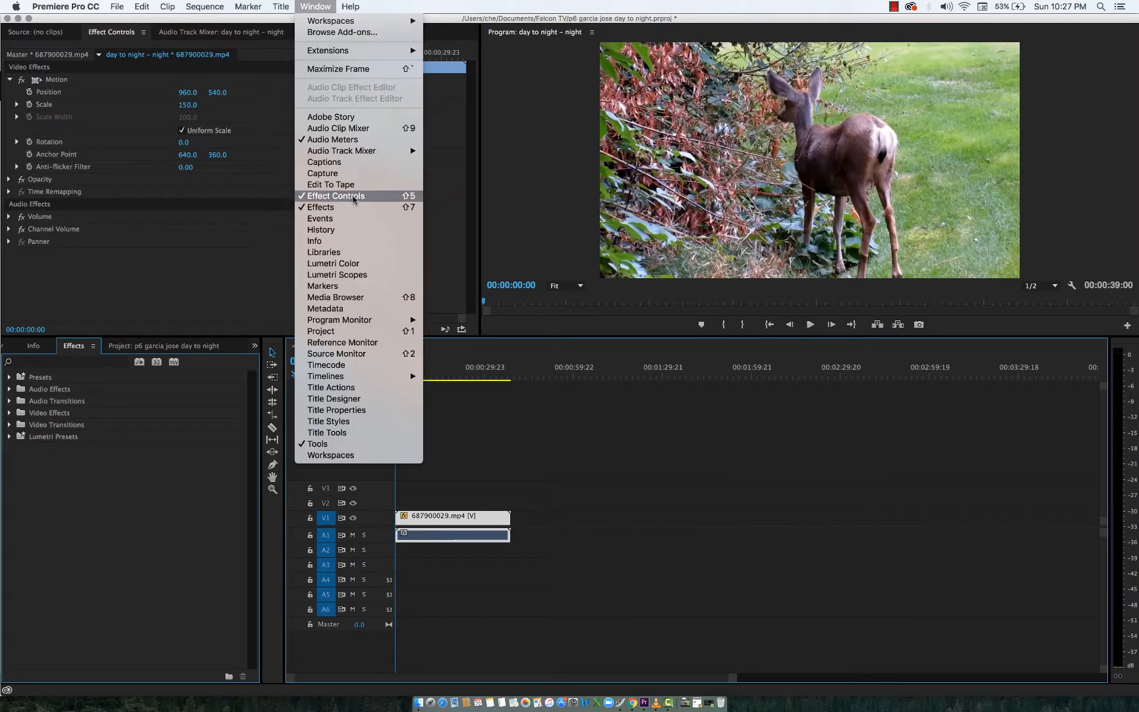
{"action": "left_click", "coordinate": [69, 497]}
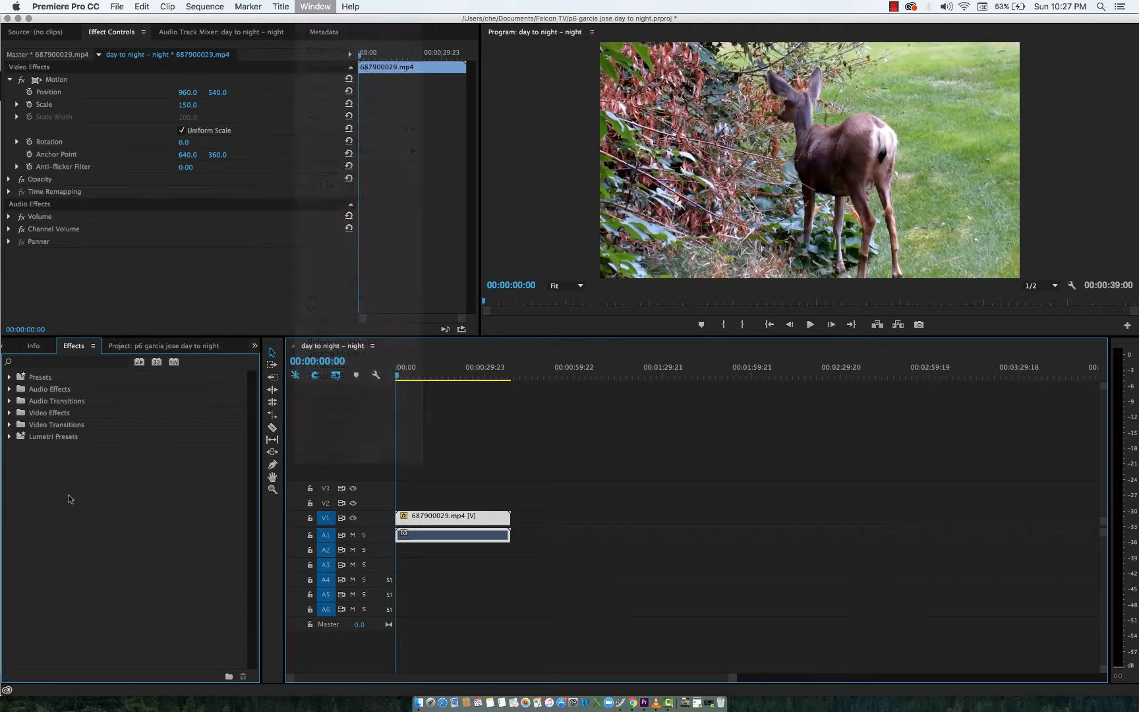
{"action": "left_click", "coordinate": [10, 413]}
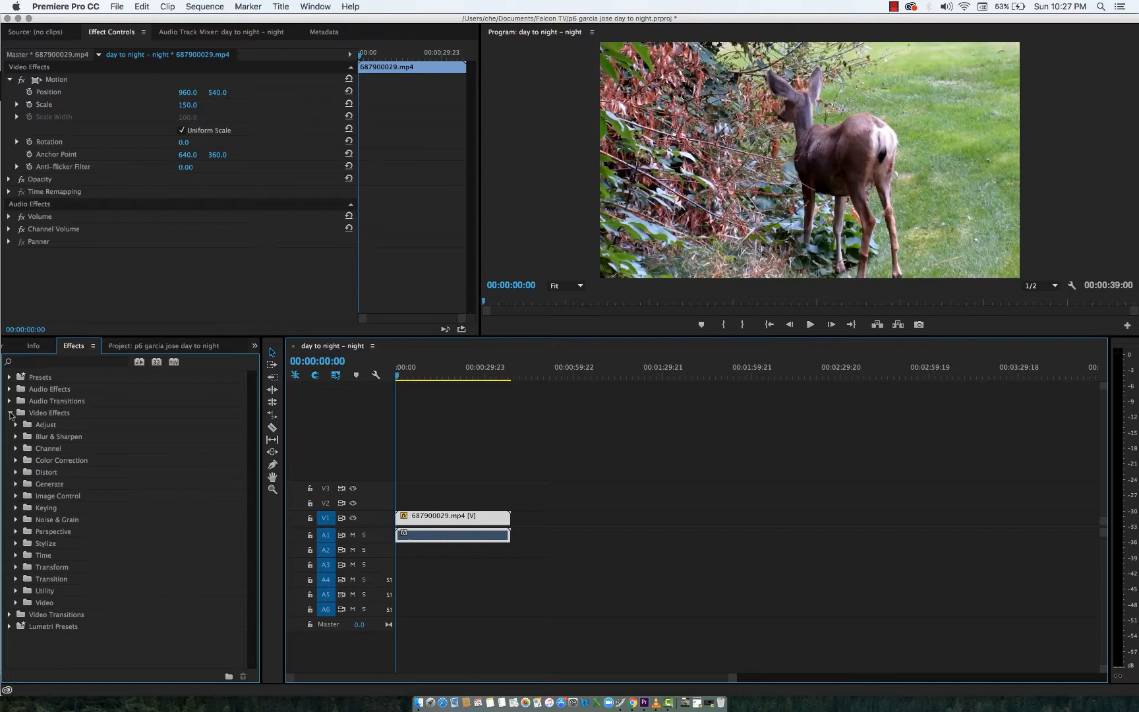
{"action": "left_click", "coordinate": [17, 460]}
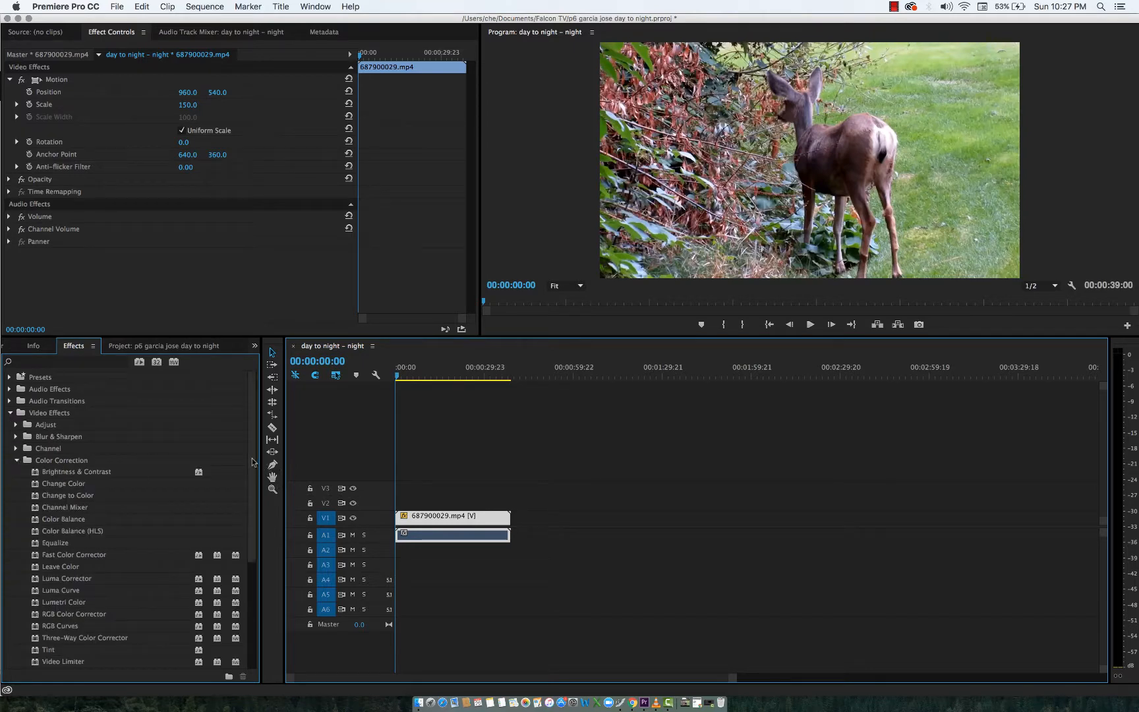
{"action": "left_click_drag", "start_coordinate": [252, 461], "coordinate": [251, 514]}
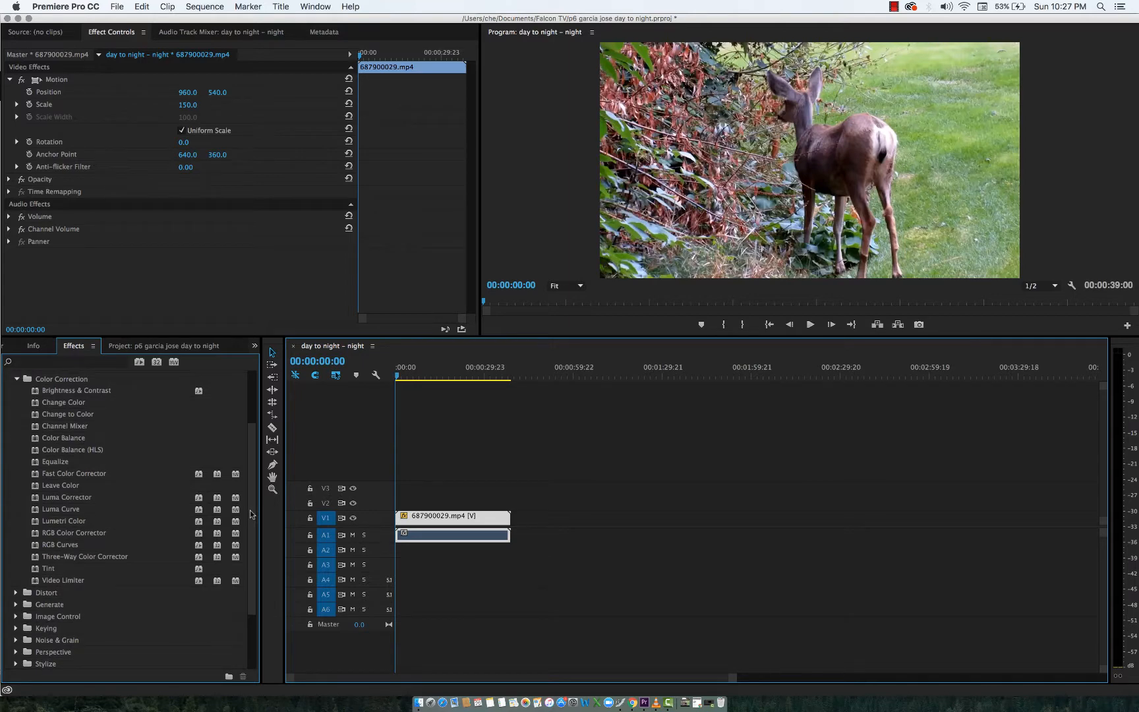
{"action": "left_click", "coordinate": [69, 392]}
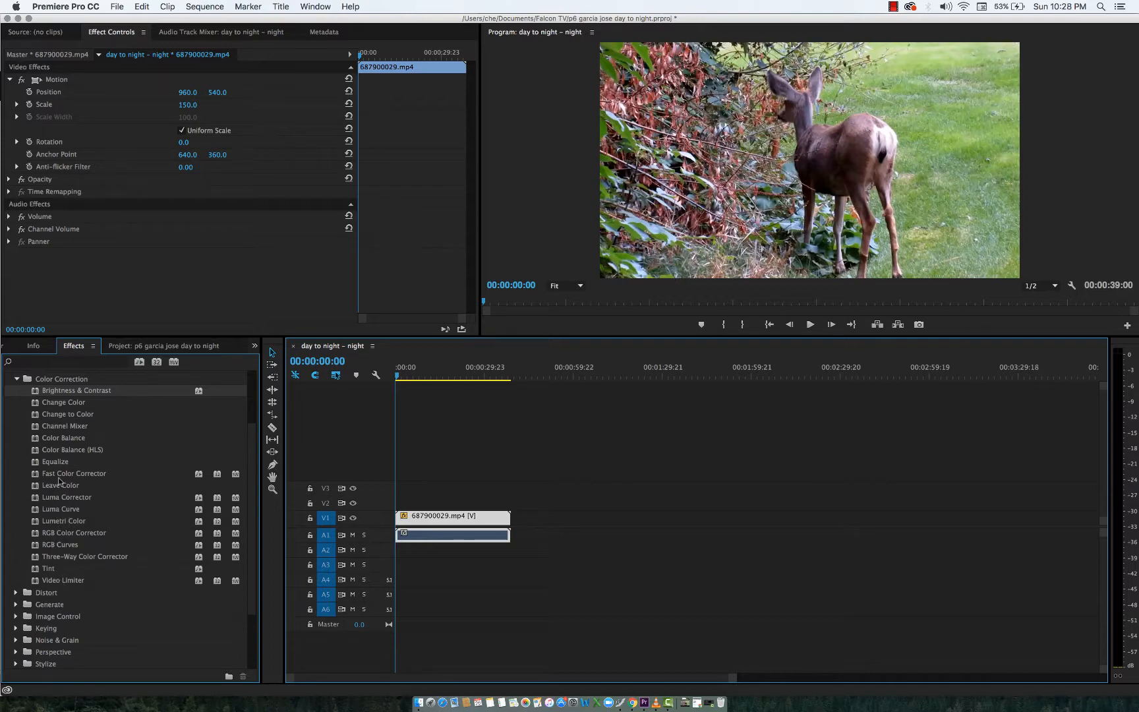
{"action": "left_click_drag", "start_coordinate": [72, 476], "coordinate": [111, 269]}
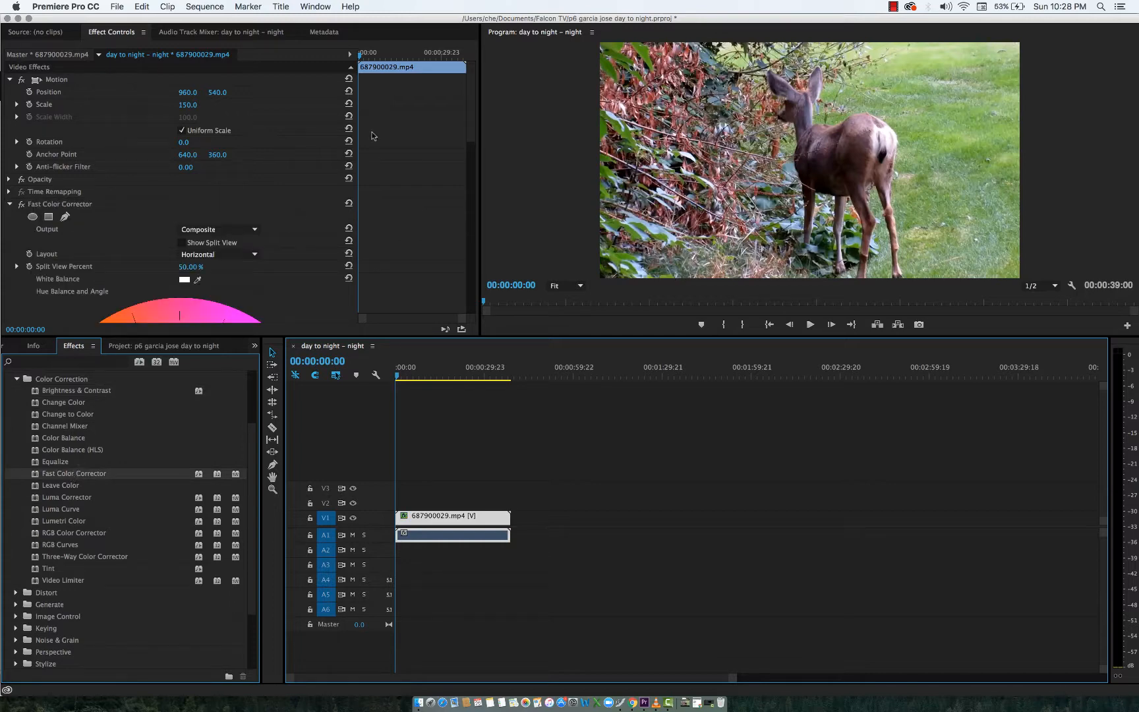
- Set the Fast Color Corrector saturation to 25 and collapse its settings
{"action": "left_click_drag", "start_coordinate": [471, 125], "coordinate": [458, 184]}
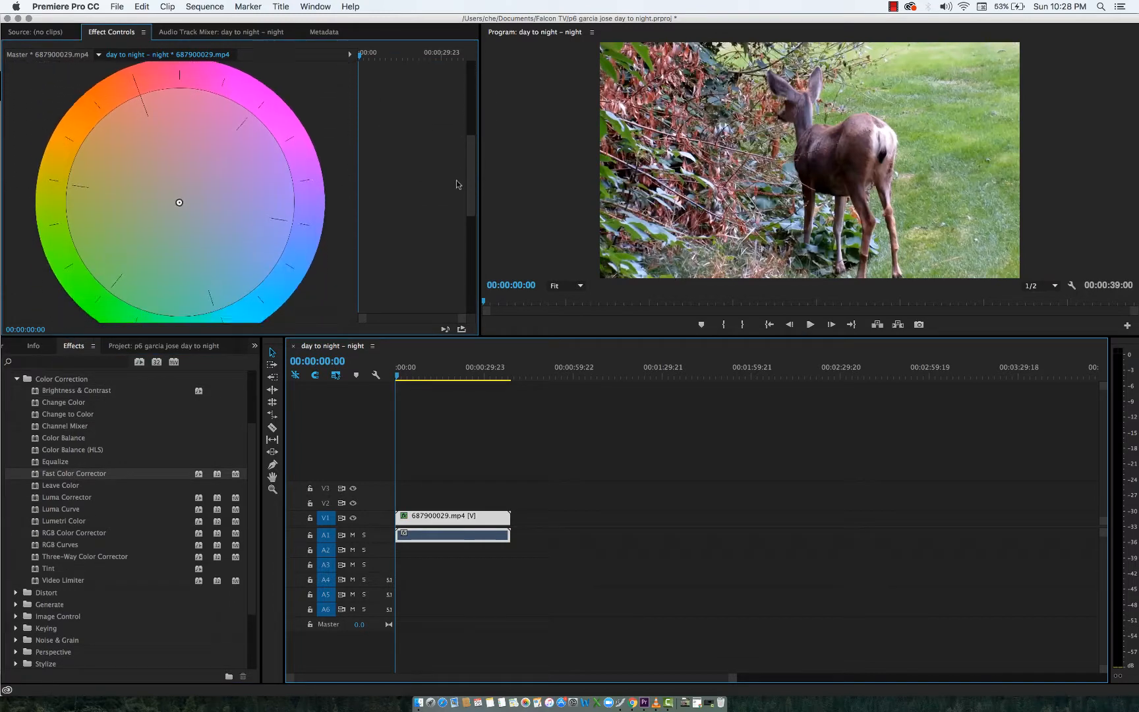
{"action": "scroll", "coordinate": [451, 230], "scroll_direction": "down", "scroll_amount": 10}
{"action": "scroll", "coordinate": [446, 257], "scroll_direction": "up", "scroll_amount": 5}
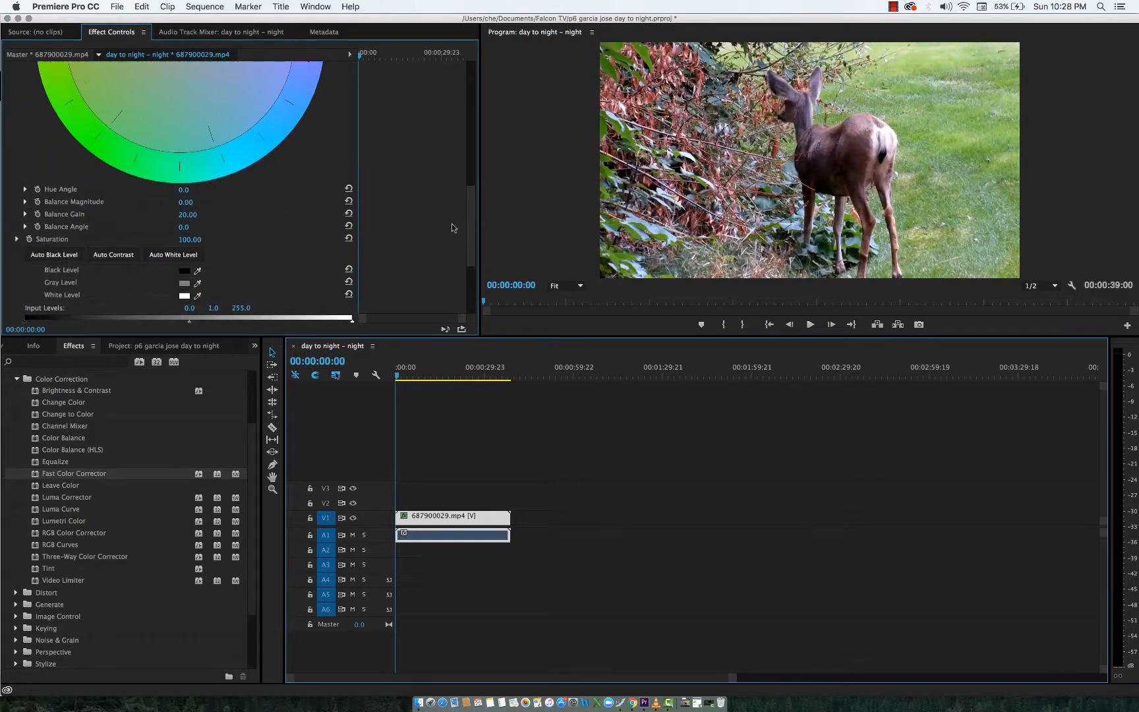
{"action": "scroll", "coordinate": [453, 227], "scroll_direction": "up", "scroll_amount": 3}
{"action": "scroll", "coordinate": [452, 227], "scroll_direction": "down", "scroll_amount": 4}
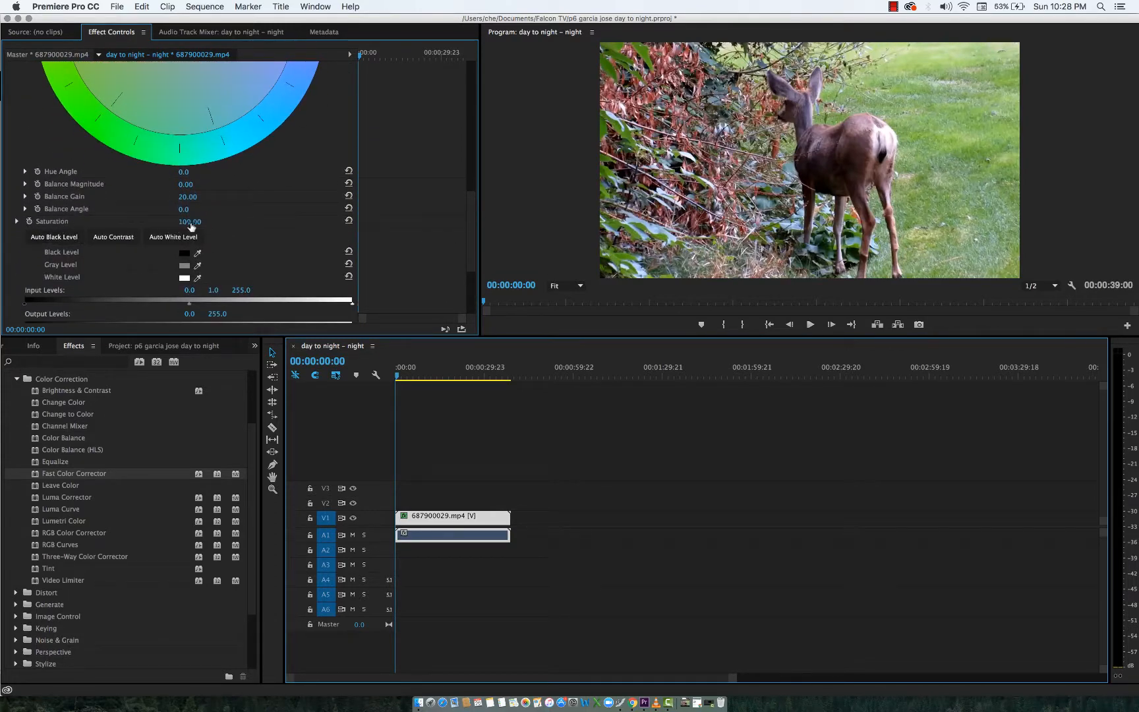
{"action": "left_click_drag", "start_coordinate": [191, 222], "coordinate": [185, 222]}
{"action": "left_click_drag", "start_coordinate": [177, 222], "coordinate": [194, 222]}
{"action": "left_click", "coordinate": [194, 221]}
{"action": "type", "text": "25"}
{"action": "key", "text": "Return"}
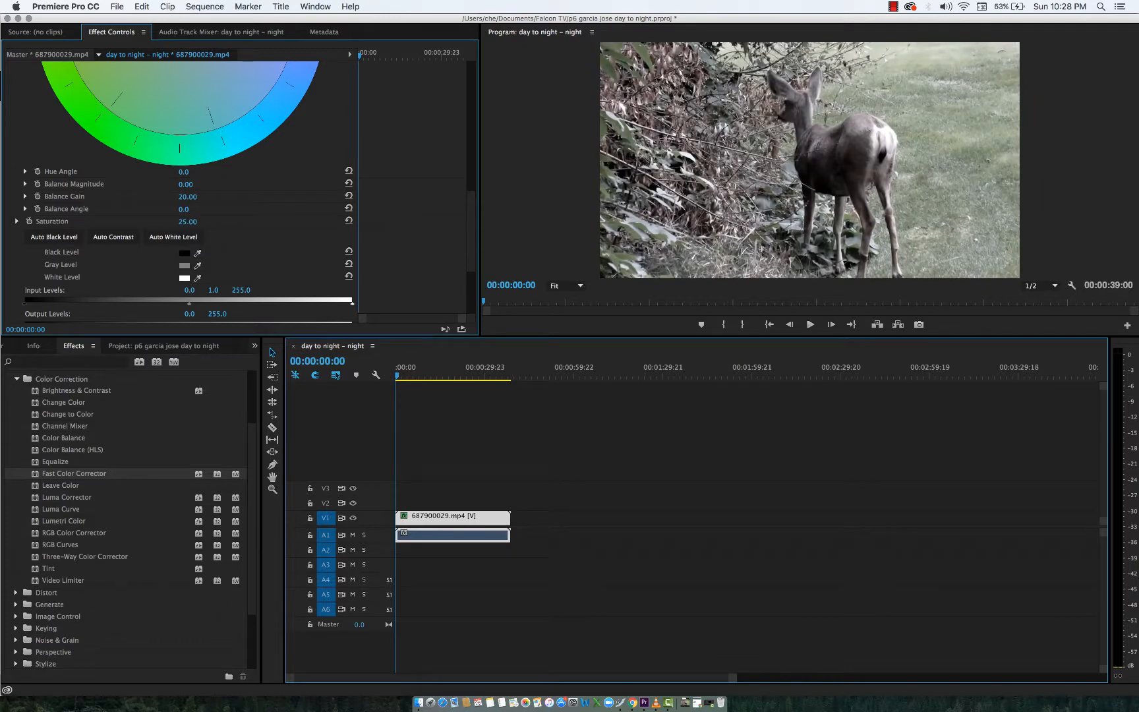
{"action": "scroll", "coordinate": [470, 112], "scroll_direction": "up", "scroll_amount": 5}
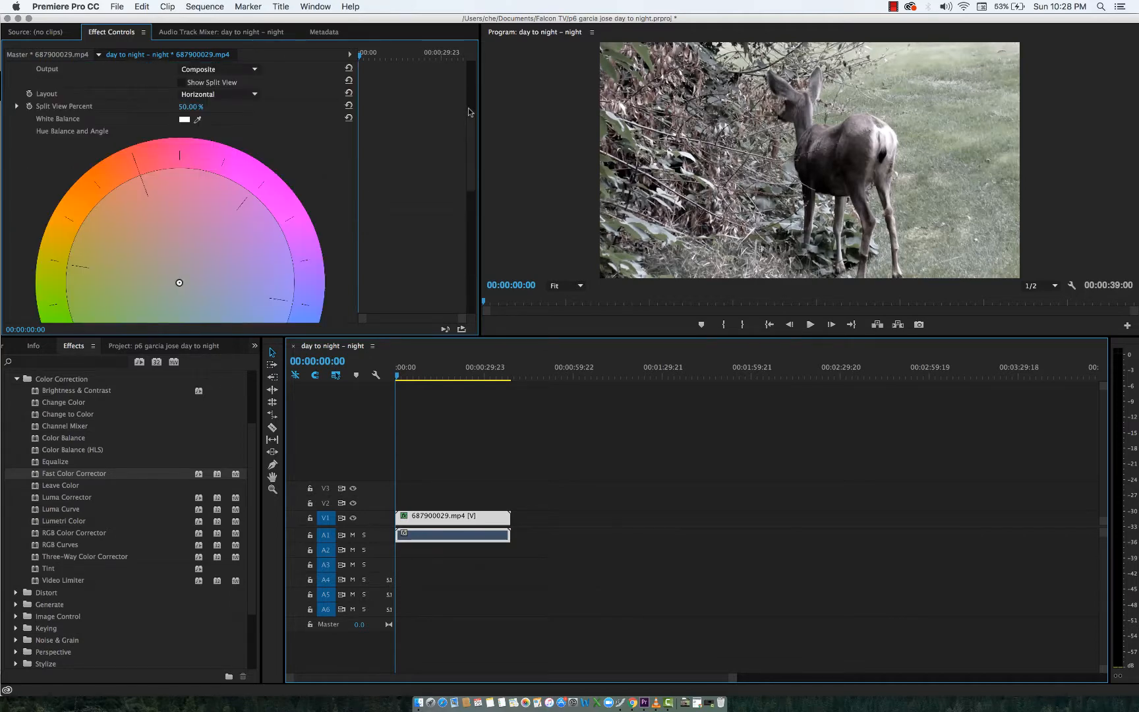
{"action": "scroll", "coordinate": [475, 148], "scroll_direction": "down", "scroll_amount": 5}
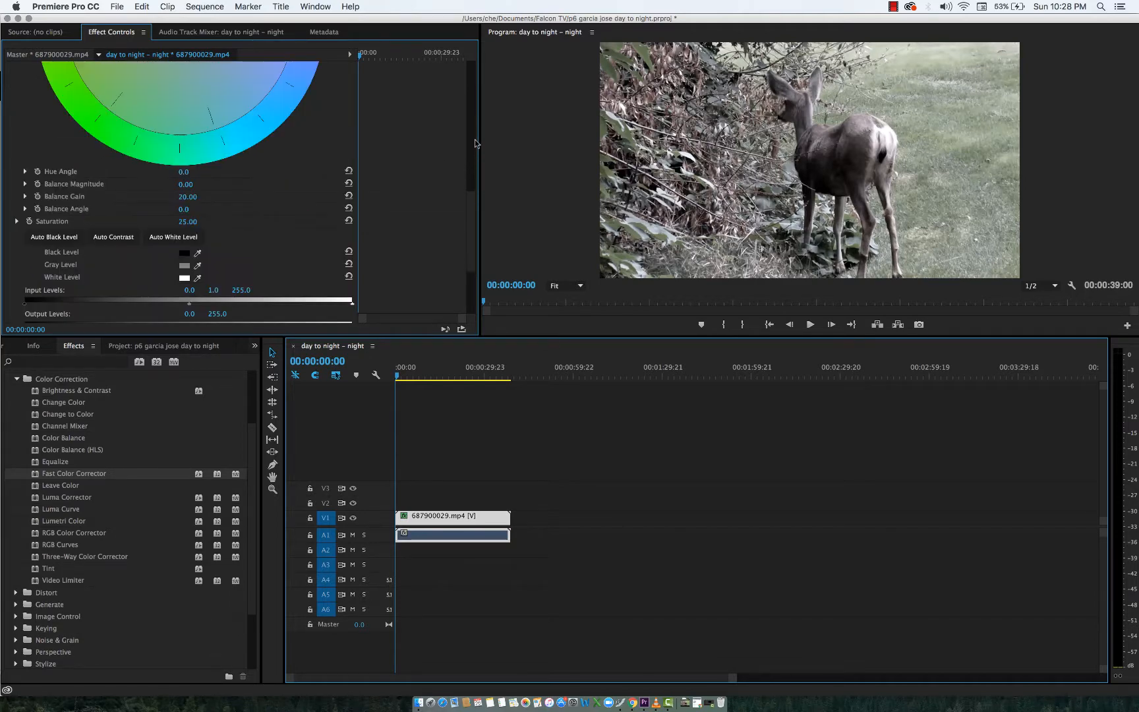
{"action": "scroll", "coordinate": [476, 142], "scroll_direction": "up", "scroll_amount": 5}
{"action": "left_click_drag", "start_coordinate": [475, 138], "coordinate": [475, 89]}
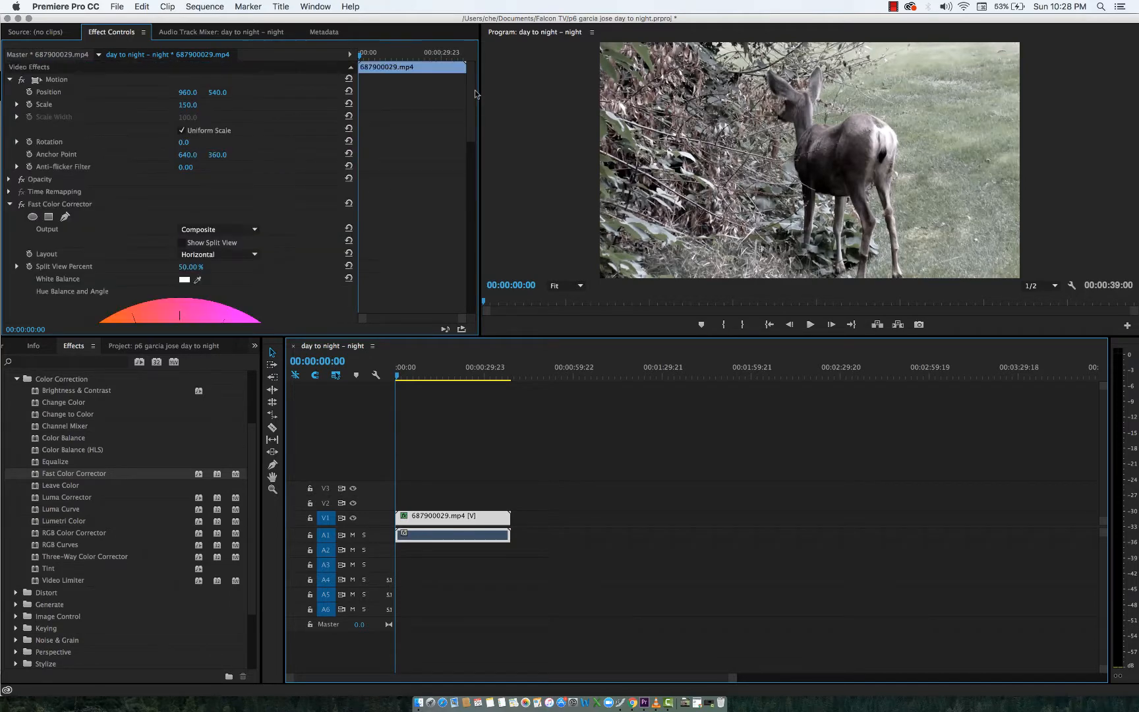
{"action": "left_click", "coordinate": [10, 204]}
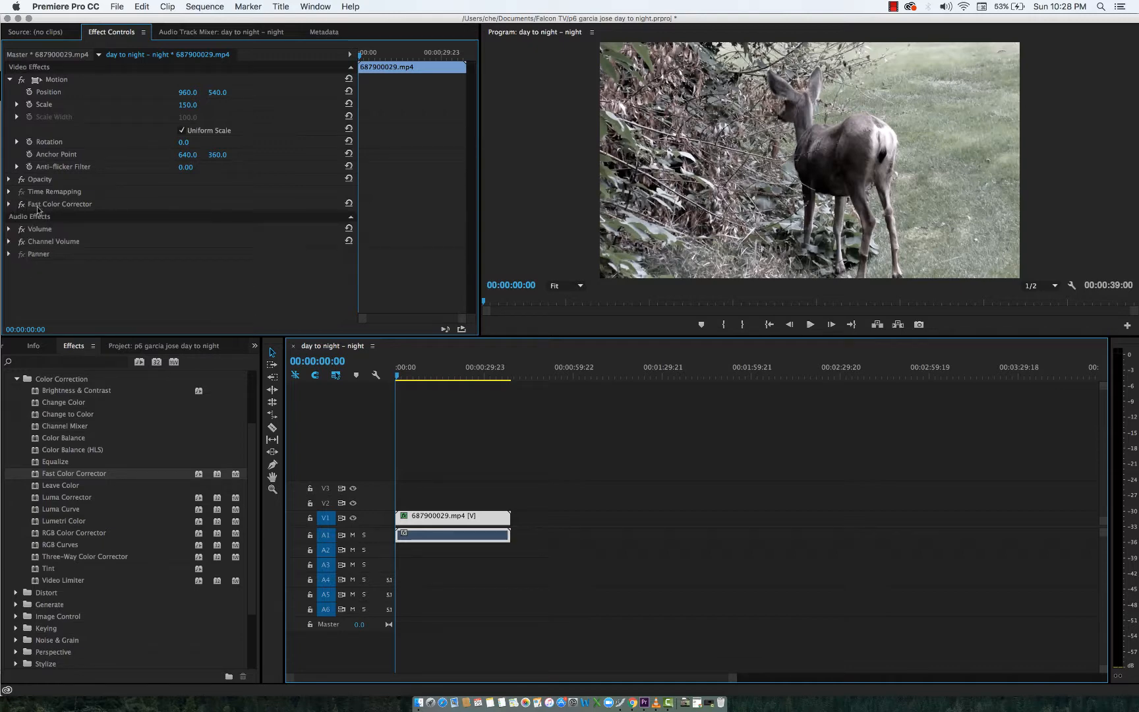
- Apply RGB Curves to the deer clip and enlarge the effect settings area
{"action": "left_click", "coordinate": [61, 545]}
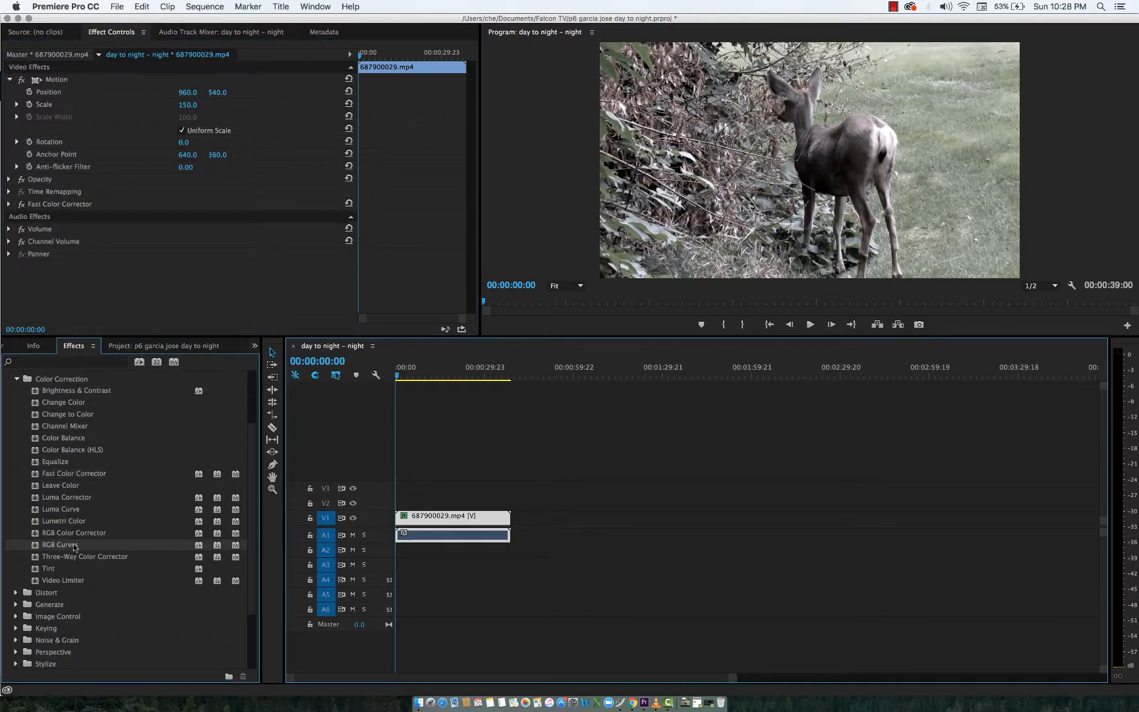
{"action": "left_click_drag", "start_coordinate": [81, 547], "coordinate": [125, 298]}
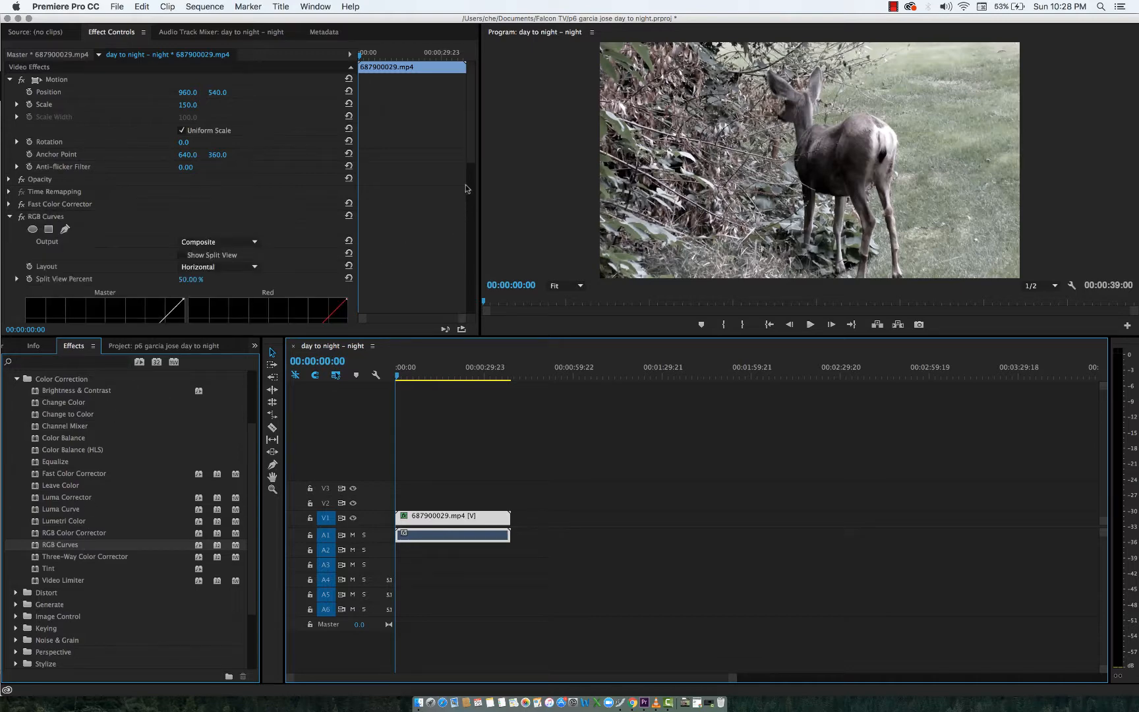
{"action": "left_click_drag", "start_coordinate": [471, 150], "coordinate": [458, 284]}
{"action": "scroll", "coordinate": [460, 285], "scroll_direction": "down", "scroll_amount": 2}
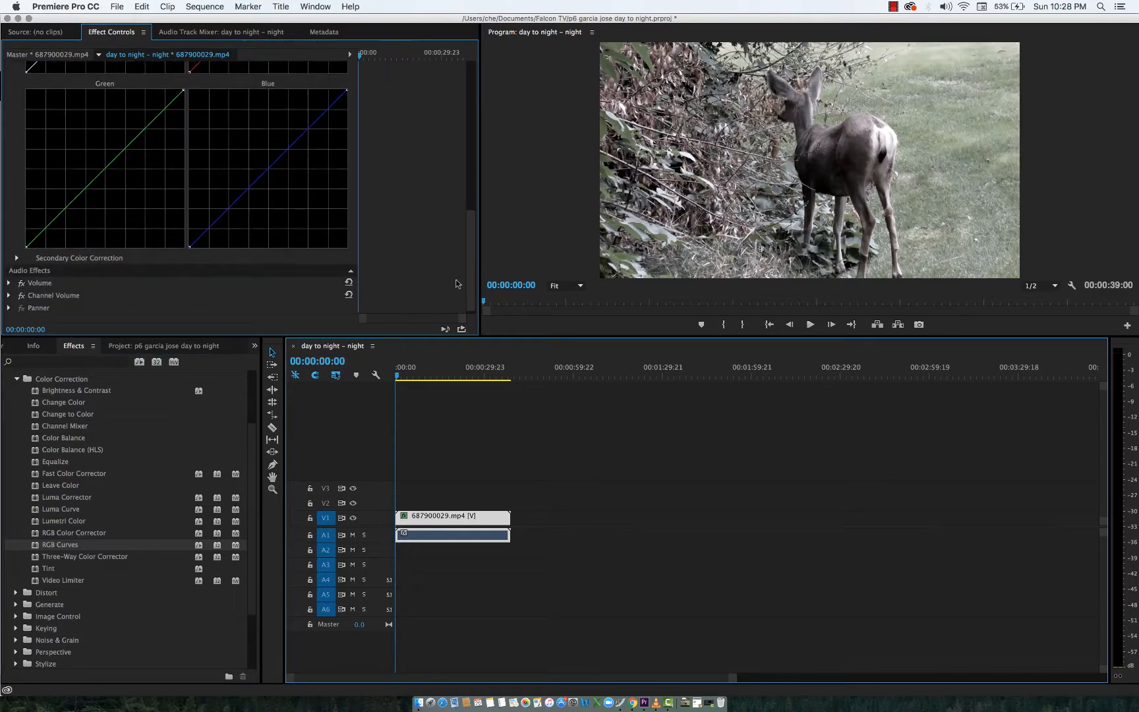
{"action": "scroll", "coordinate": [395, 300], "scroll_direction": "up", "scroll_amount": 8}
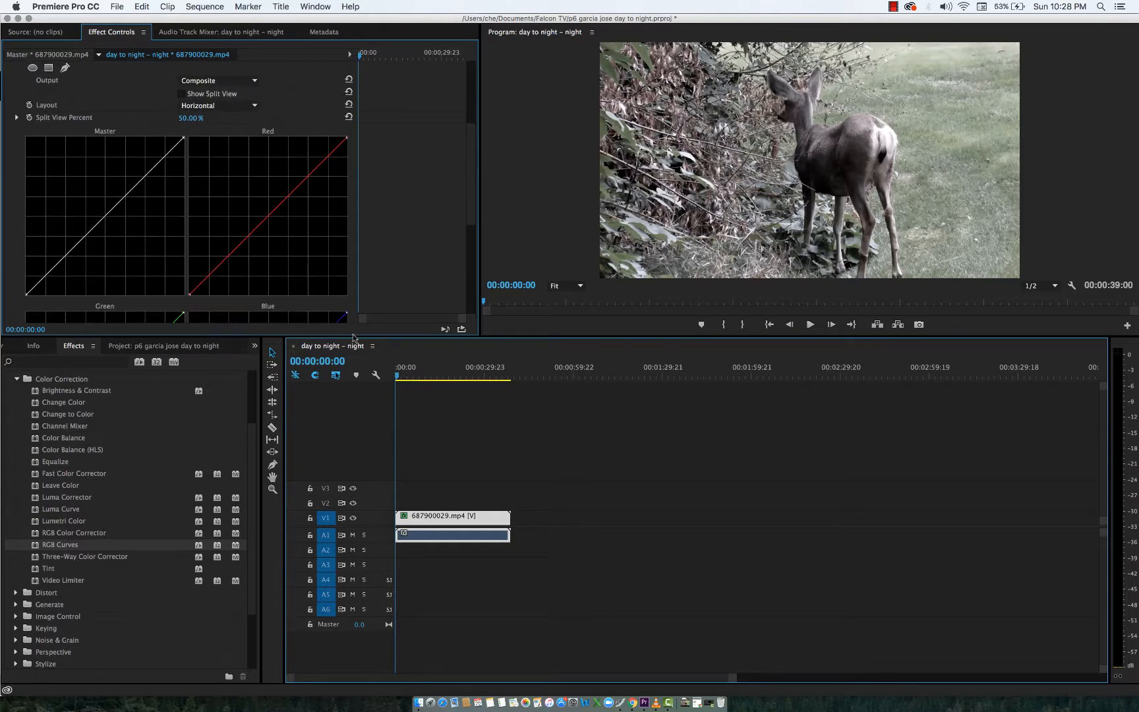
{"action": "left_click_drag", "start_coordinate": [351, 337], "coordinate": [351, 419]}
{"action": "left_click_drag", "start_coordinate": [344, 463], "coordinate": [356, 469]}
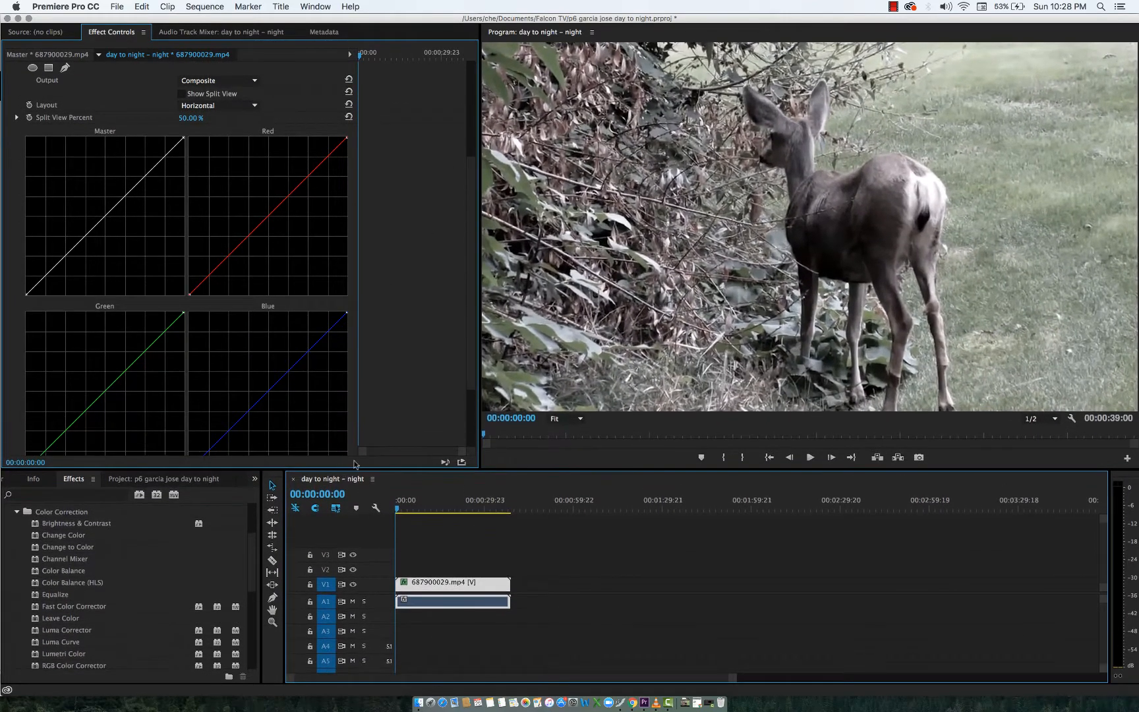
{"action": "scroll", "coordinate": [463, 381], "scroll_direction": "down", "scroll_amount": 3}
{"action": "scroll", "coordinate": [463, 385], "scroll_direction": "down", "scroll_amount": 2}
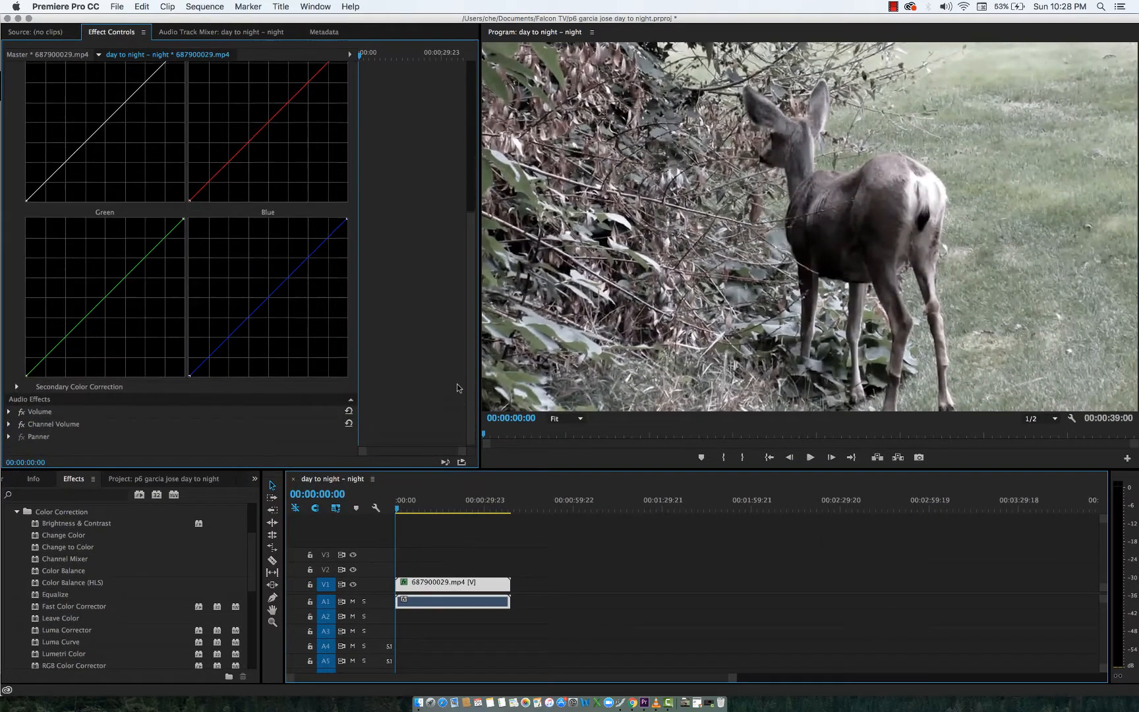
{"action": "scroll", "coordinate": [458, 386], "scroll_direction": "up", "scroll_amount": 5}
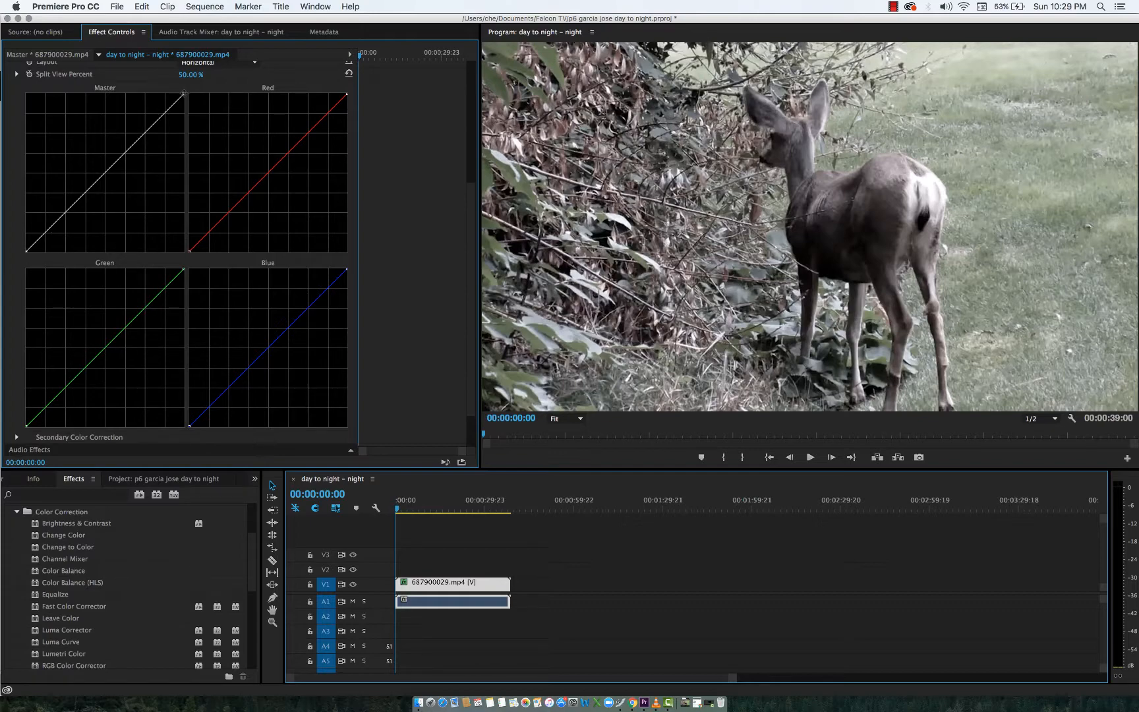
- Pull down the master and red curves and lift the blue curve for a night look
{"action": "left_click_drag", "start_coordinate": [184, 93], "coordinate": [184, 219]}
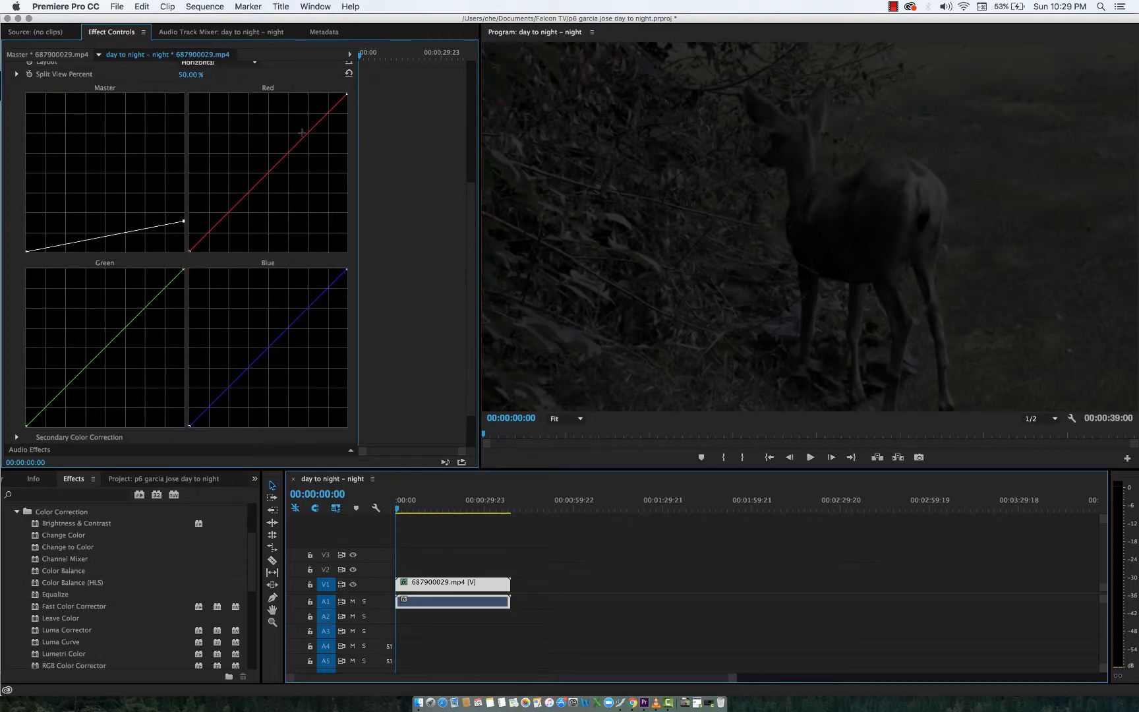
{"action": "left_click_drag", "start_coordinate": [270, 165], "coordinate": [276, 181]}
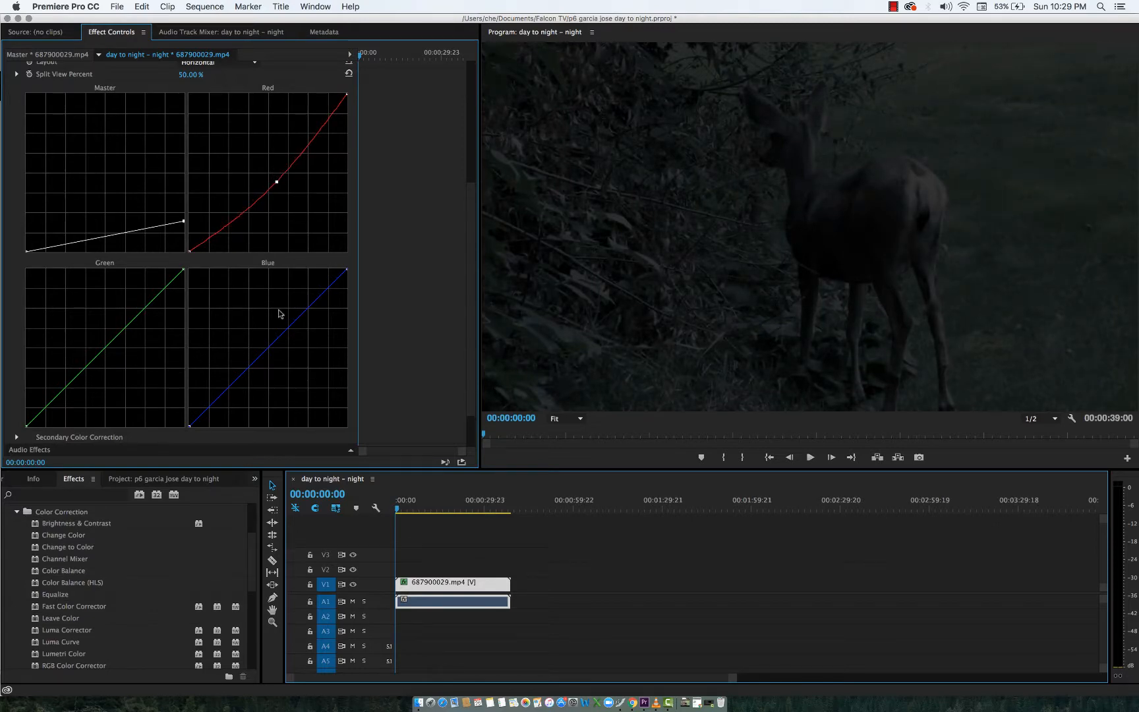
{"action": "left_click_drag", "start_coordinate": [280, 184], "coordinate": [312, 143]}
{"action": "mouse_move", "coordinate": [295, 317]}
{"action": "left_mouse_down"}
{"action": "mouse_move", "coordinate": [287, 307]}
{"action": "mouse_move", "coordinate": [257, 333]}
{"action": "mouse_move", "coordinate": [273, 315]}
{"action": "left_mouse_up"}
{"action": "left_click_drag", "start_coordinate": [182, 220], "coordinate": [183, 222]}
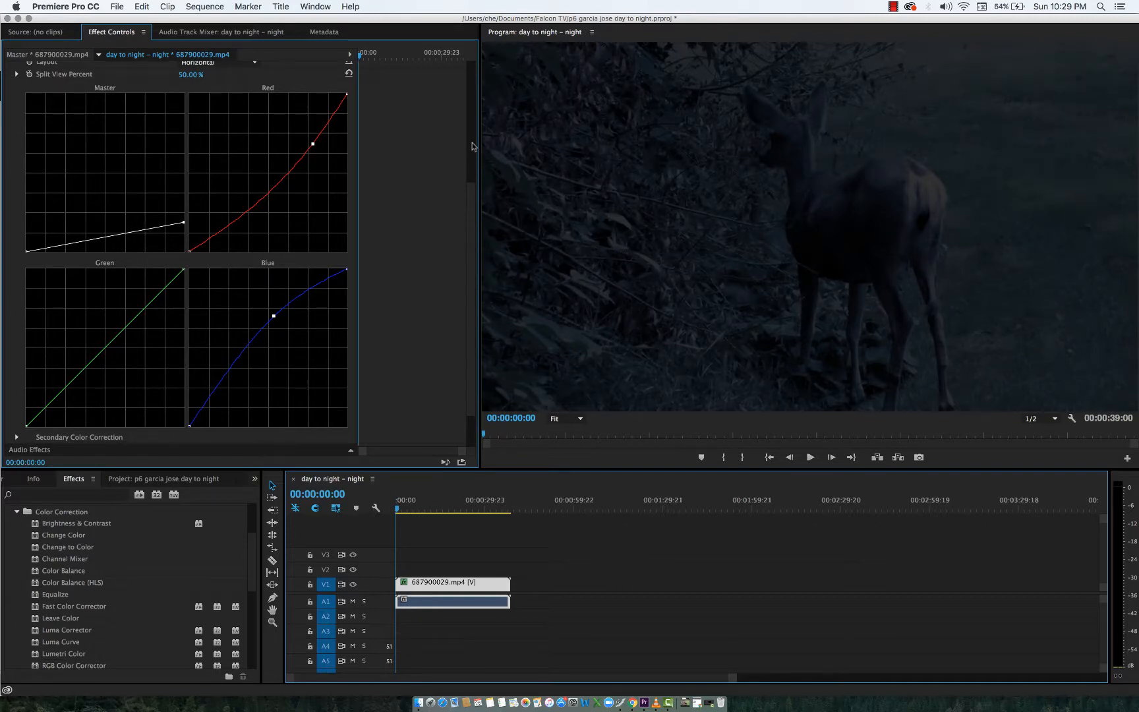
{"action": "scroll", "coordinate": [472, 146], "scroll_direction": "up", "scroll_amount": 5}
{"action": "left_click", "coordinate": [10, 216]}
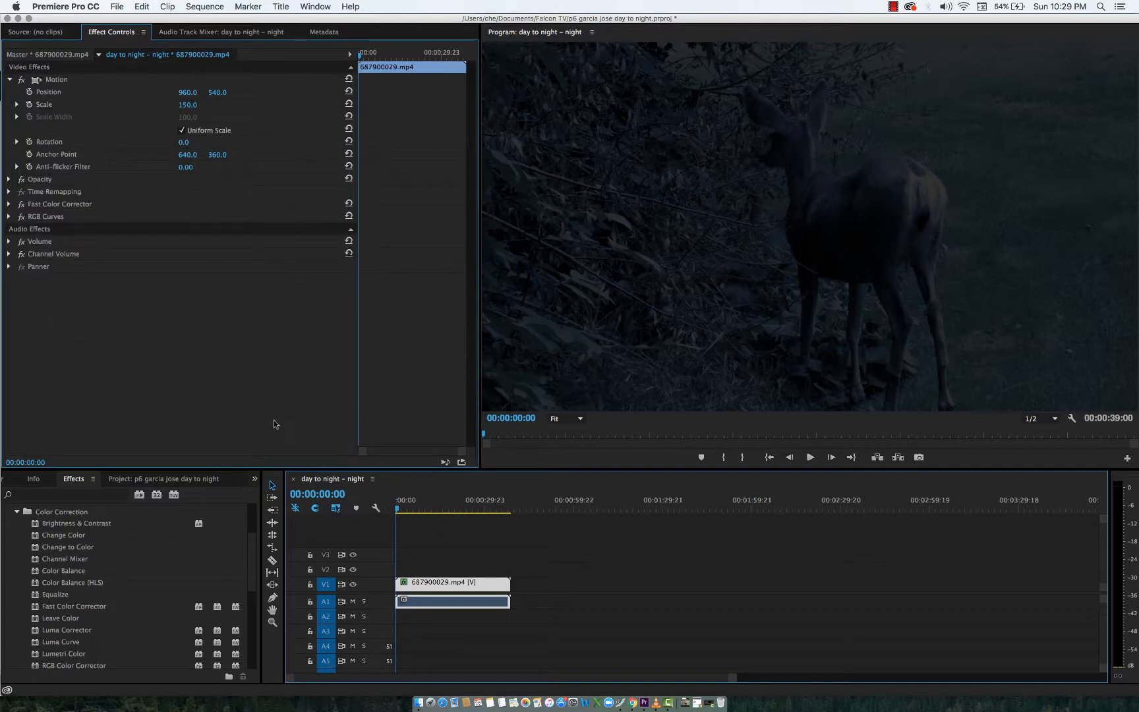
- Option-drag a copy of the deer clip onto track V2 at the sequence start
{"action": "scroll", "coordinate": [251, 559], "scroll_direction": "down", "scroll_amount": 2}
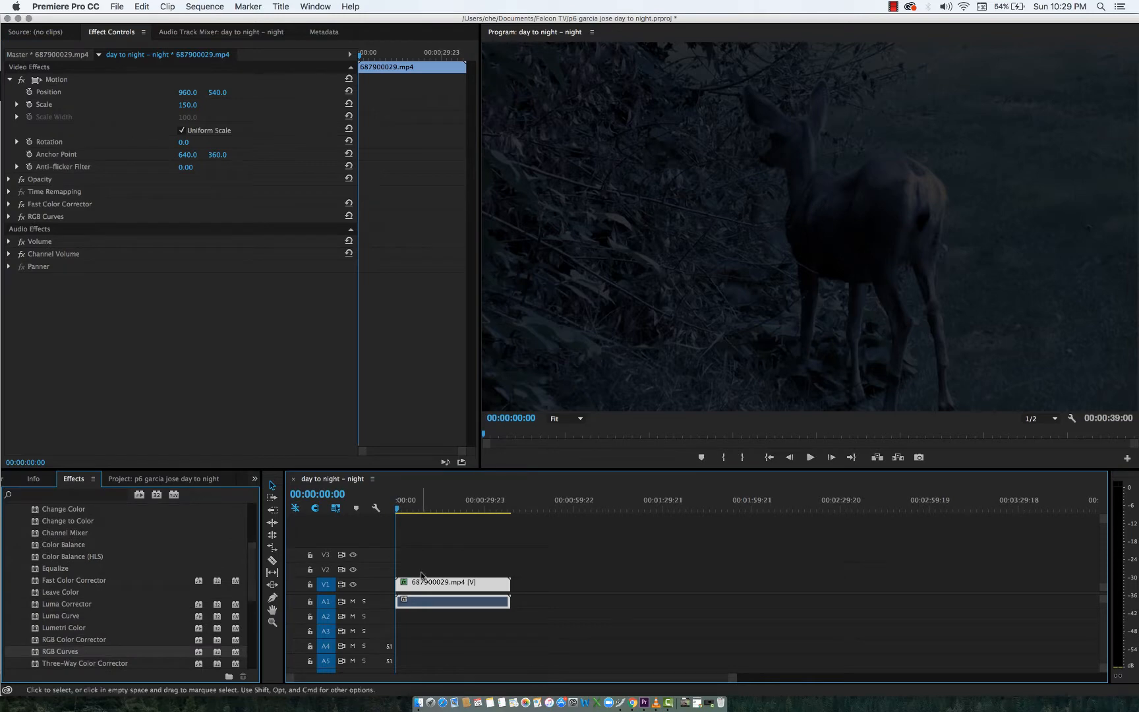
{"action": "left_click", "coordinate": [429, 568]}
{"action": "left_click", "coordinate": [429, 584]}
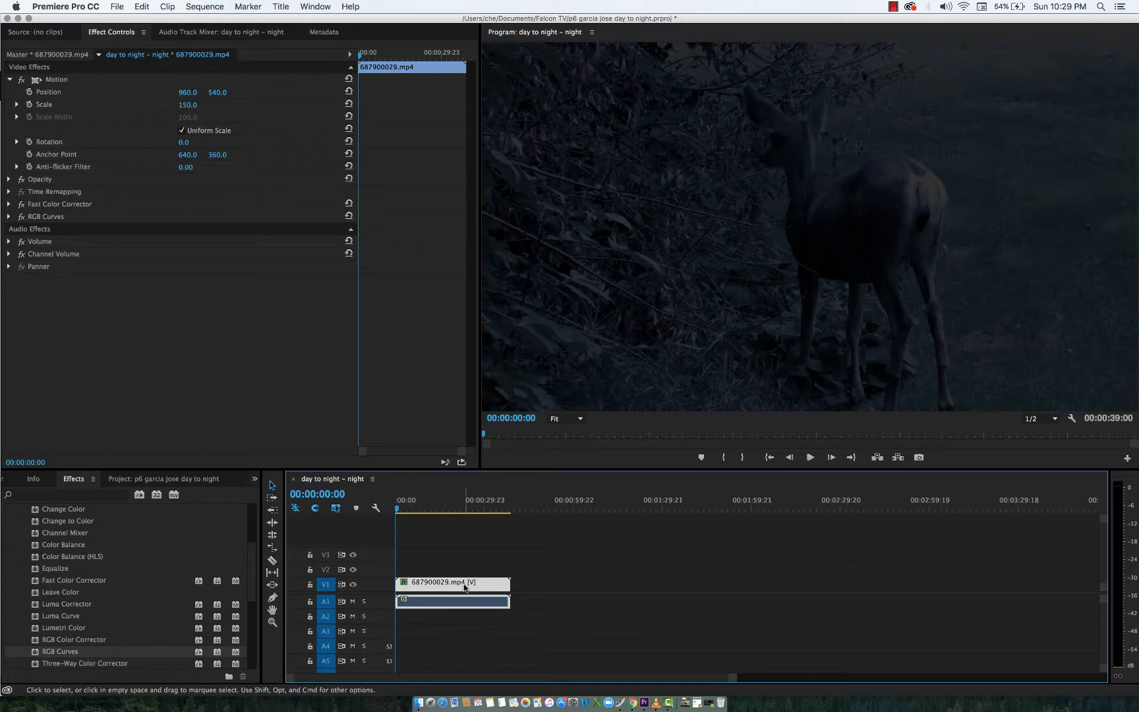
{"action": "left_click_drag", "start_coordinate": [464, 588], "coordinate": [472, 571]}
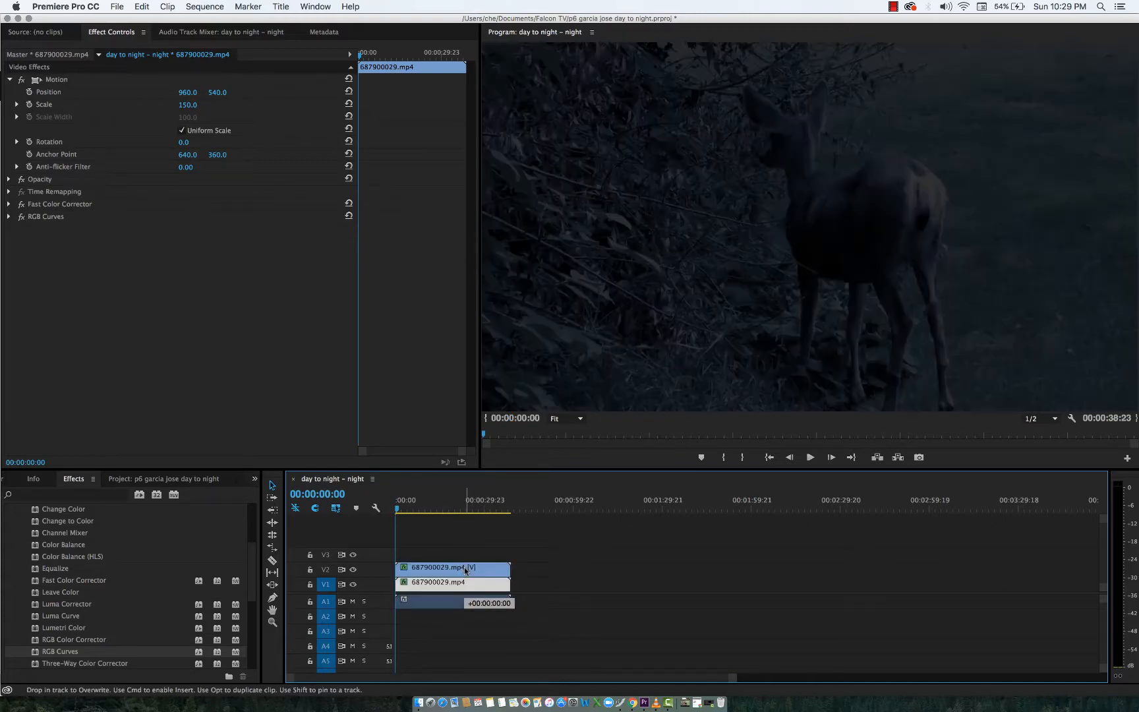
{"action": "left_click_drag", "start_coordinate": [464, 509], "coordinate": [364, 535]}
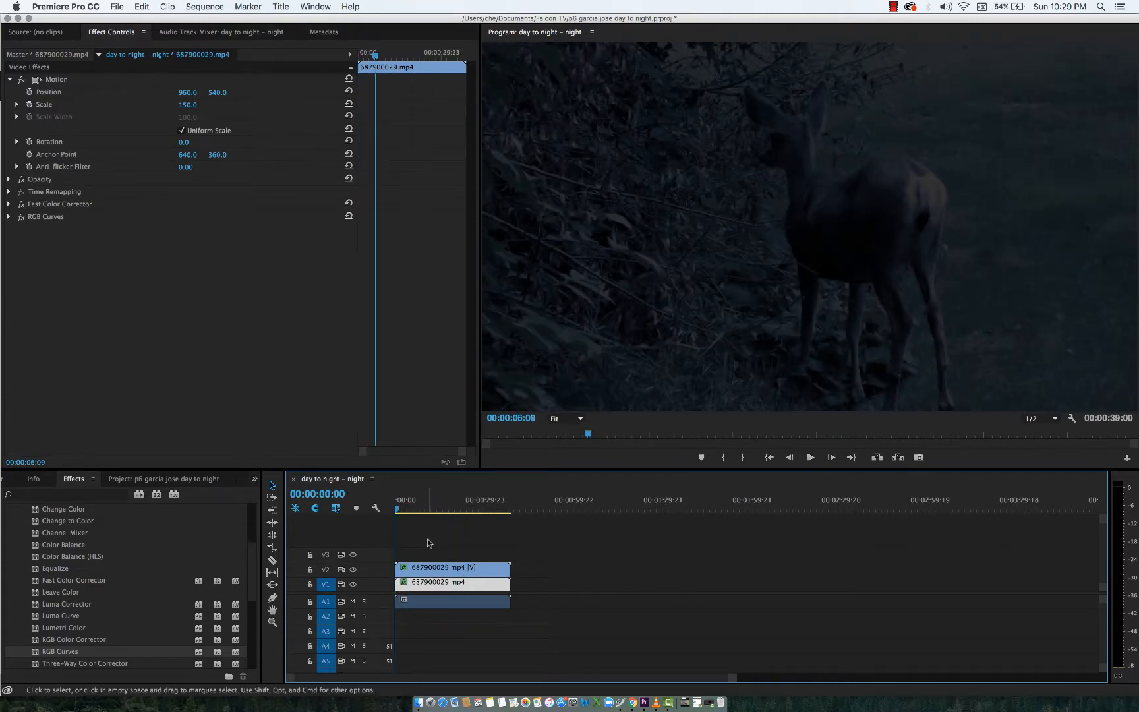
- Delete Fast Color Corrector and RGB Curves from the V2 copy
{"action": "left_click", "coordinate": [437, 566]}
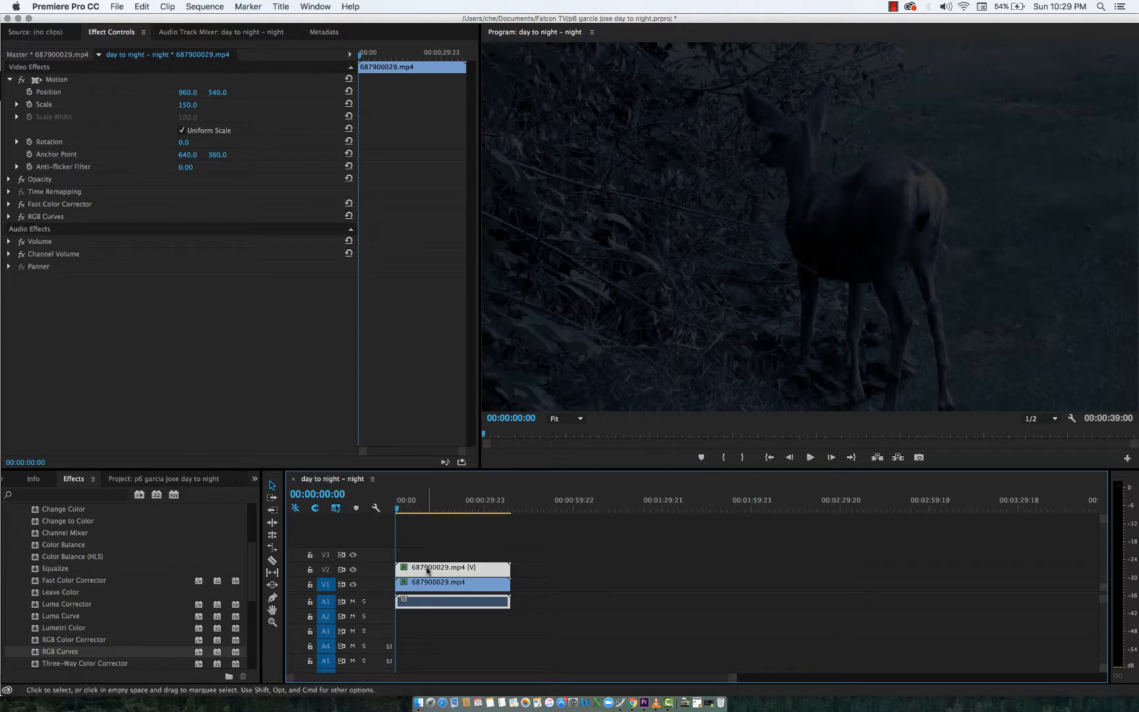
{"action": "left_click", "coordinate": [40, 207]}
{"action": "key", "text": "BackSpace"}
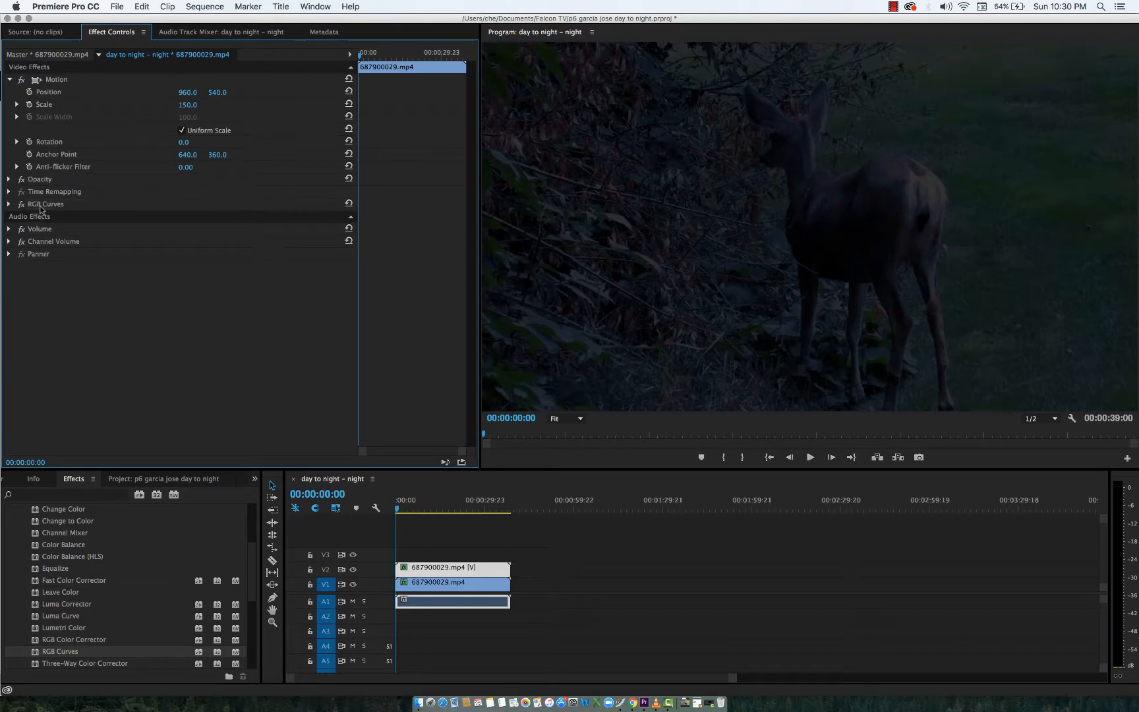
{"action": "left_click", "coordinate": [40, 204]}
{"action": "key", "text": "BackSpace"}
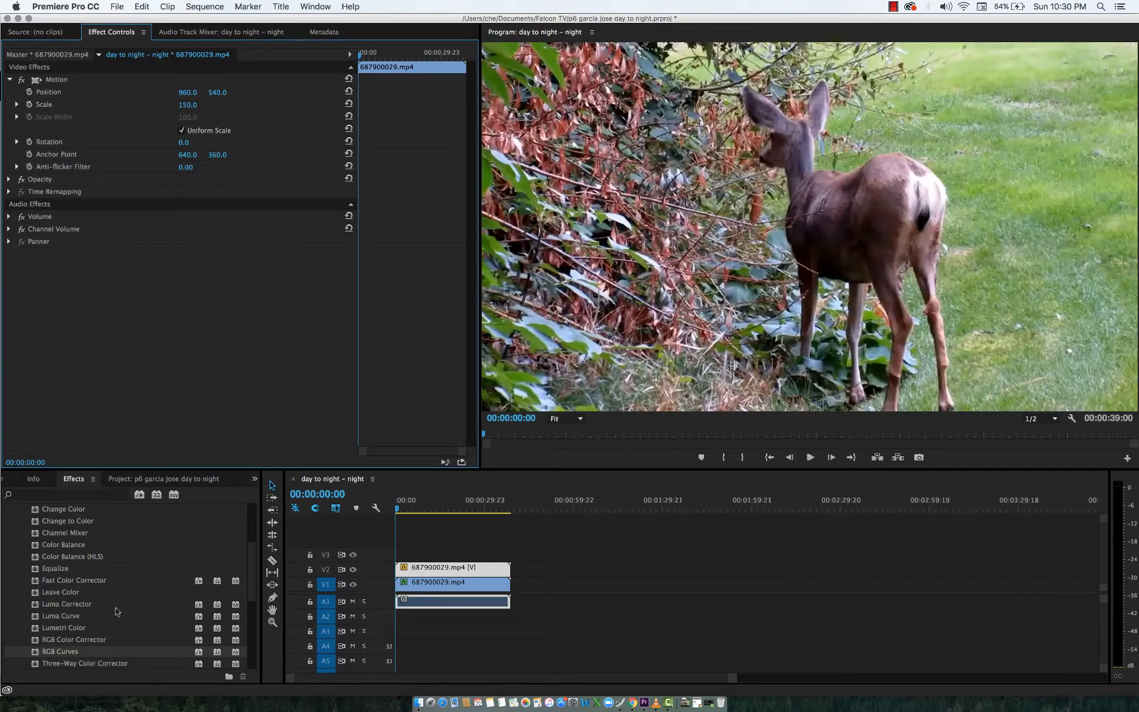
- Apply Tint to the copy with Map White To set to dark navy 0A0E2F
{"action": "left_click_drag", "start_coordinate": [252, 554], "coordinate": [189, 399]}
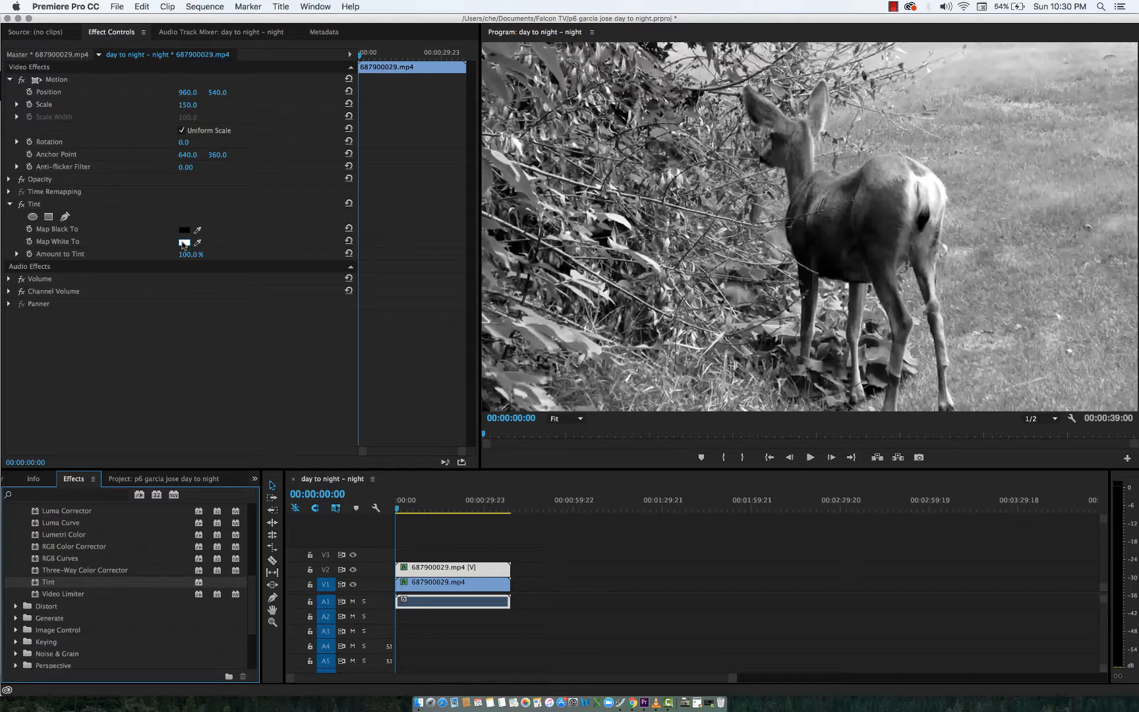
{"action": "left_click", "coordinate": [184, 242]}
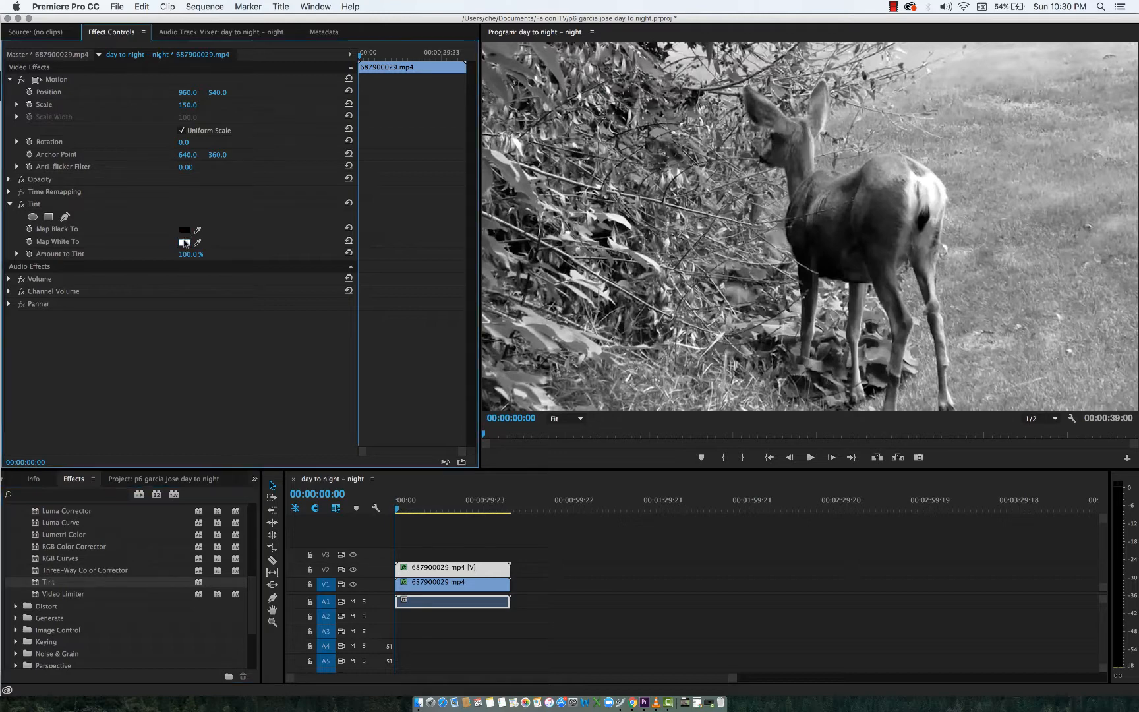
{"action": "left_click", "coordinate": [602, 266]}
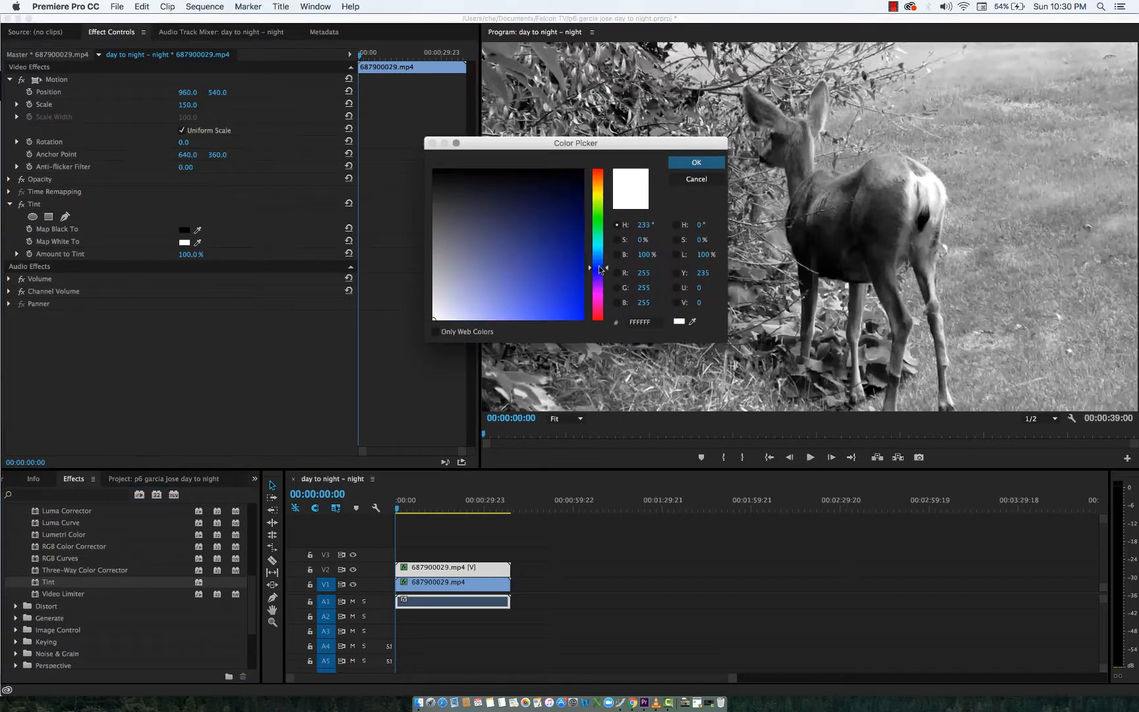
{"action": "left_click_drag", "start_coordinate": [571, 199], "coordinate": [548, 196]}
{"action": "left_click", "coordinate": [673, 165]}
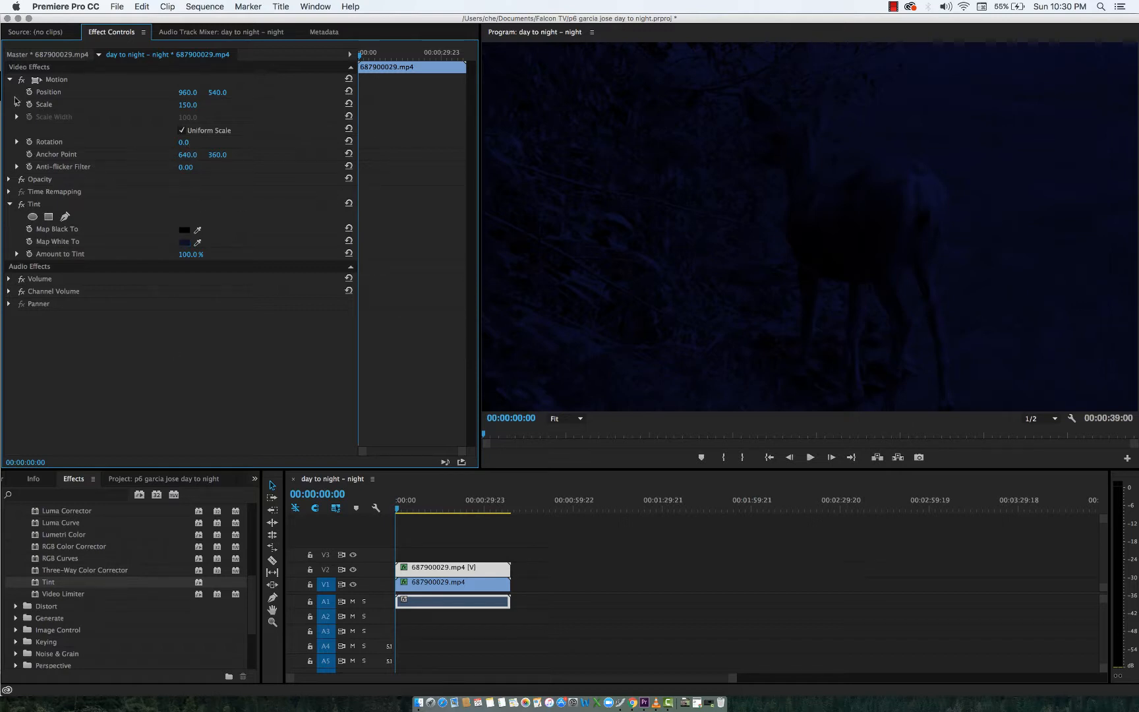
- Lower the clip's opacity to 71% and preview the night look from the start
{"action": "left_click", "coordinate": [10, 180]}
{"action": "left_click", "coordinate": [29, 204]}
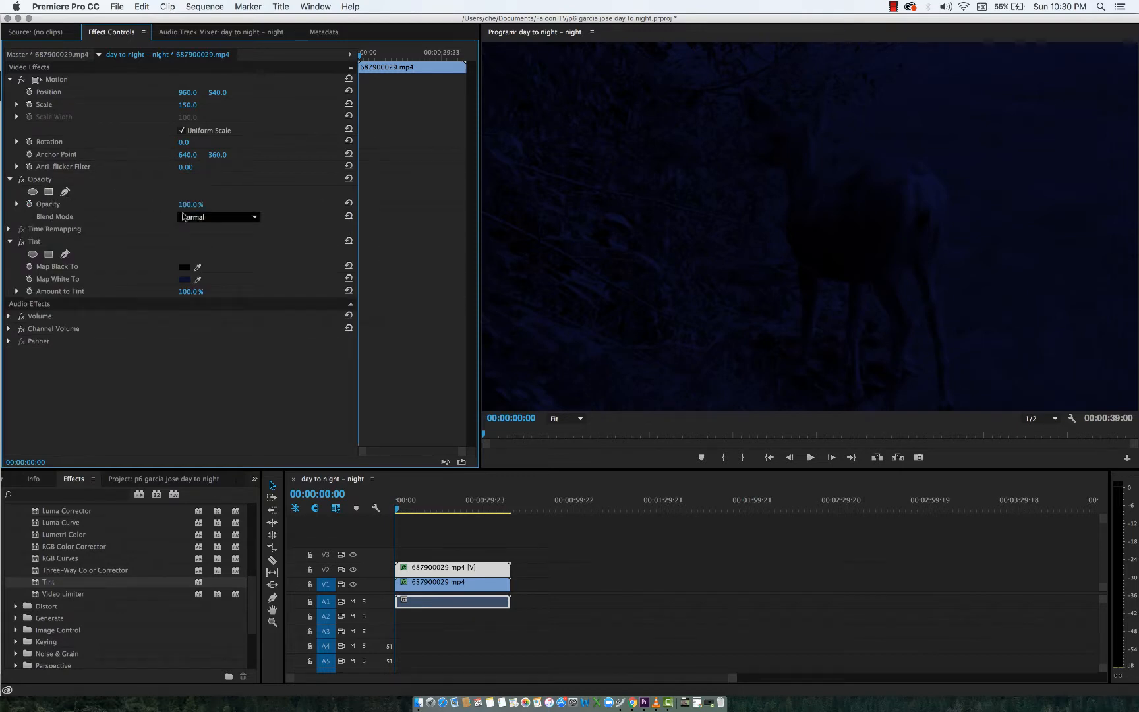
{"action": "mouse_move", "coordinate": [189, 205]}
{"action": "left_mouse_down"}
{"action": "mouse_move", "coordinate": [169, 204]}
{"action": "mouse_move", "coordinate": [192, 204]}
{"action": "left_mouse_up"}
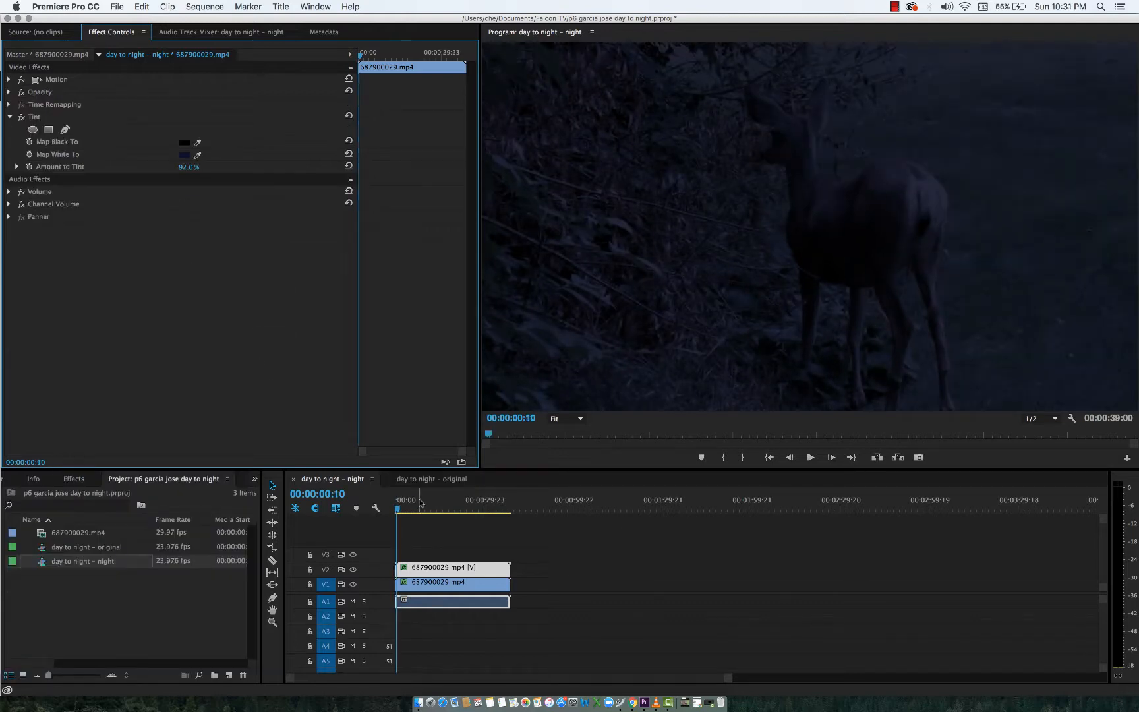
{"action": "left_click_drag", "start_coordinate": [455, 502], "coordinate": [396, 501]}
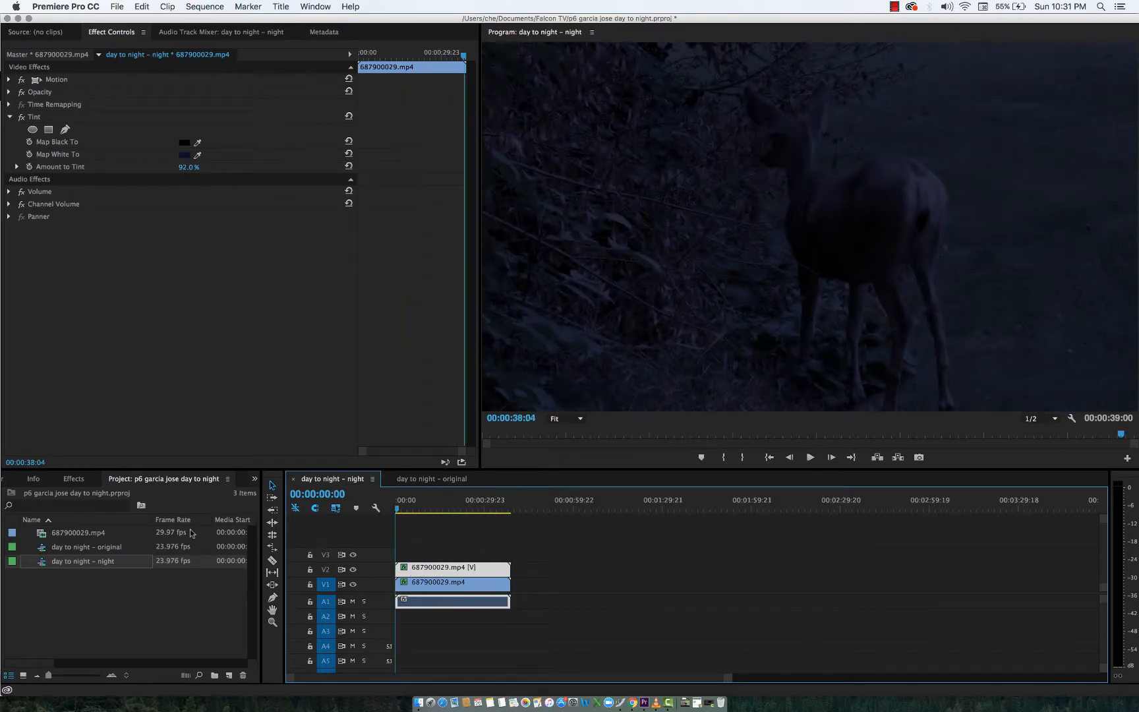
{"action": "left_click", "coordinate": [114, 596]}
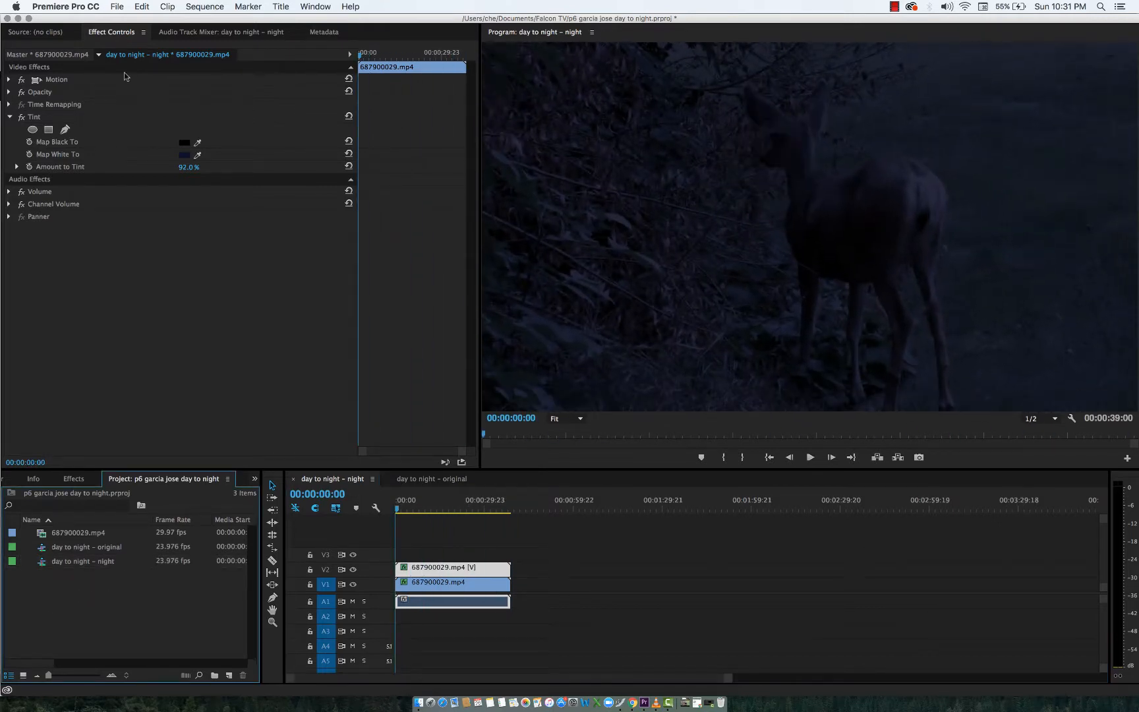
- Create and open a new 'day-to-night comparison' sequence
{"action": "left_click", "coordinate": [124, 6]}
{"action": "mouse_move", "coordinate": [127, 20]}
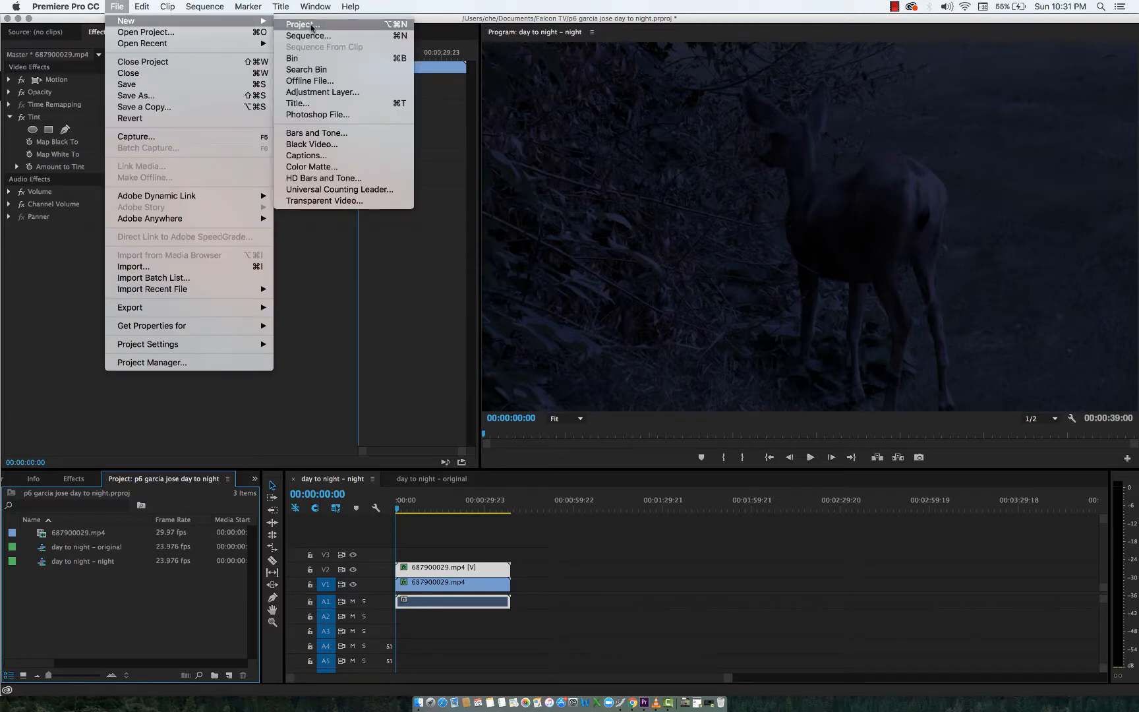
{"action": "left_click", "coordinate": [313, 36]}
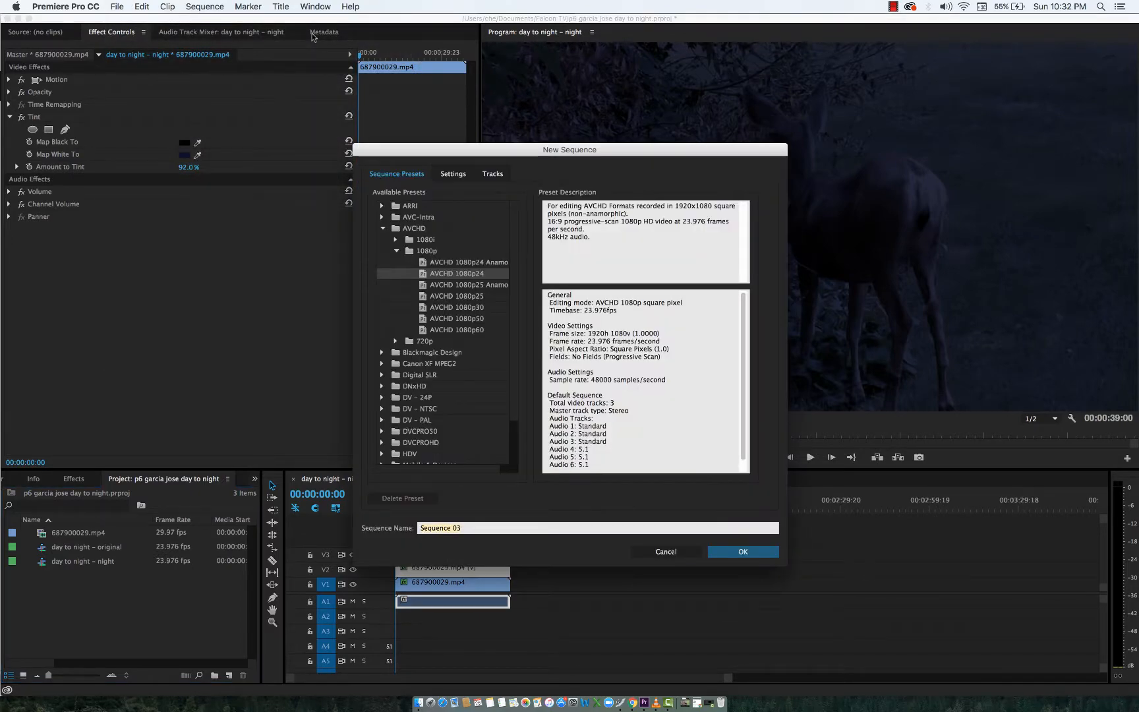
{"action": "type", "text": "day-to-night comparison"}
{"action": "key", "text": "Return"}
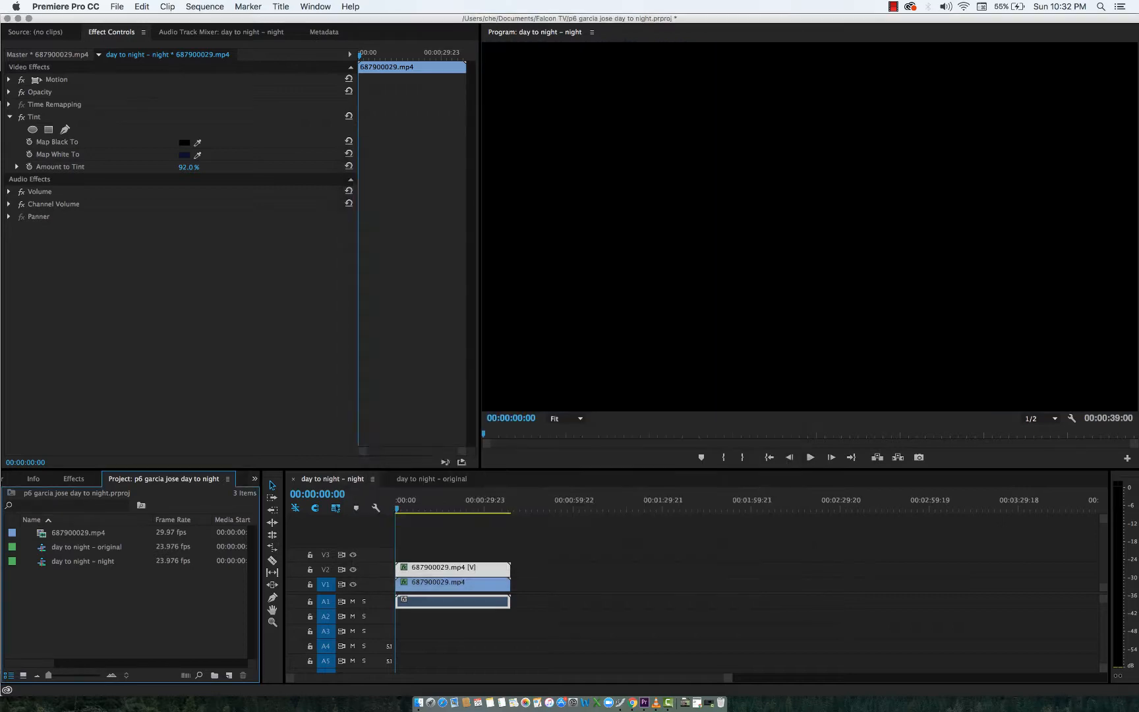
{"action": "left_click", "coordinate": [101, 605]}
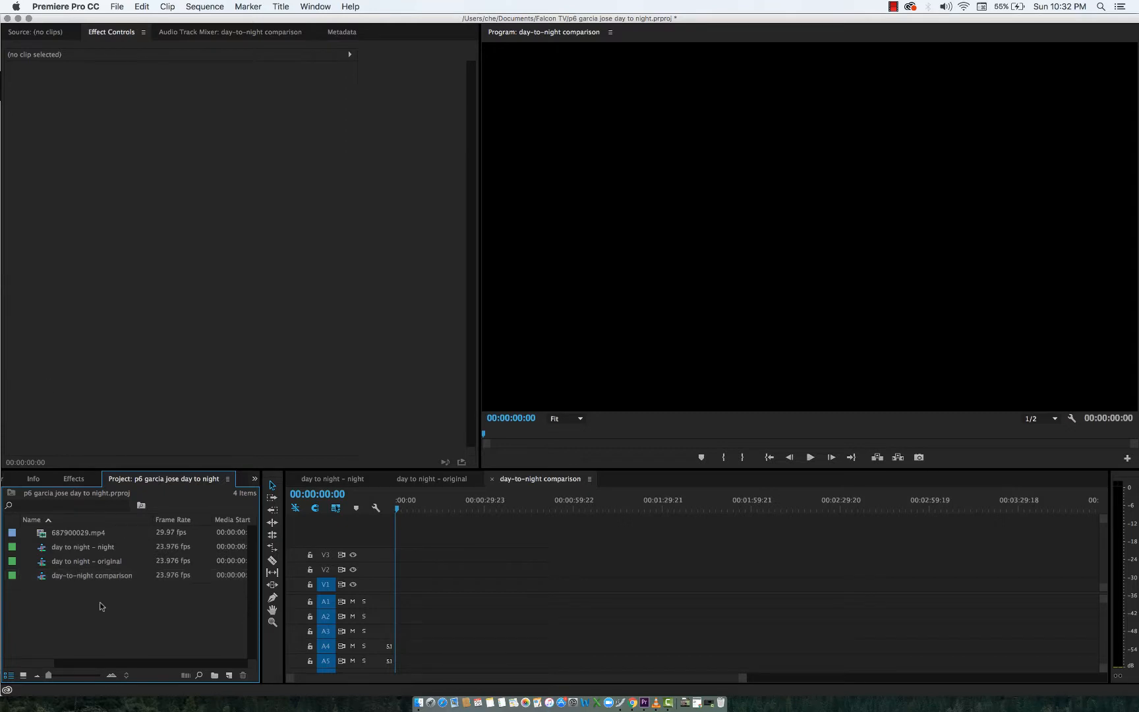
{"action": "double_click", "coordinate": [58, 575]}
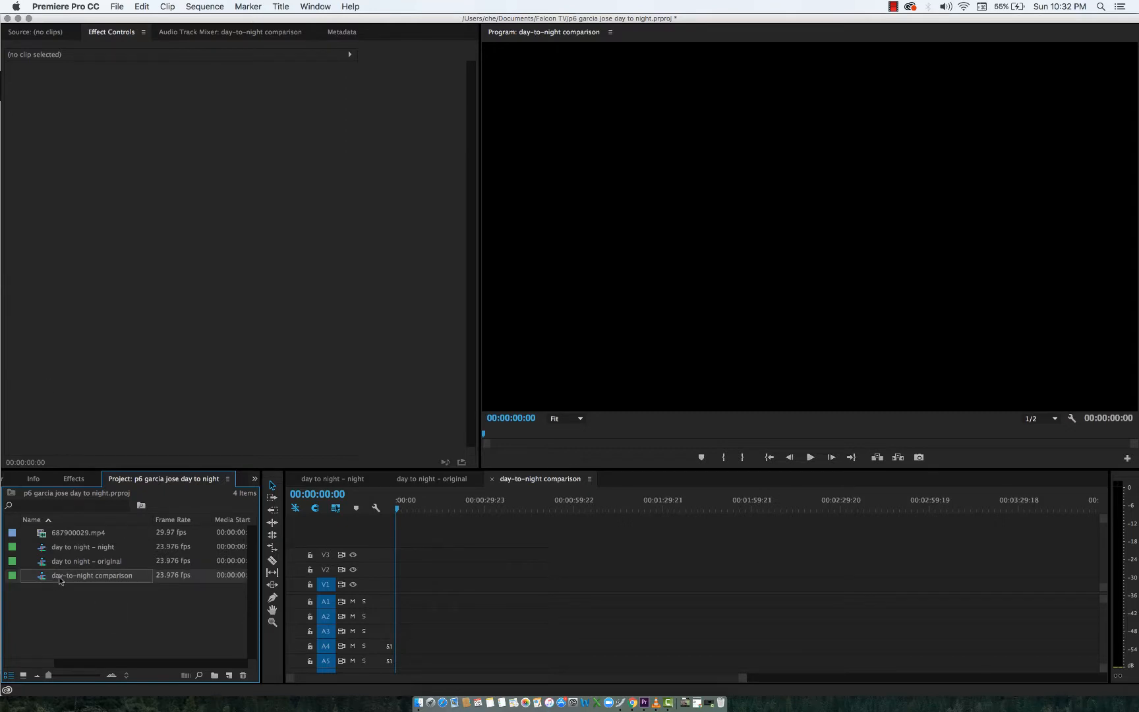
- Nest the night sequence on V1 and the original on V2, then select the original clip
{"action": "left_click", "coordinate": [93, 550]}
{"action": "left_click_drag", "start_coordinate": [72, 552], "coordinate": [394, 582]}
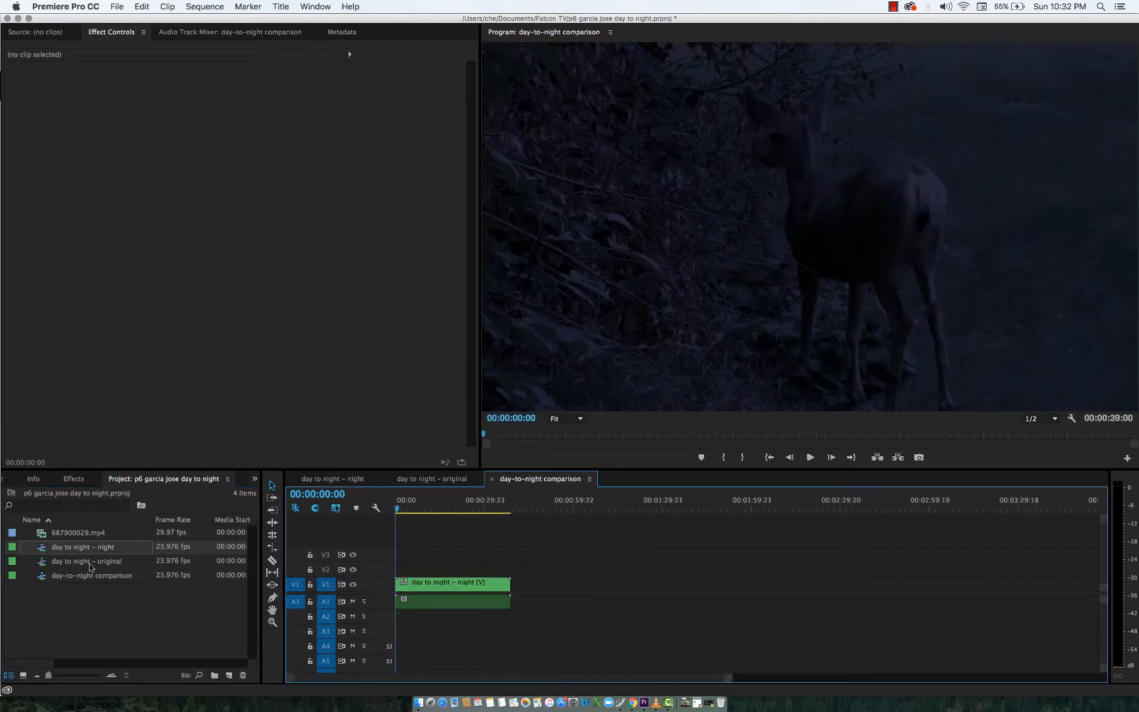
{"action": "left_click_drag", "start_coordinate": [91, 565], "coordinate": [397, 568]}
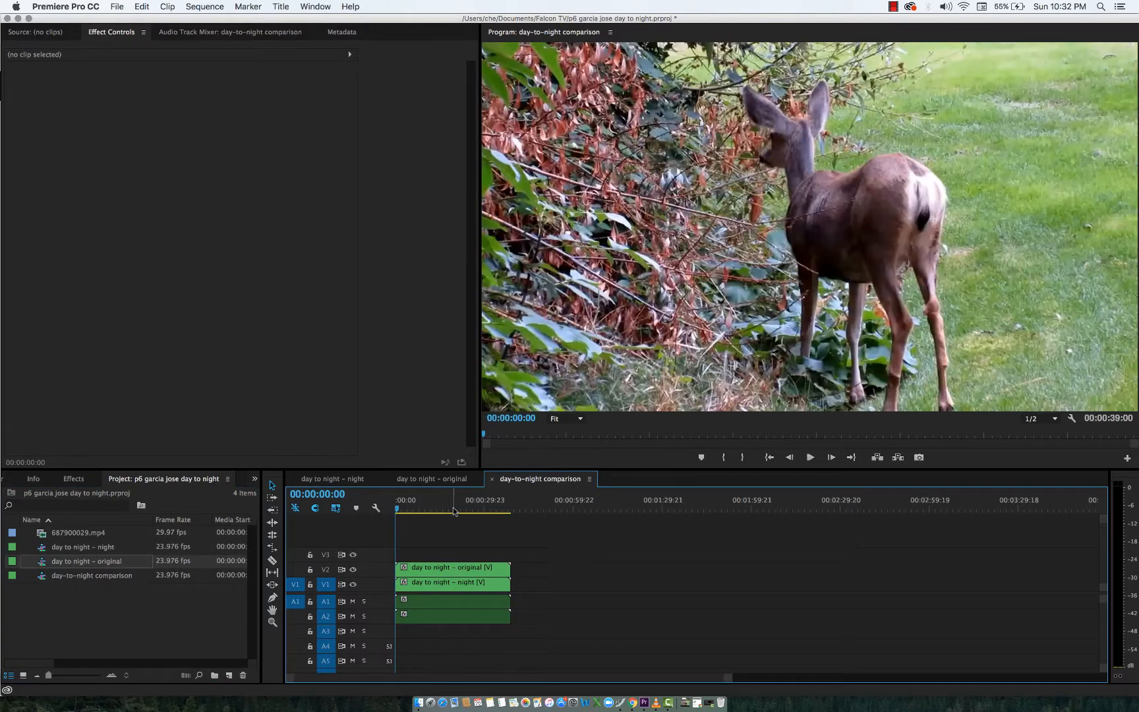
{"action": "left_click_drag", "start_coordinate": [454, 510], "coordinate": [356, 508]}
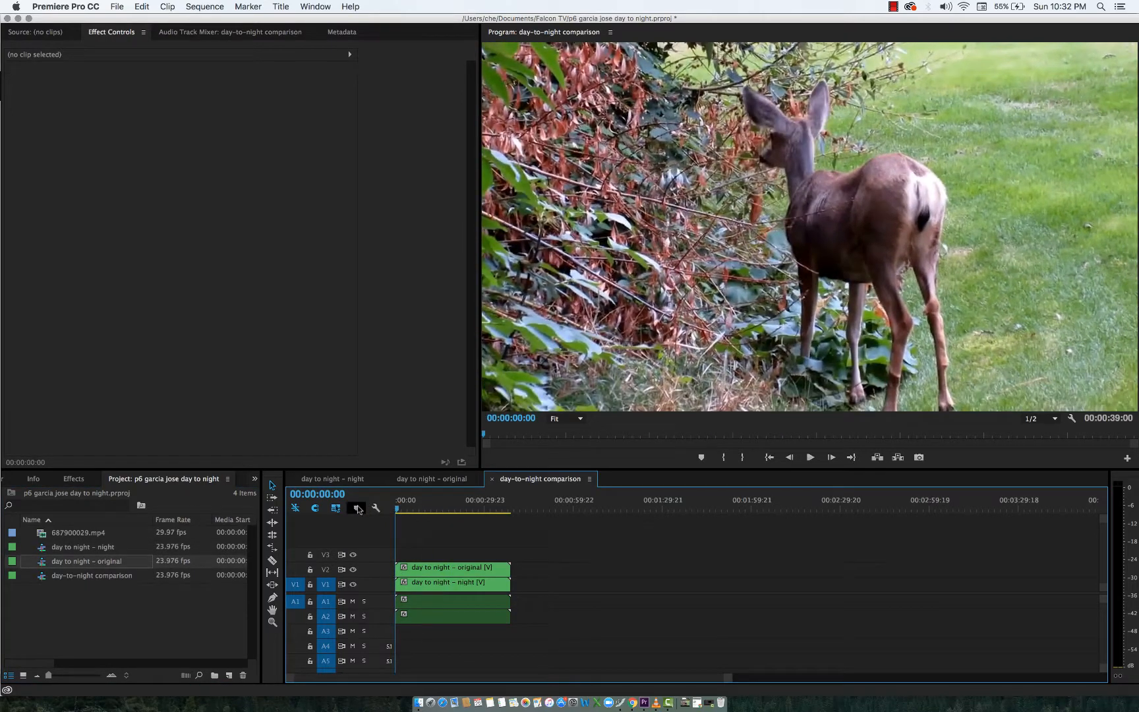
{"action": "left_click", "coordinate": [430, 570]}
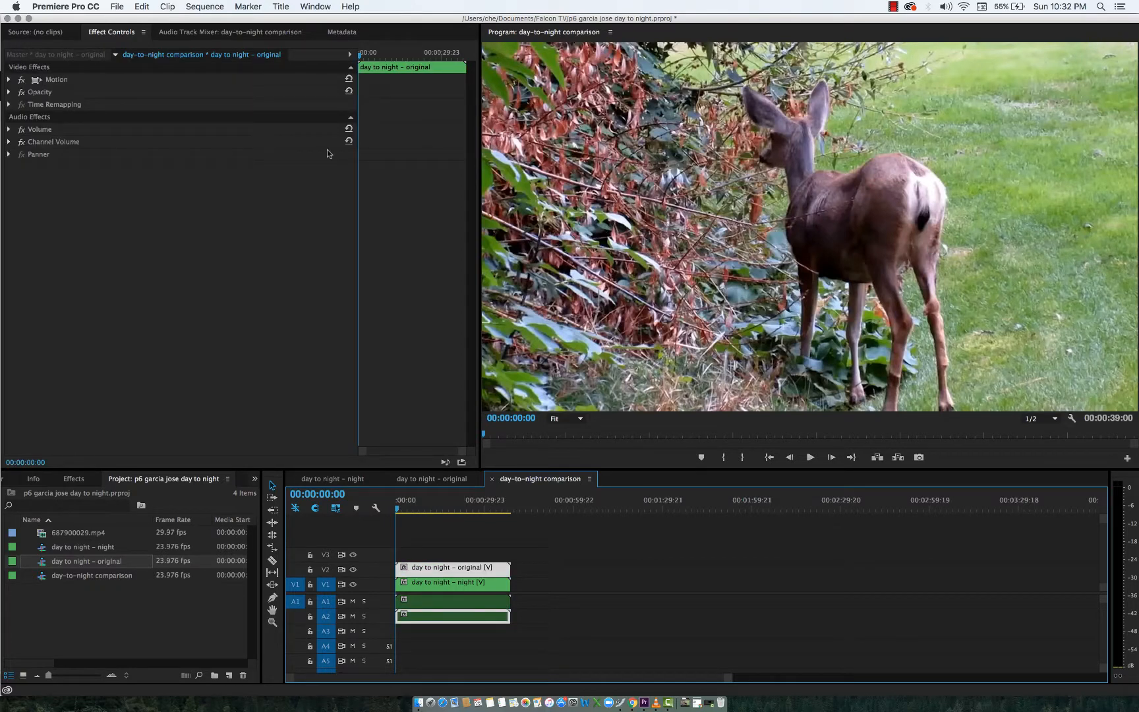
- Scale the original clip to 50 and slide it into the left half of the frame
{"action": "left_click", "coordinate": [9, 92]}
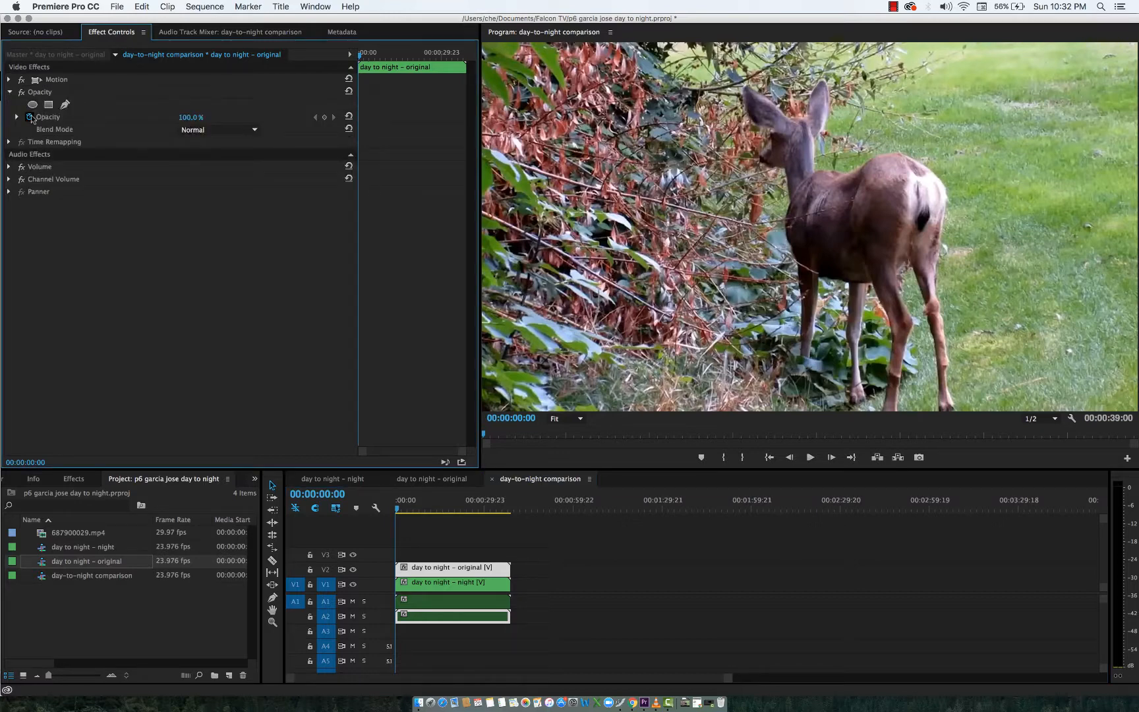
{"action": "left_click", "coordinate": [9, 80]}
{"action": "left_click", "coordinate": [189, 104]}
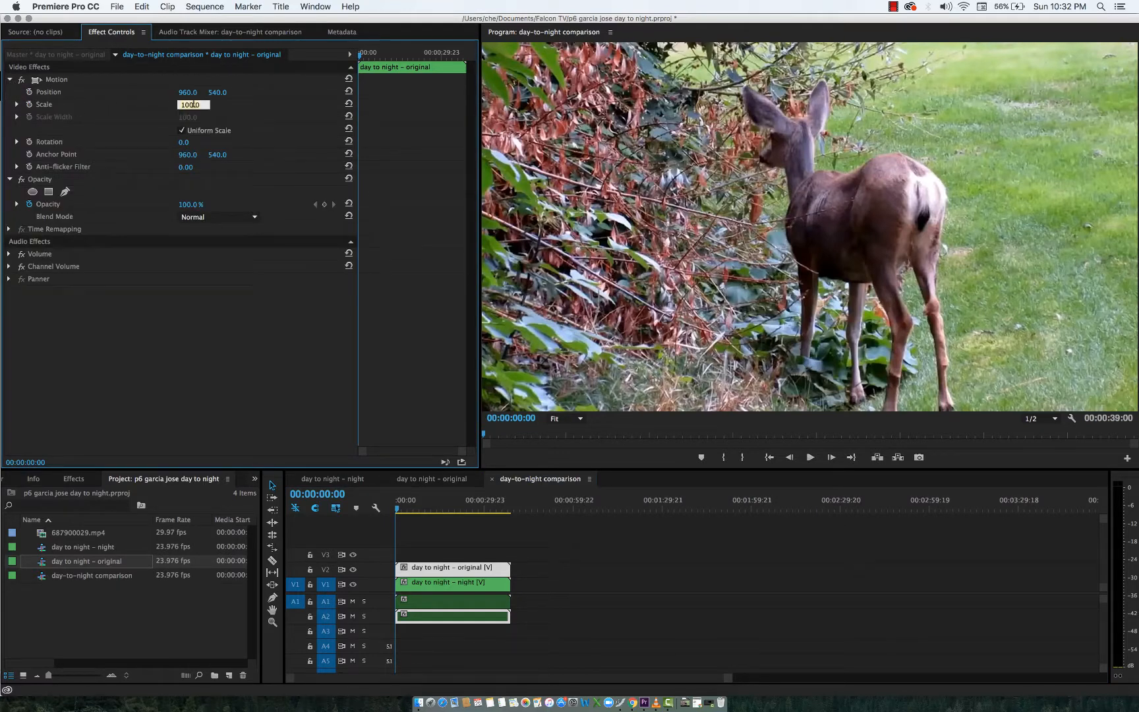
{"action": "type", "text": "50"}
{"action": "key", "text": "Return"}
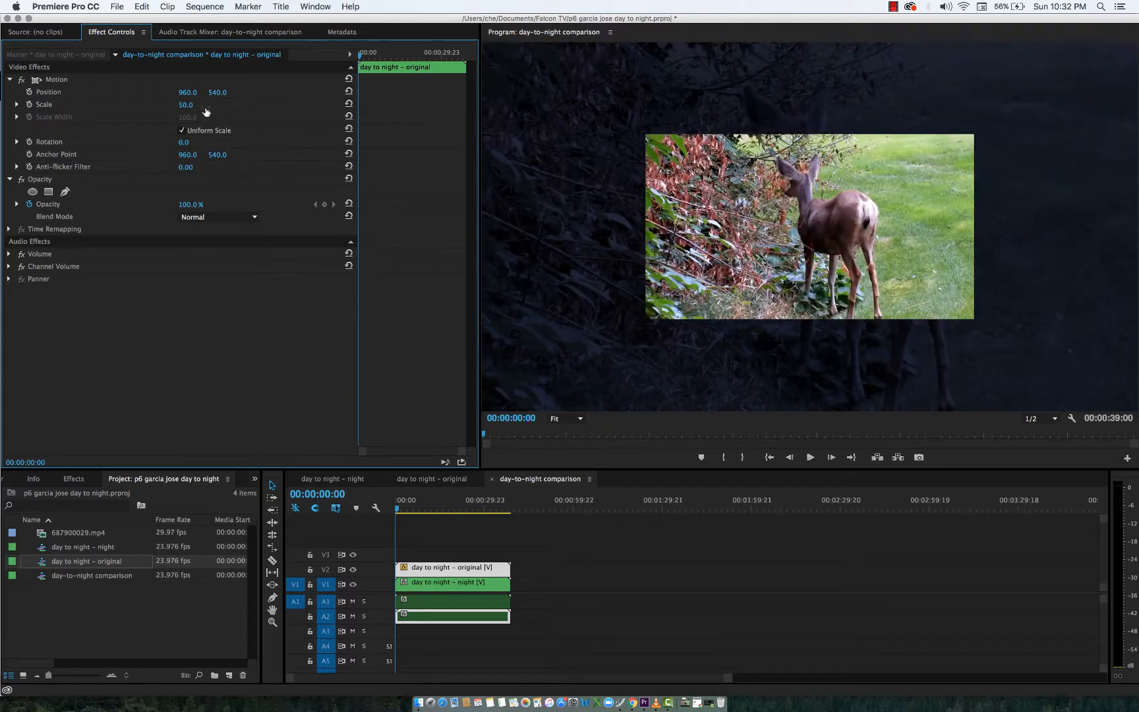
{"action": "left_click_drag", "start_coordinate": [188, 92], "coordinate": [32, 93]}
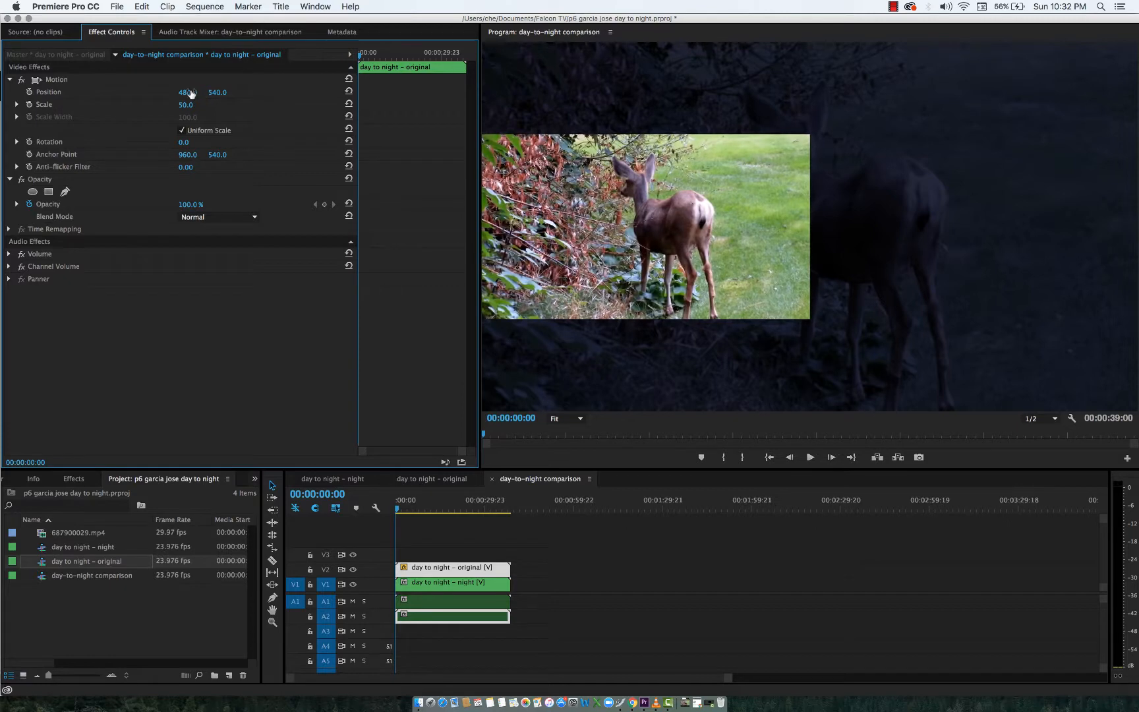
- Scale the night clip to 50 and slide it into the right half, at X 1440
{"action": "left_click", "coordinate": [429, 585]}
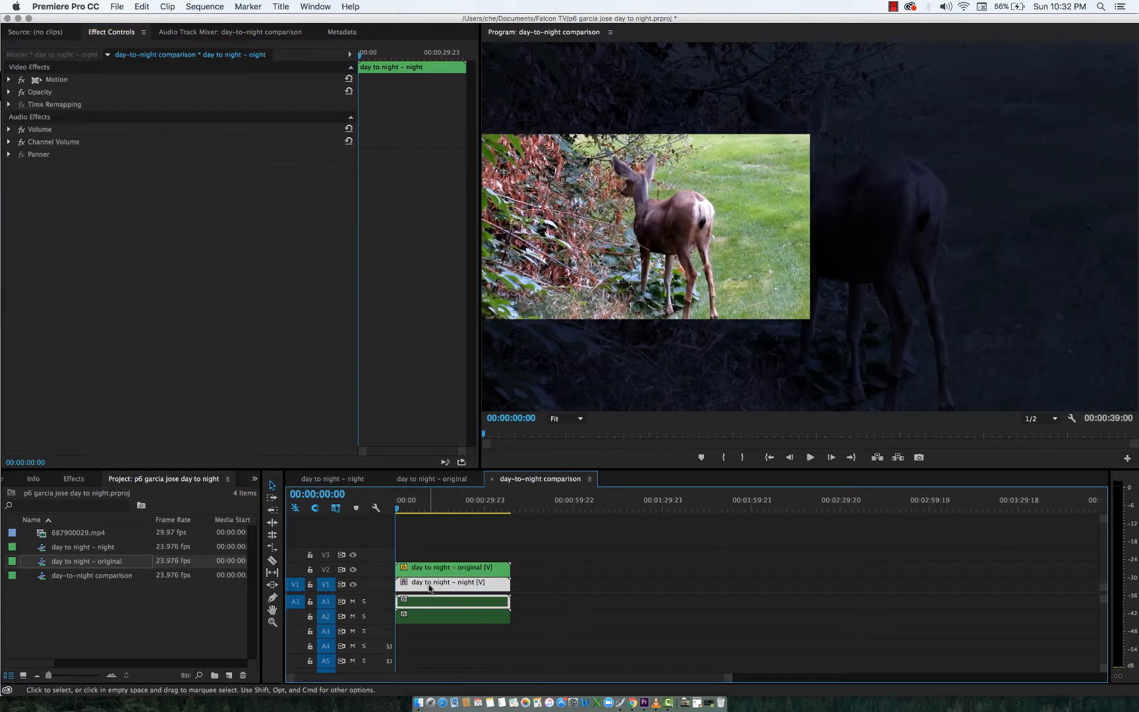
{"action": "left_click", "coordinate": [8, 79]}
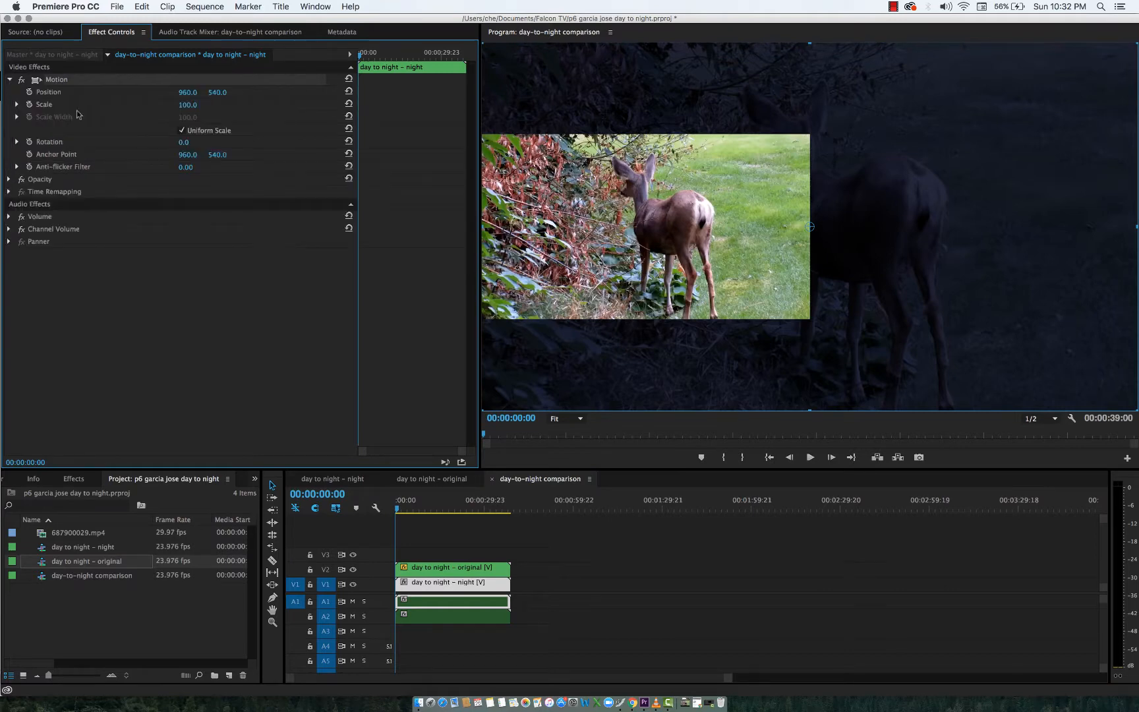
{"action": "left_click", "coordinate": [189, 105]}
{"action": "type", "text": "50"}
{"action": "key", "text": "Return"}
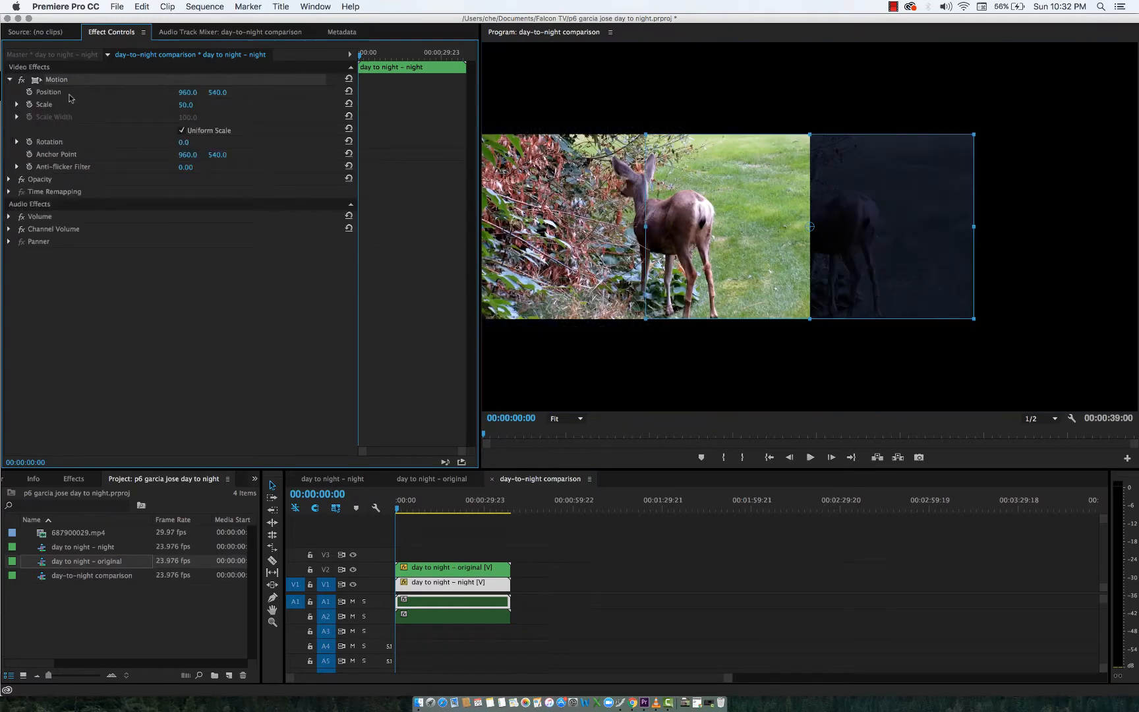
{"action": "left_click_drag", "start_coordinate": [187, 93], "coordinate": [504, 93]}
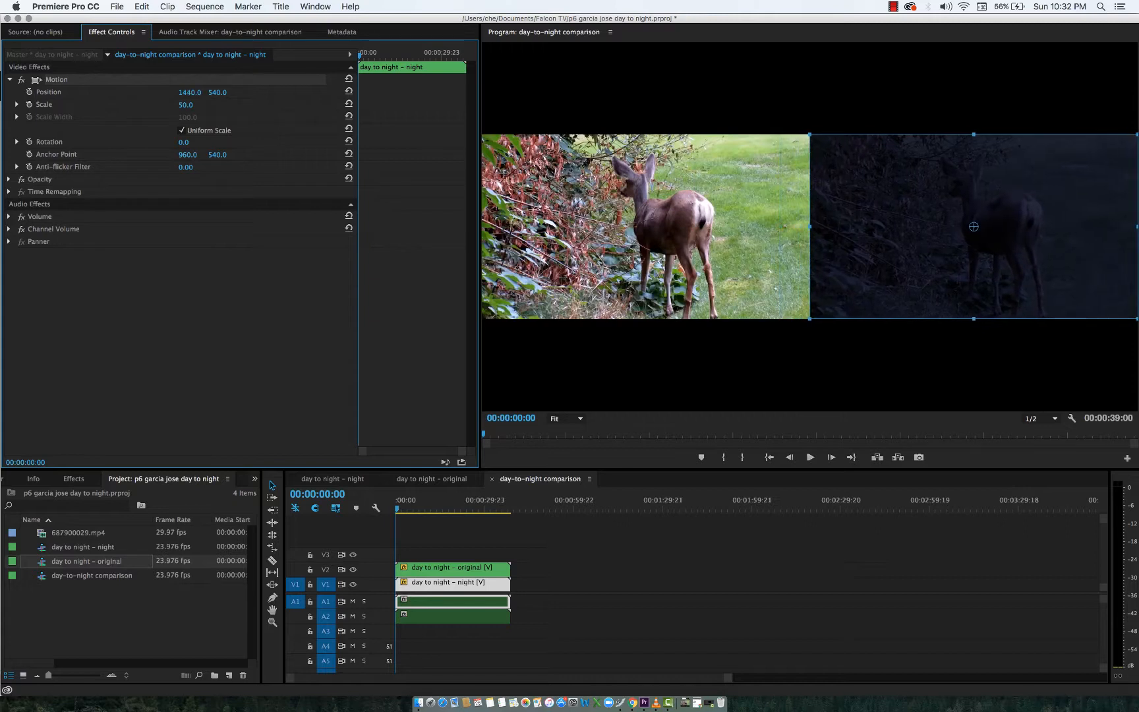
{"action": "left_click", "coordinate": [518, 370]}
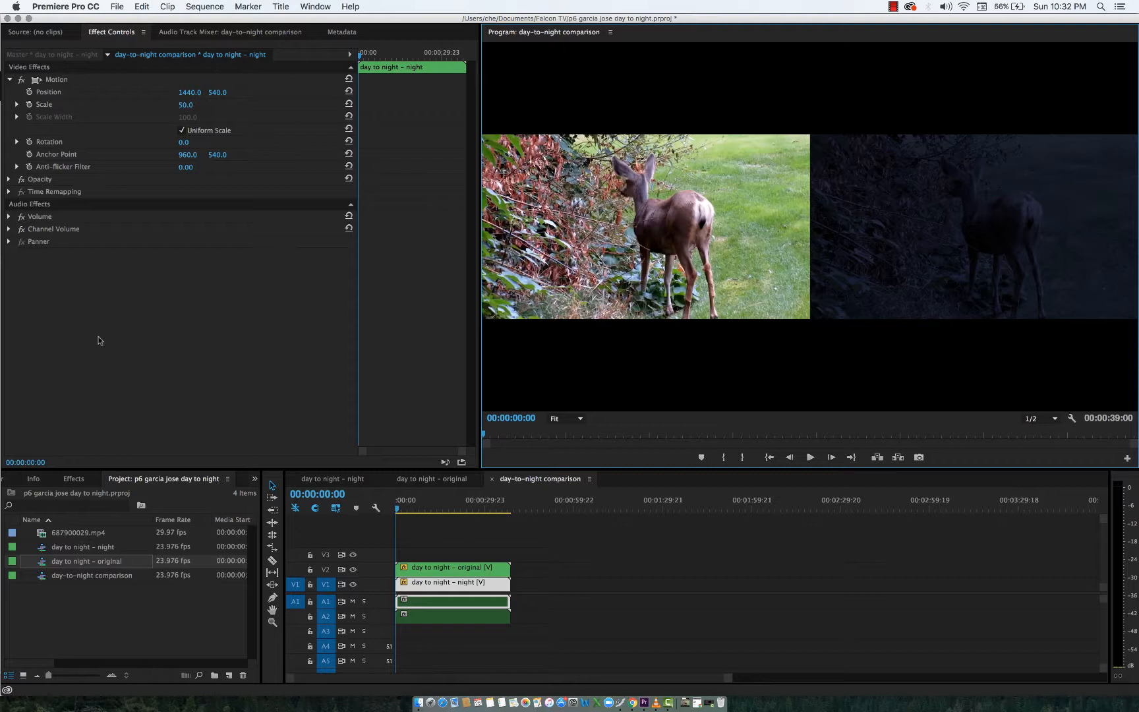
{"action": "left_click", "coordinate": [557, 541]}
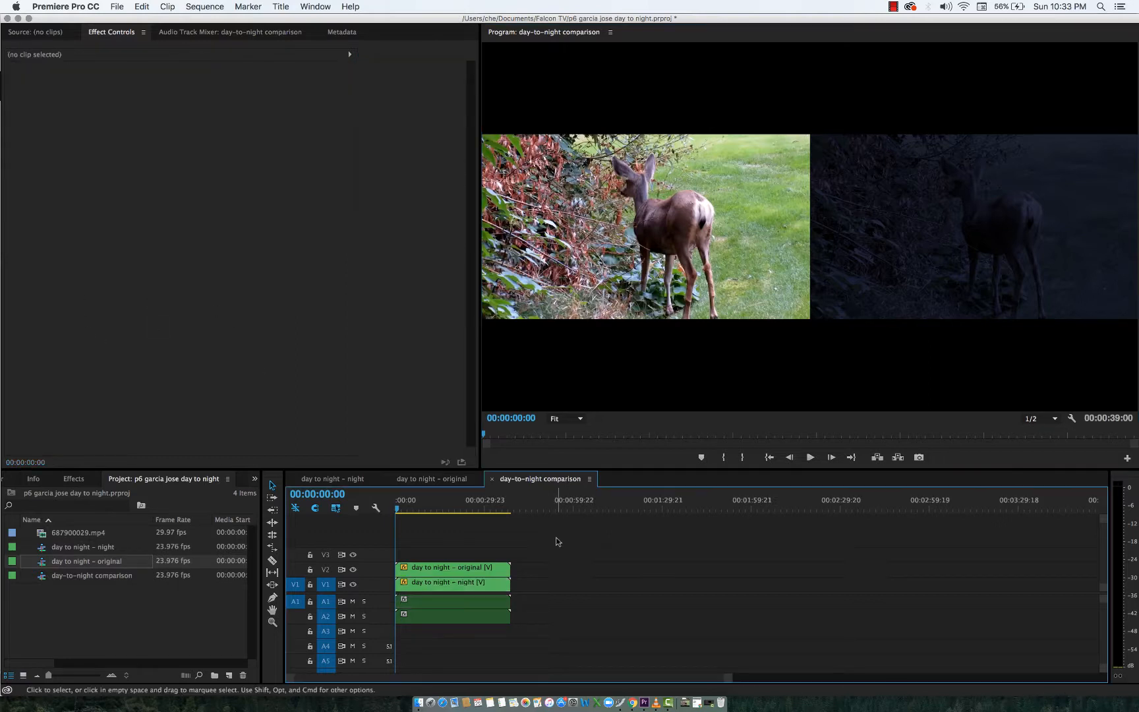
- Create a new default still title named 'night'
{"action": "left_click", "coordinate": [283, 7]}
{"action": "mouse_move", "coordinate": [302, 41]}
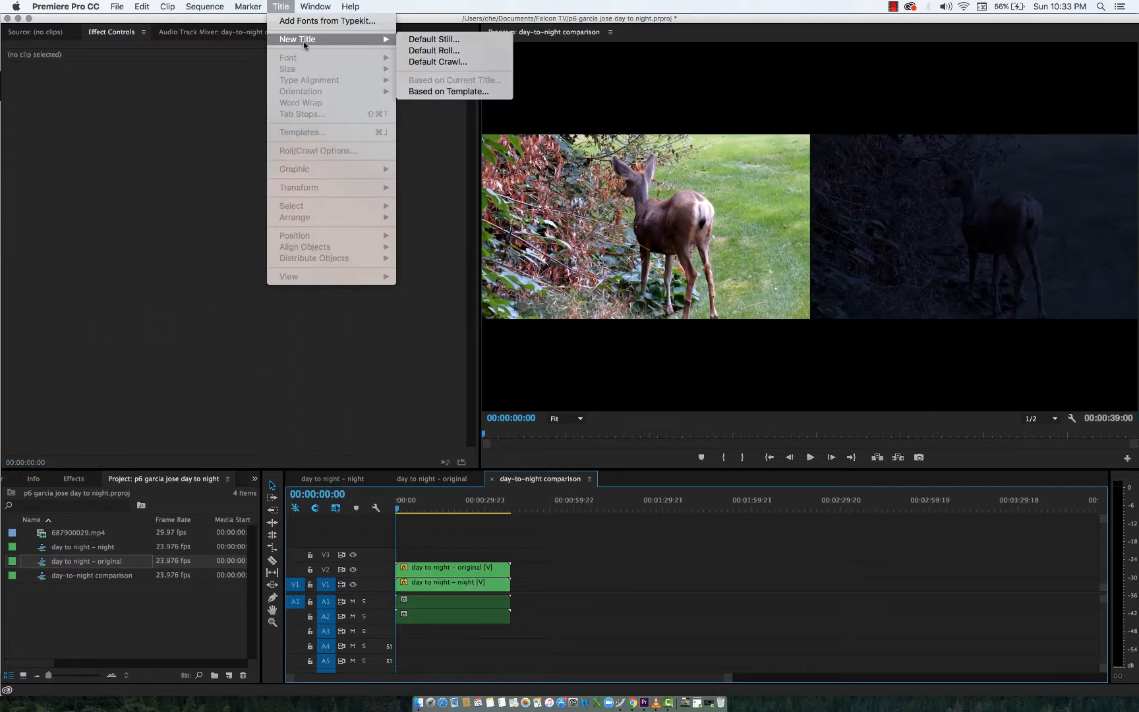
{"action": "left_click", "coordinate": [456, 42]}
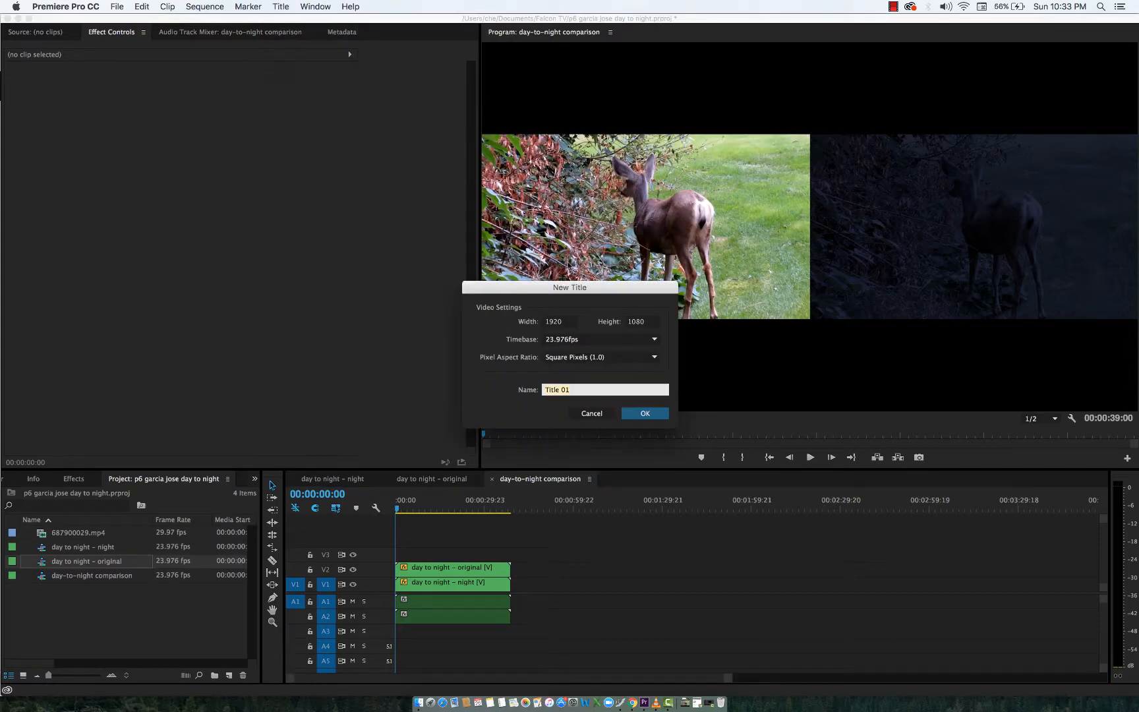
{"action": "type", "text": "night"}
{"action": "key", "text": "Return"}
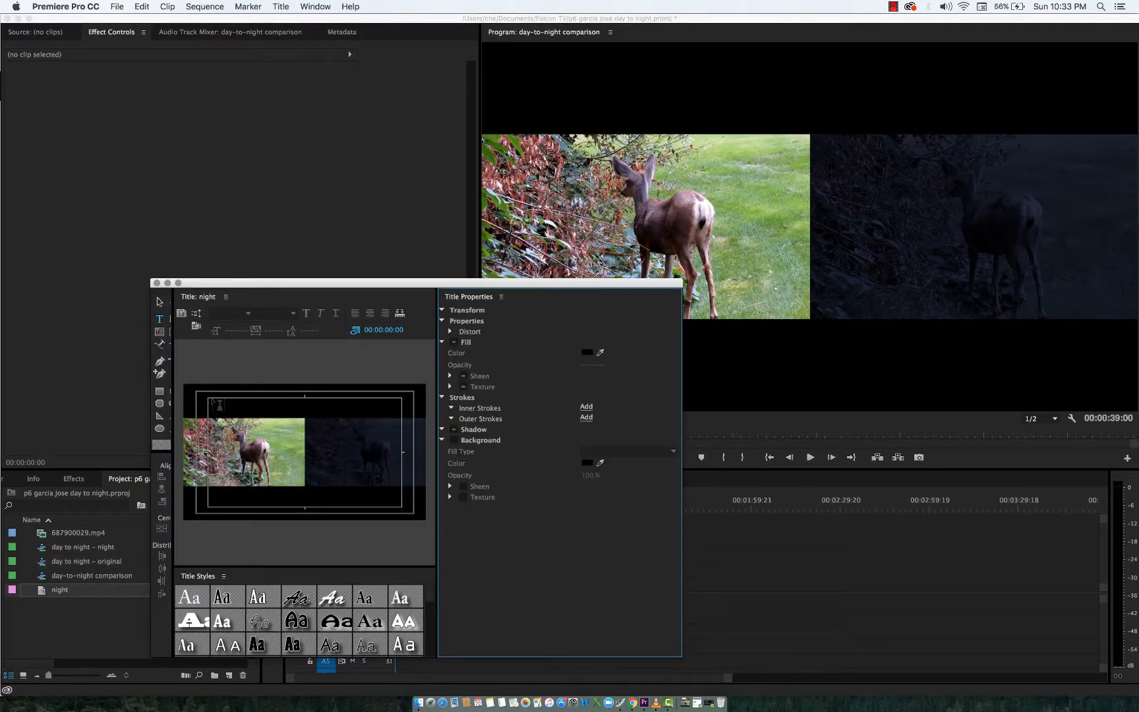
- Type the labels 'ORIGINAL' and 'Day to Night' on the title canvas
{"action": "left_click", "coordinate": [219, 404]}
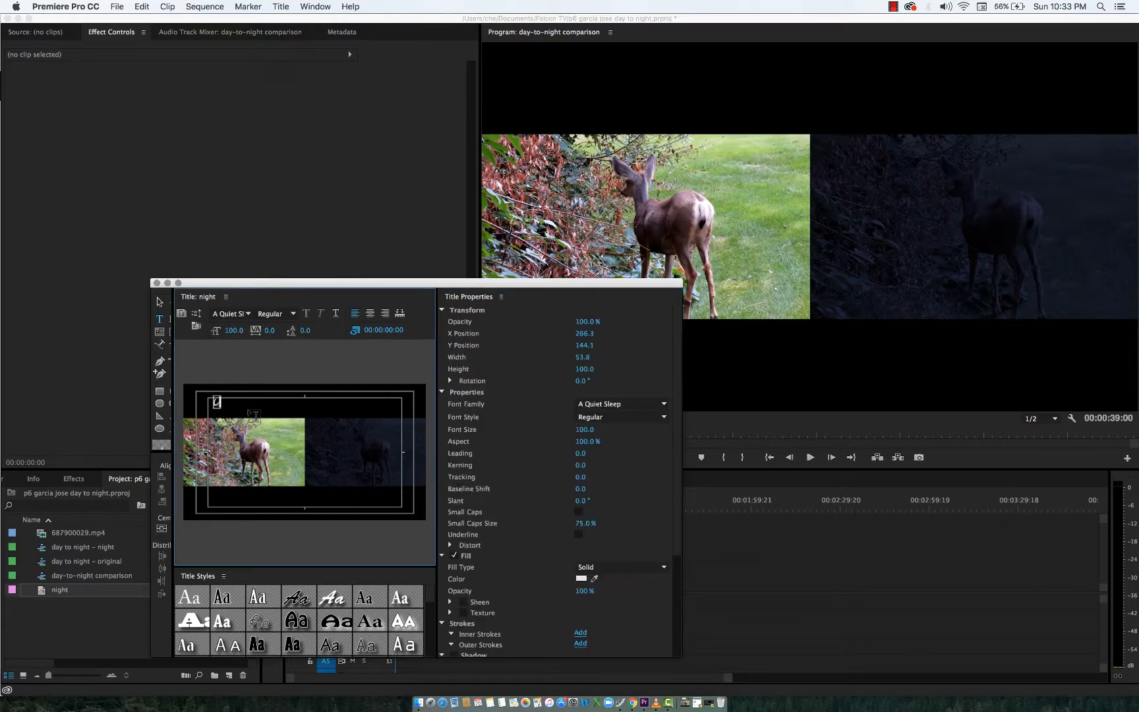
{"action": "type", "text": "ORIGINAL"}
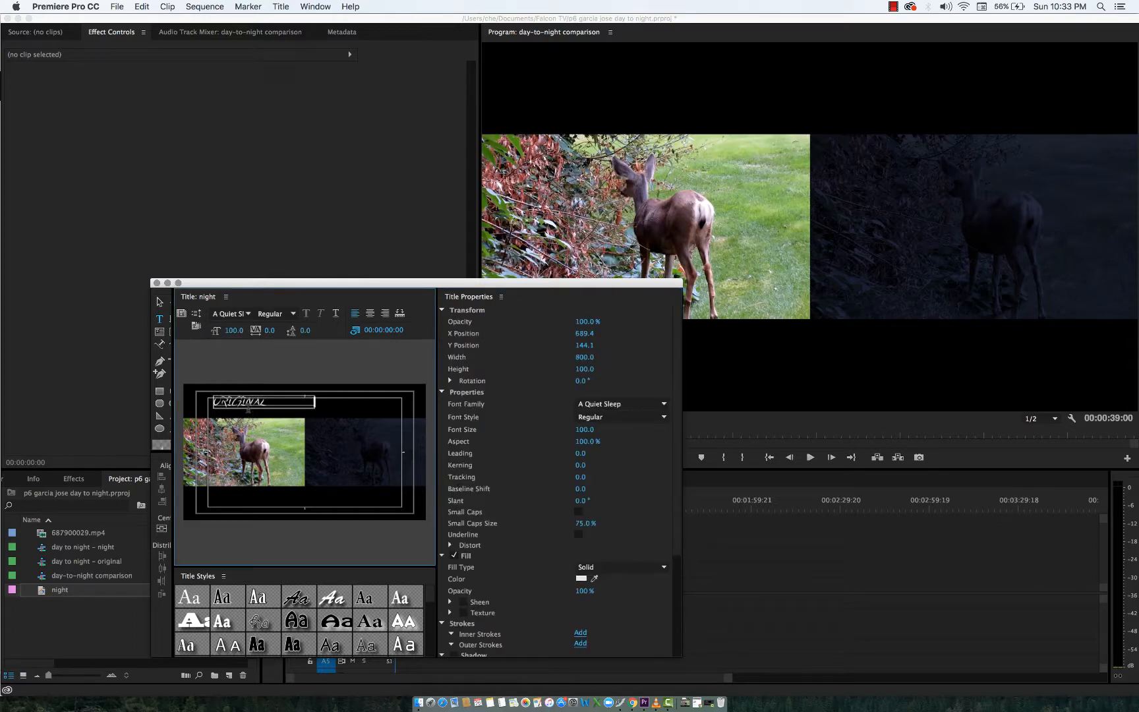
{"action": "key", "text": "Tab"}
{"action": "type", "text": "AD"}
{"action": "type", "text": "Night"}
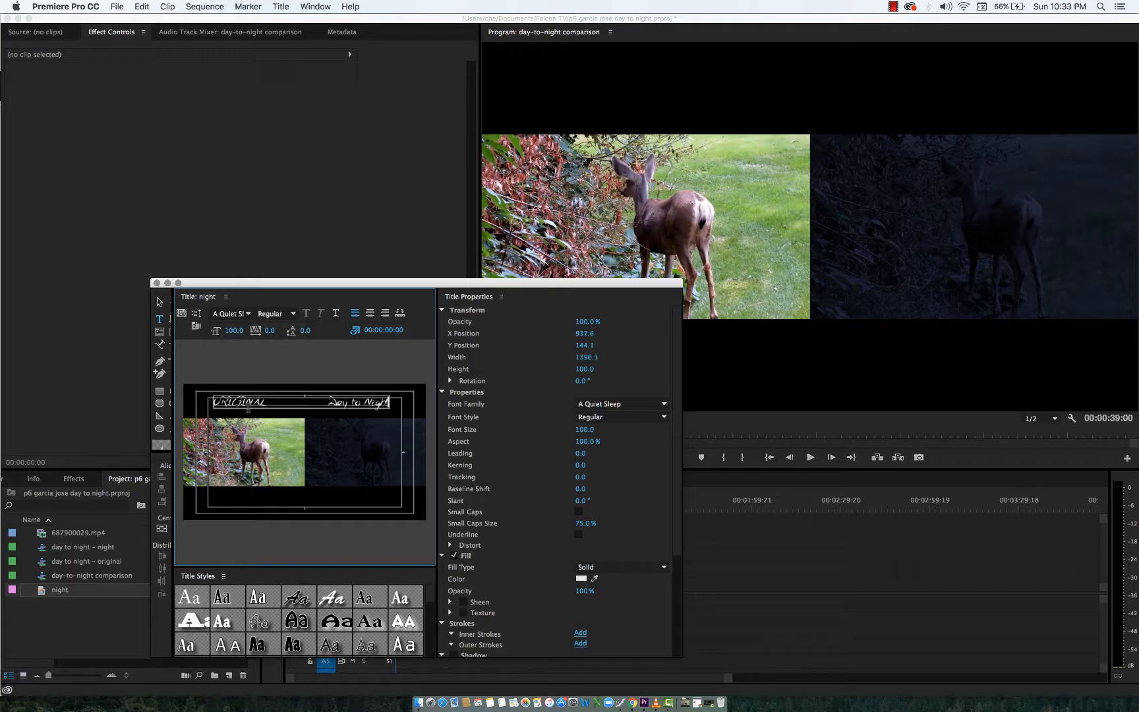
- Set all the title text to Arial at font size 66
{"action": "key", "text": "super+a"}
{"action": "left_click", "coordinate": [235, 314]}
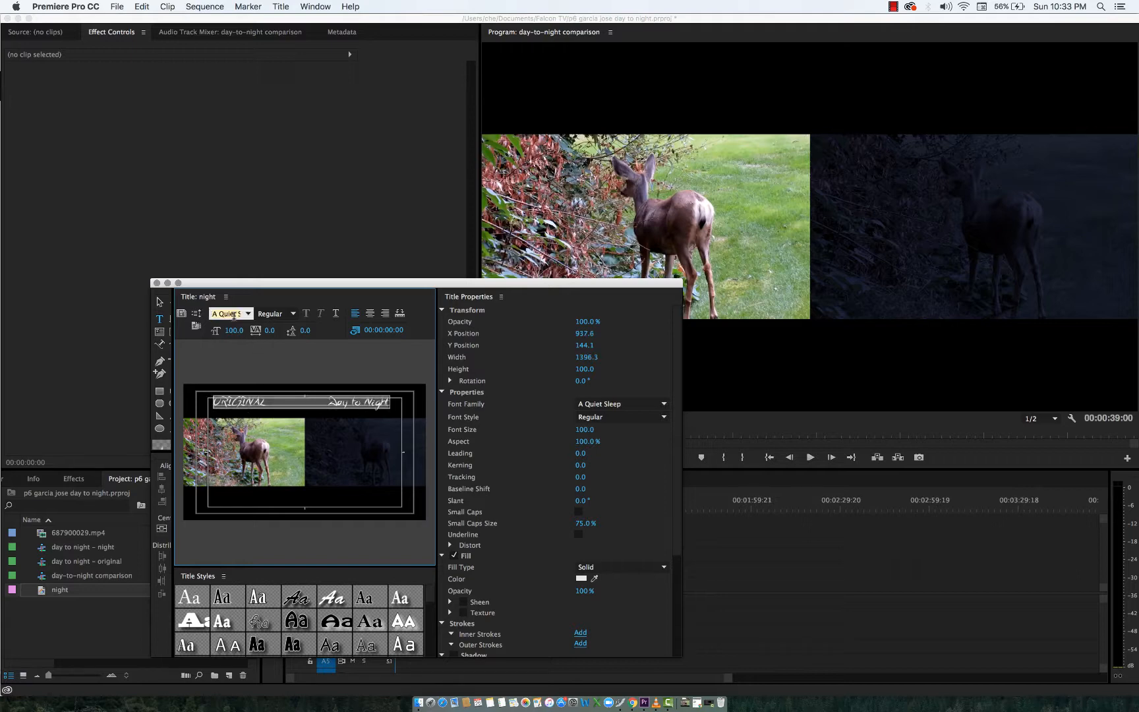
{"action": "type", "text": "Arial"}
{"action": "key", "text": "Return"}
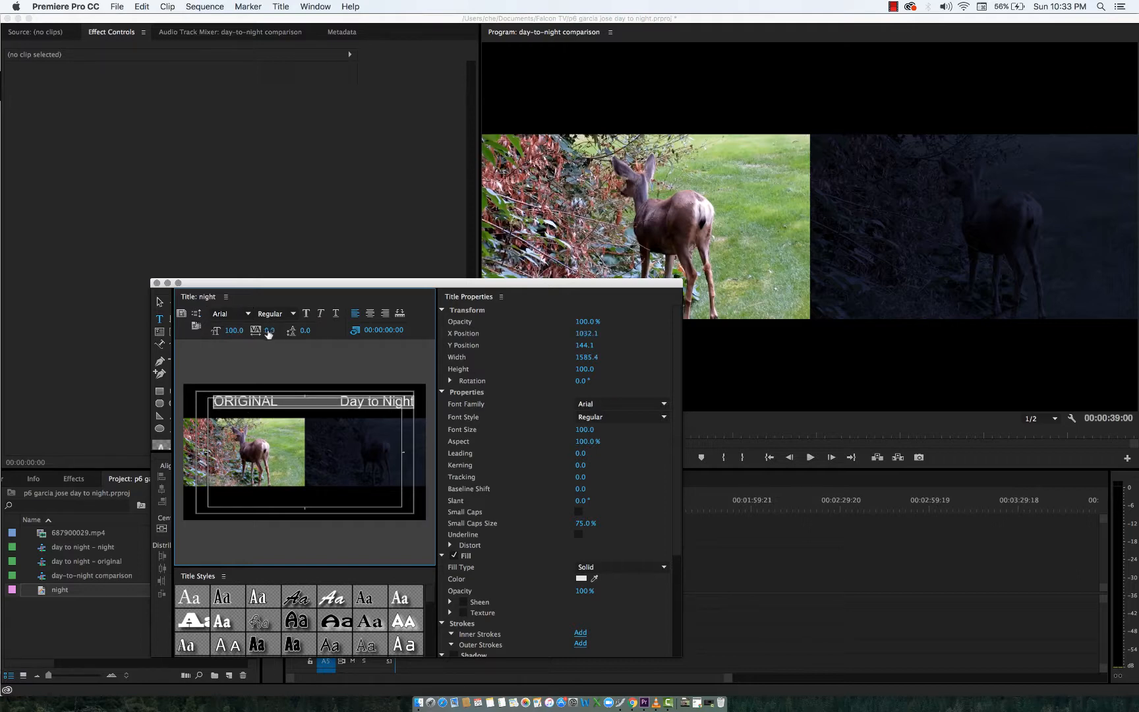
{"action": "left_click", "coordinate": [234, 330]}
{"action": "type", "text": "80"}
{"action": "key", "text": "Return"}
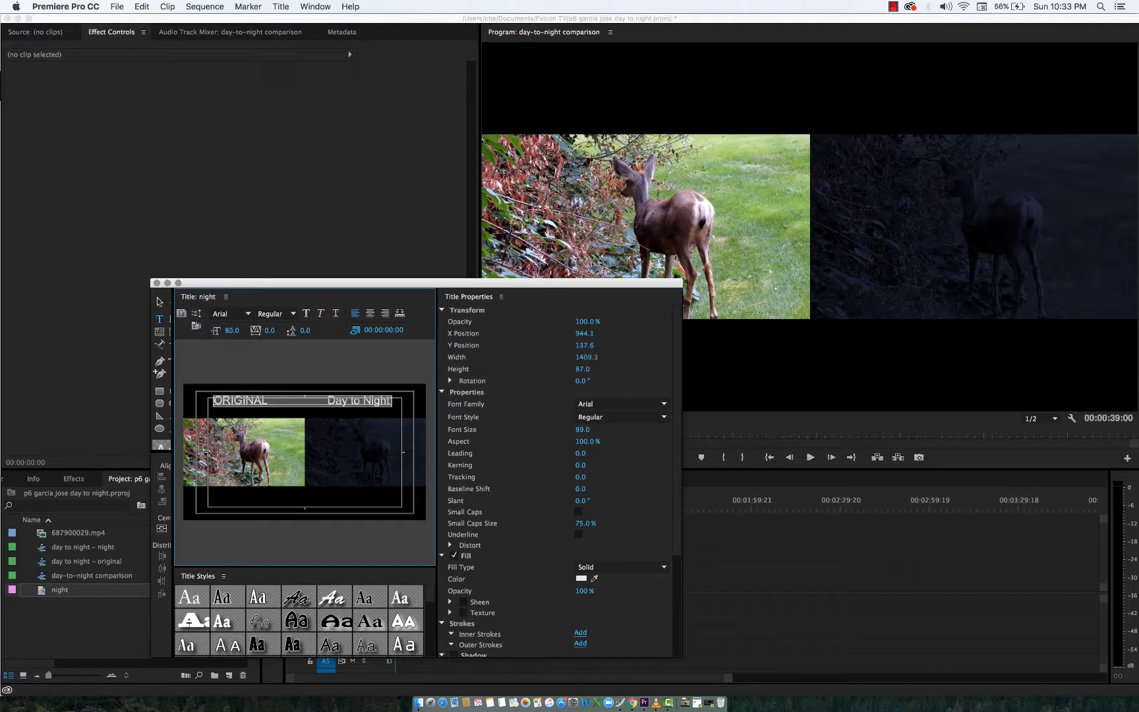
{"action": "left_click_drag", "start_coordinate": [232, 330], "coordinate": [223, 330]}
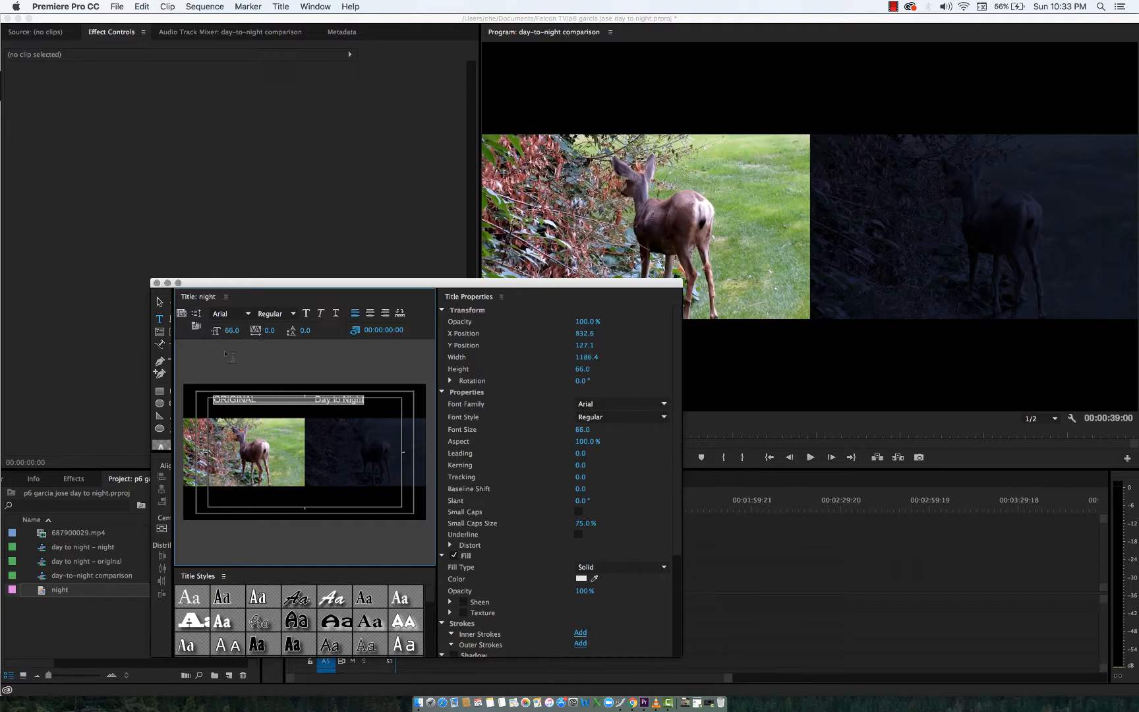
- Lower the title text toward the clips and close the Titler
{"action": "key", "text": "v"}
{"action": "left_click_drag", "start_coordinate": [241, 410], "coordinate": [236, 420]}
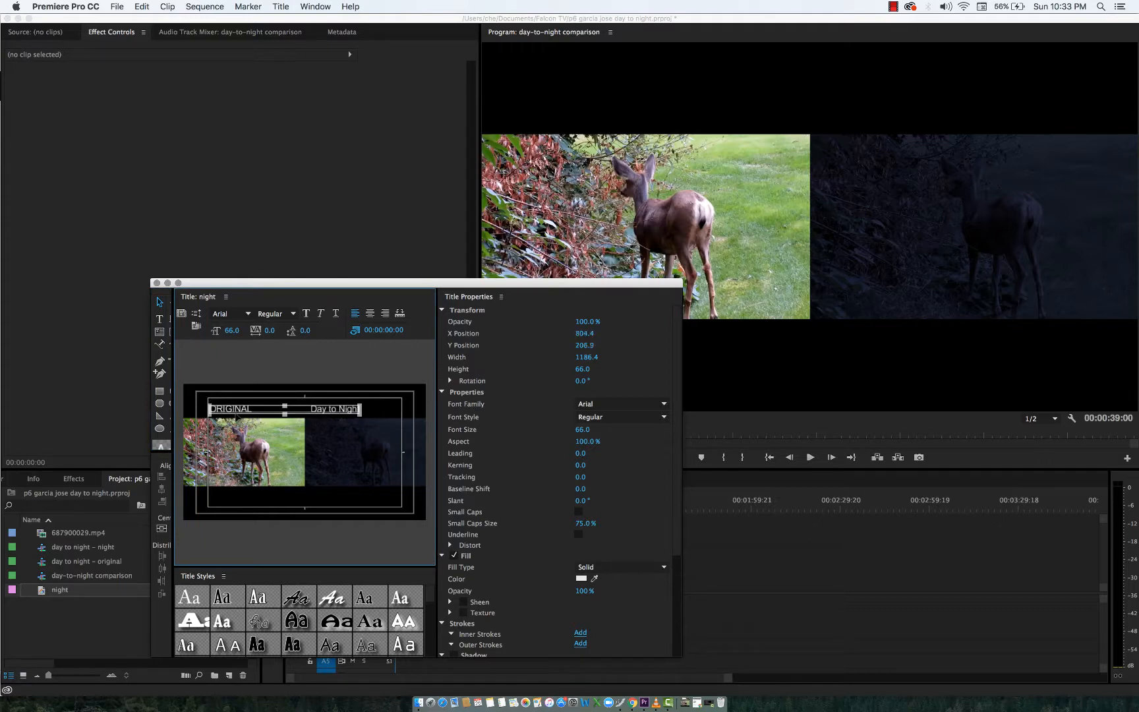
{"action": "left_click", "coordinate": [157, 283]}
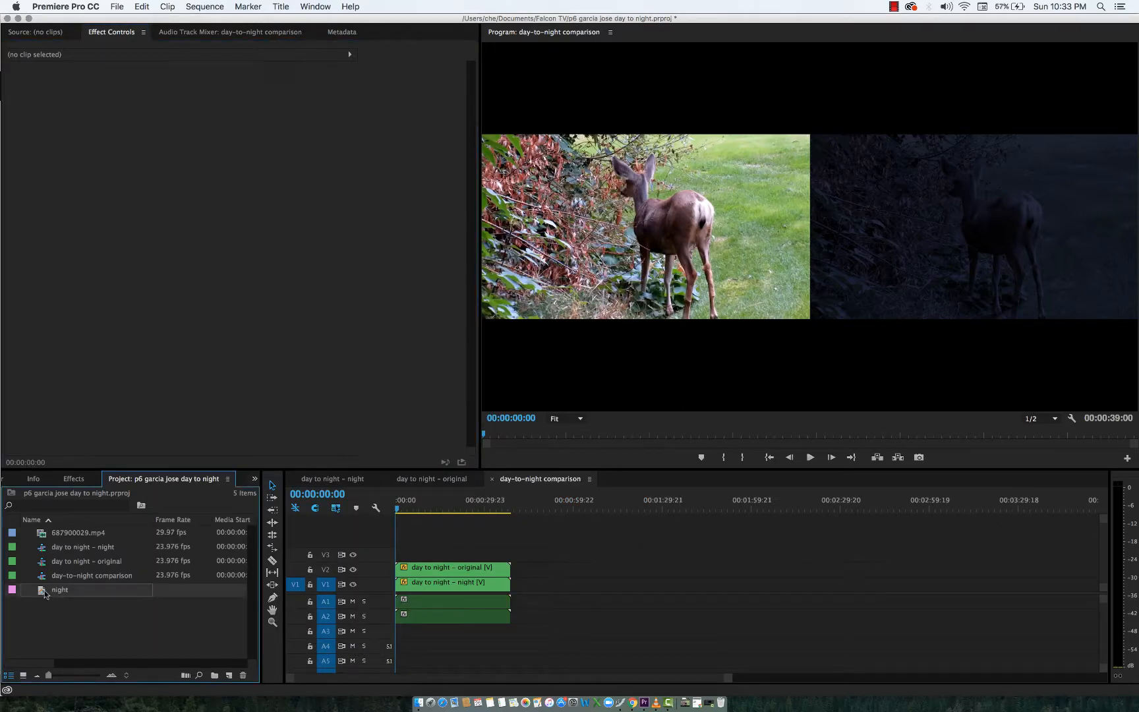
- Place the night title on track V3, keeping both clips at full length
{"action": "left_click_drag", "start_coordinate": [40, 591], "coordinate": [403, 555]}
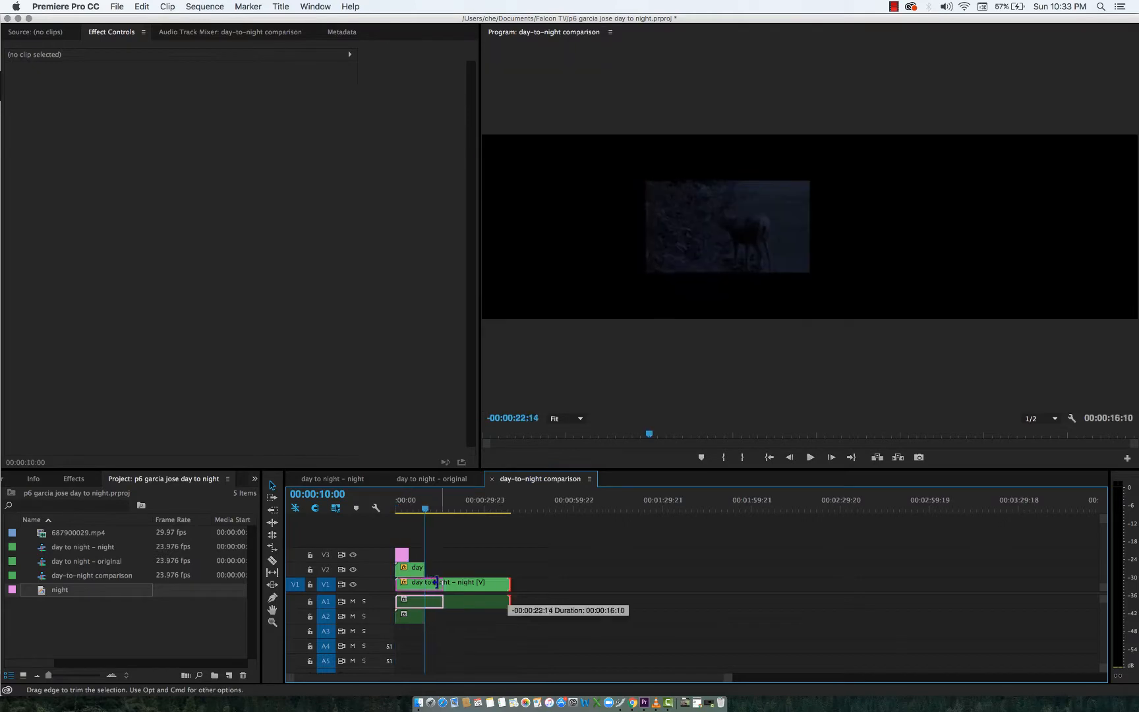
{"action": "left_click_drag", "start_coordinate": [438, 582], "coordinate": [425, 583]}
{"action": "key", "text": "super+z"}
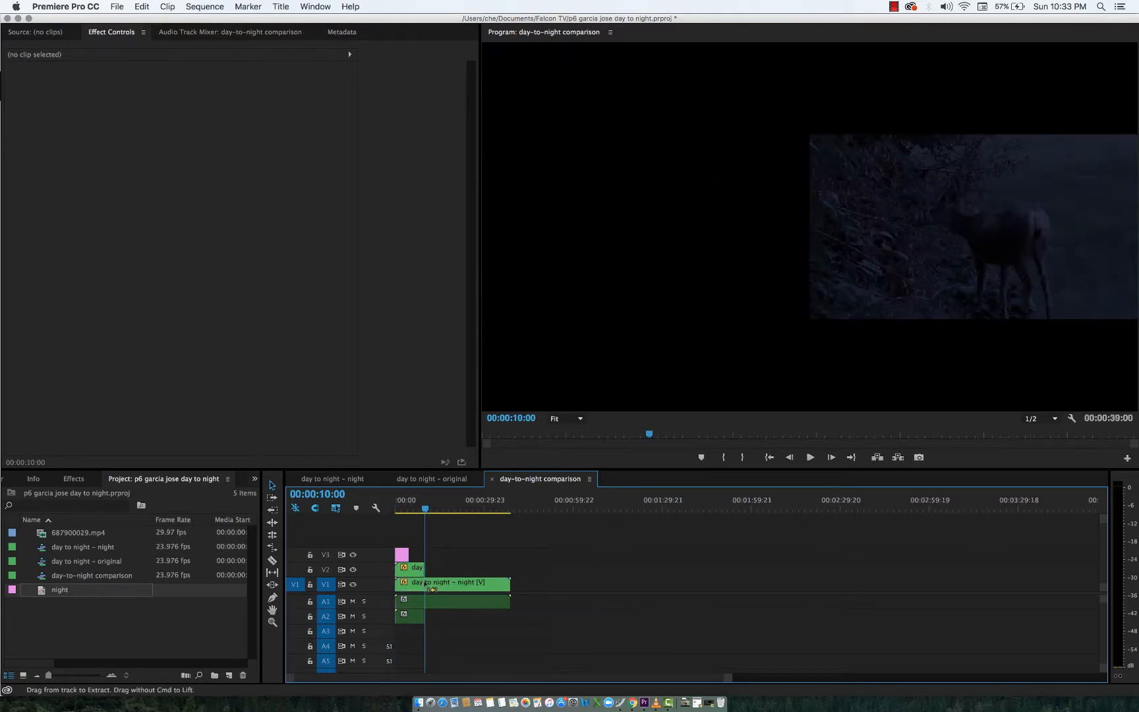
{"action": "key", "text": "super+z"}
- Trim the original and night clips to end at 15:00
{"action": "left_click", "coordinate": [329, 496]}
{"action": "type", "text": "1"}
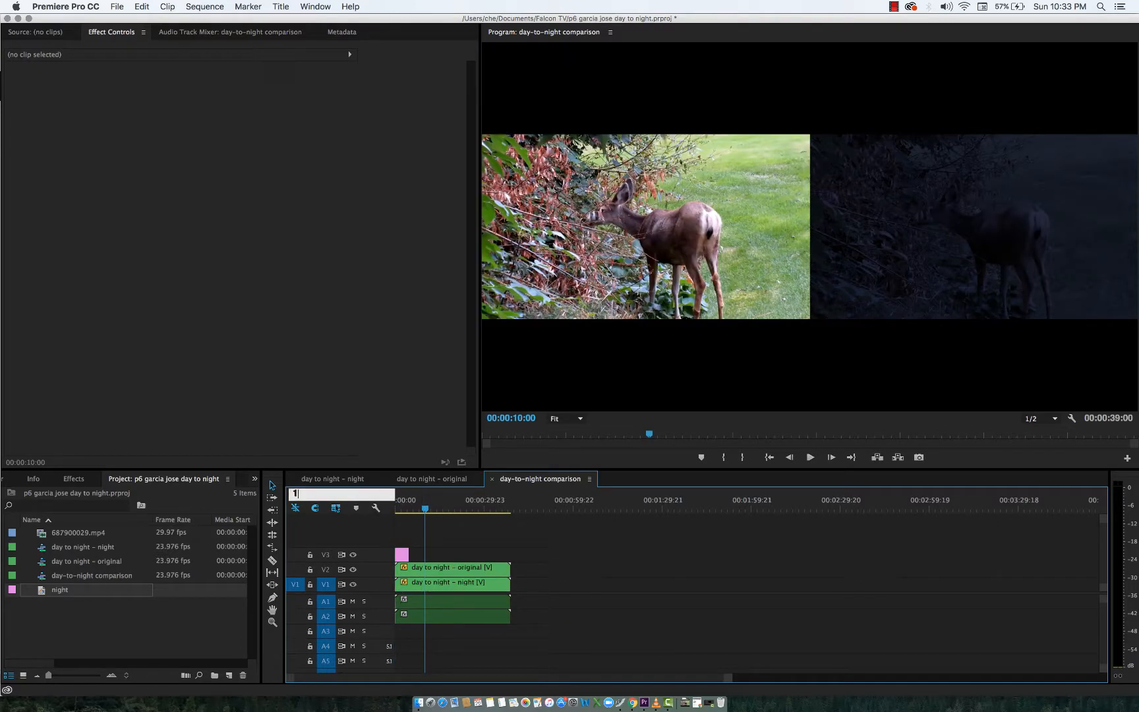
{"action": "type", "text": "5.00"}
{"action": "key", "text": "Return"}
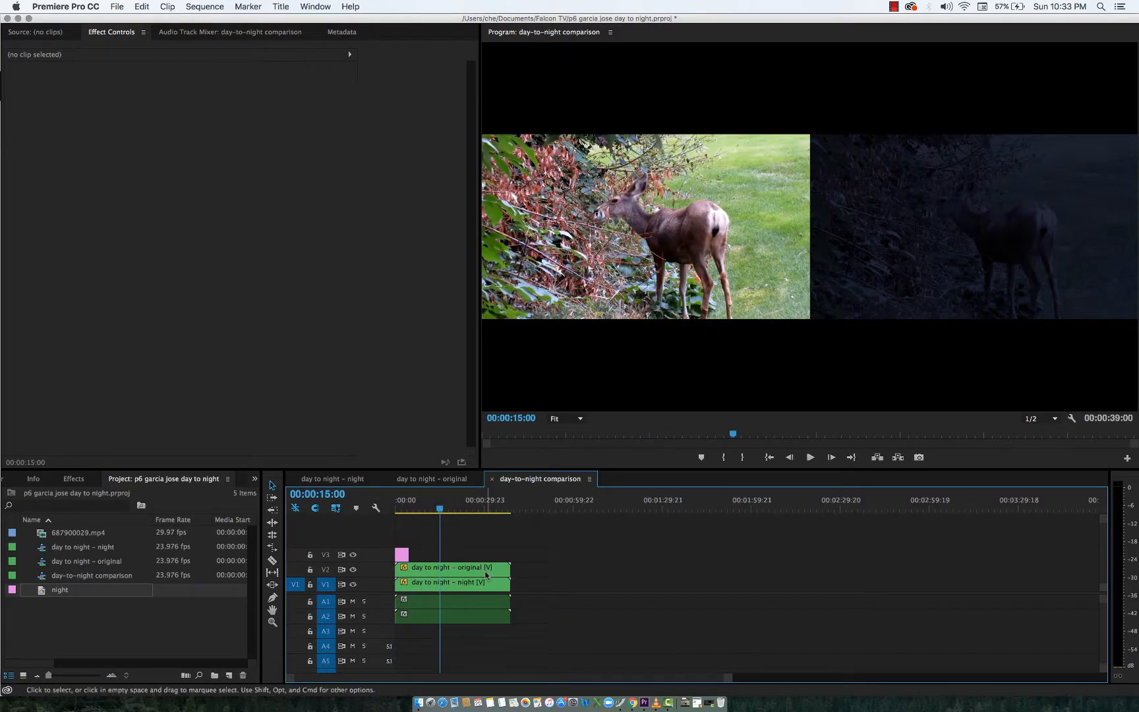
{"action": "left_click_drag", "start_coordinate": [506, 569], "coordinate": [440, 569]}
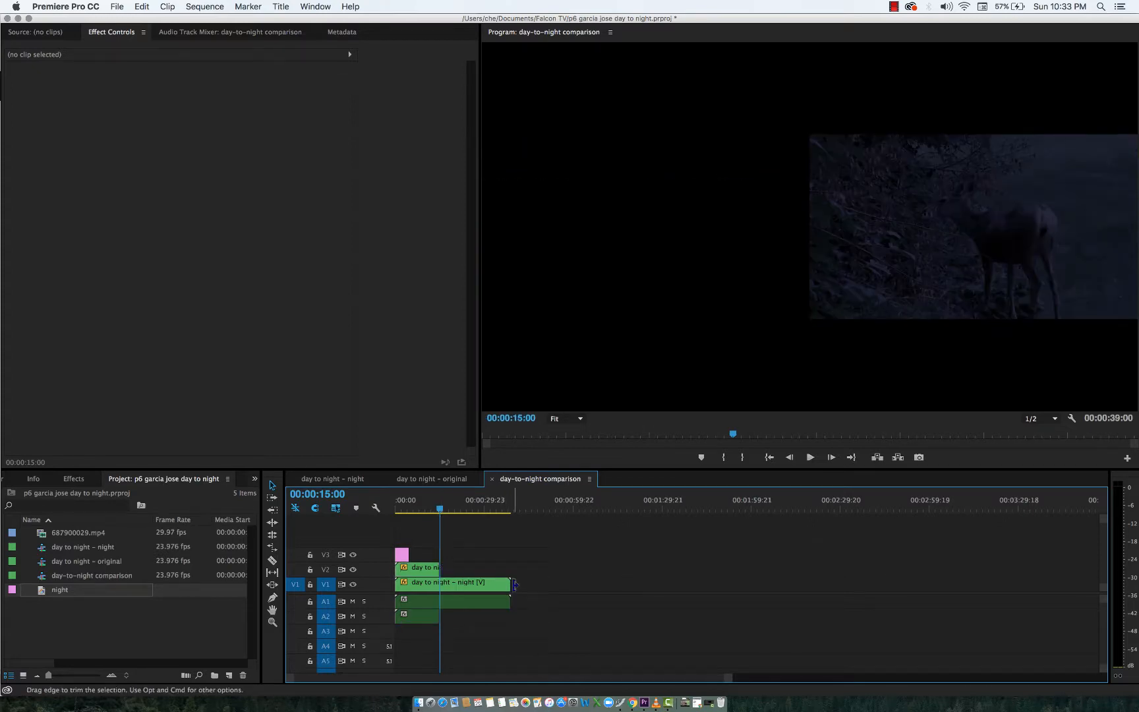
{"action": "left_click_drag", "start_coordinate": [505, 584], "coordinate": [440, 554]}
- Play back, extend the night title to 15:00, and move the full night clip to start at 15:00
{"action": "key", "text": "Home"}
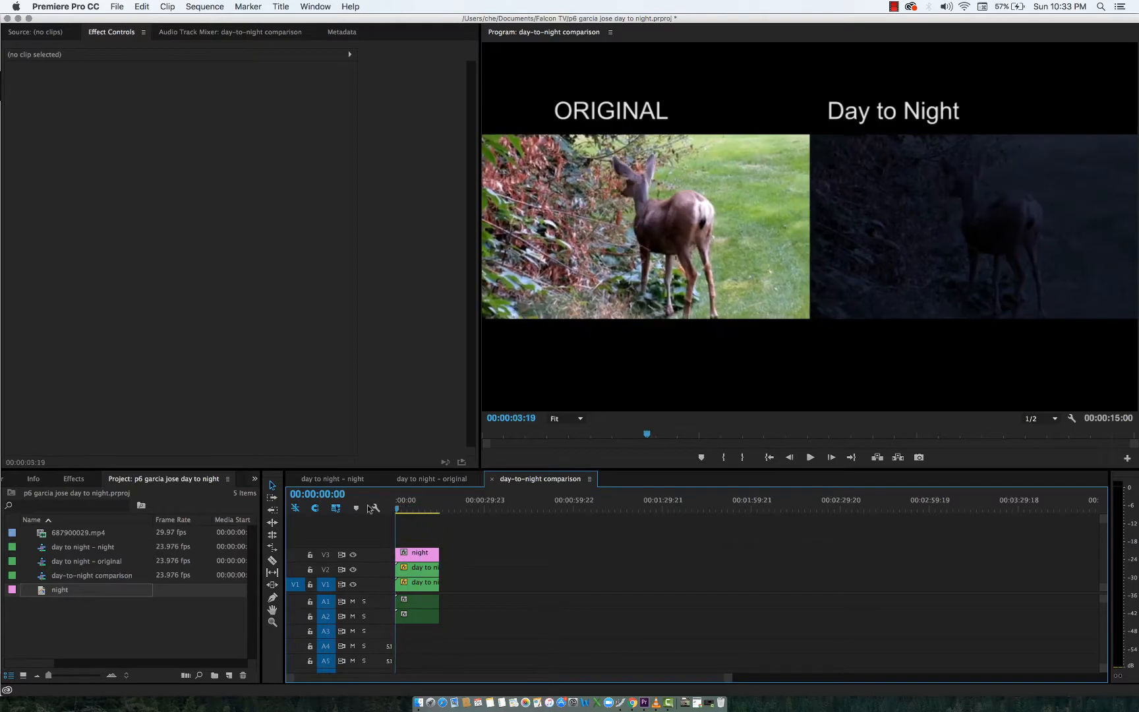
{"action": "key", "text": "space"}
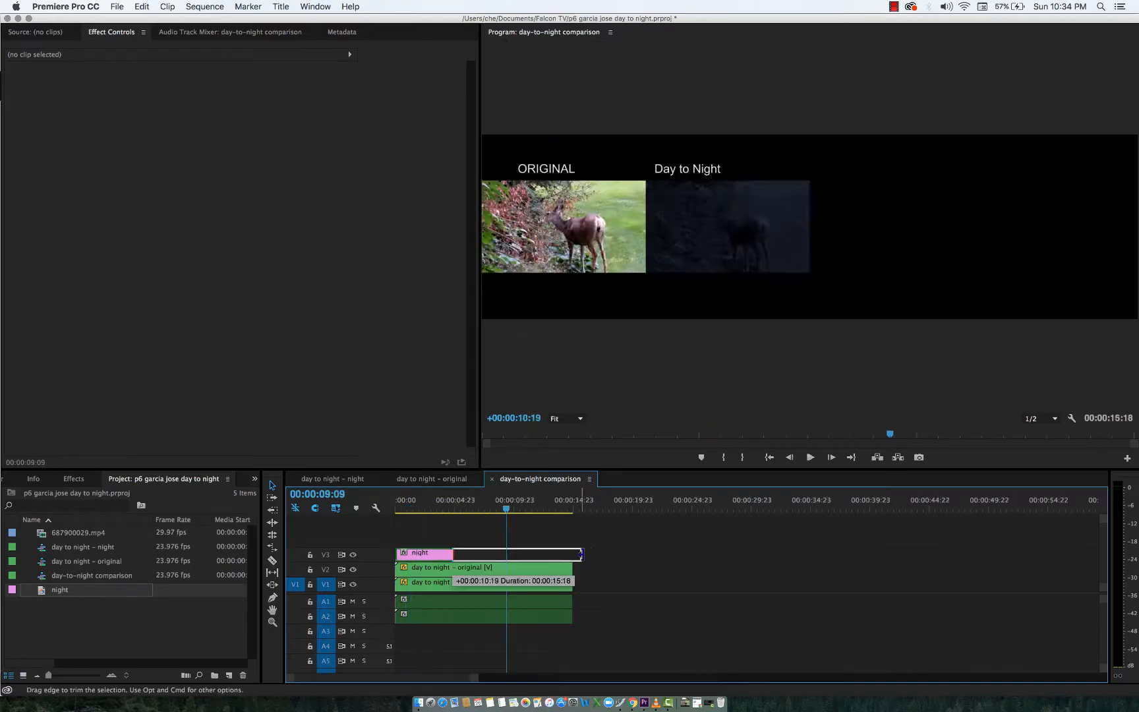
{"action": "left_click_drag", "start_coordinate": [580, 554], "coordinate": [573, 552]}
{"action": "left_click_drag", "start_coordinate": [551, 502], "coordinate": [522, 508]}
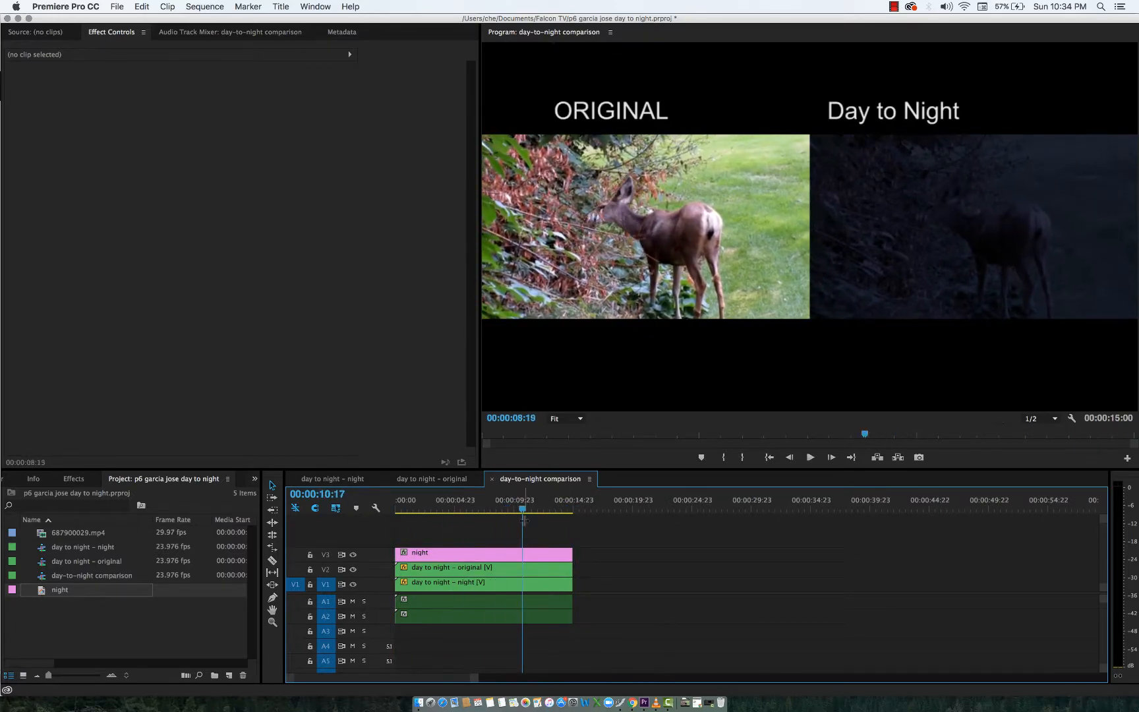
{"action": "left_click", "coordinate": [514, 585]}
{"action": "left_click_drag", "start_coordinate": [514, 585], "coordinate": [676, 599]}
- Set the full night clip to Scale 100 and re-centre its position
{"action": "left_click", "coordinate": [564, 509]}
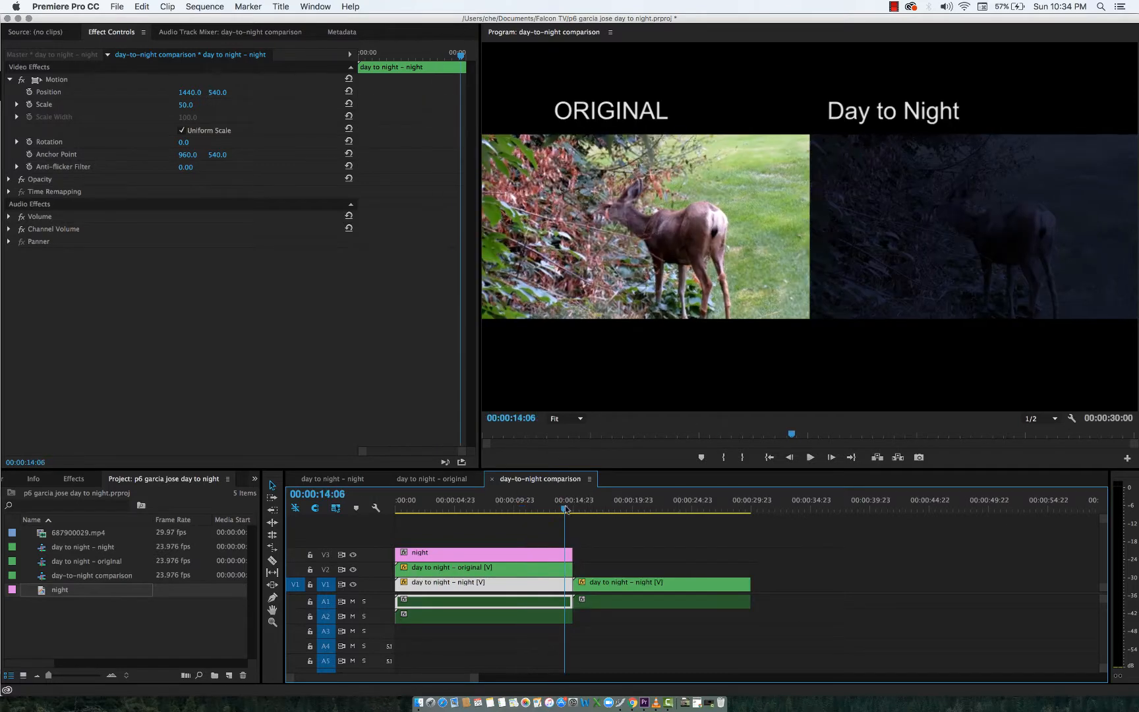
{"action": "key", "text": "space"}
{"action": "key", "text": "space"}
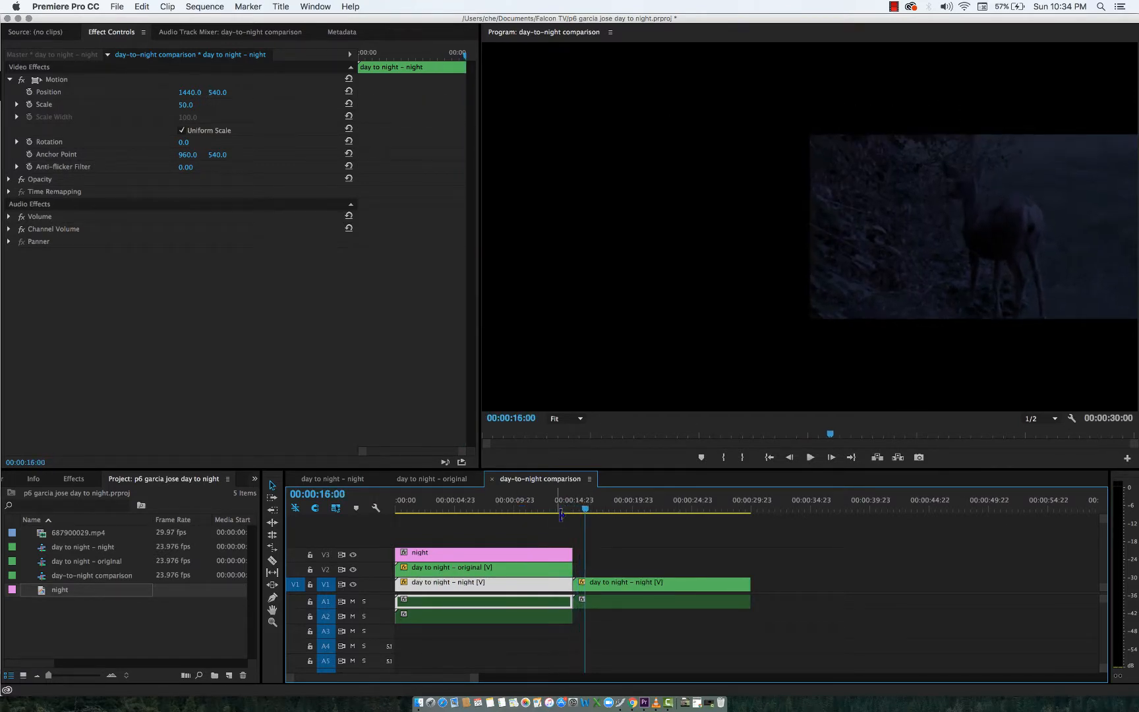
{"action": "left_click", "coordinate": [593, 584]}
{"action": "left_click", "coordinate": [186, 104]}
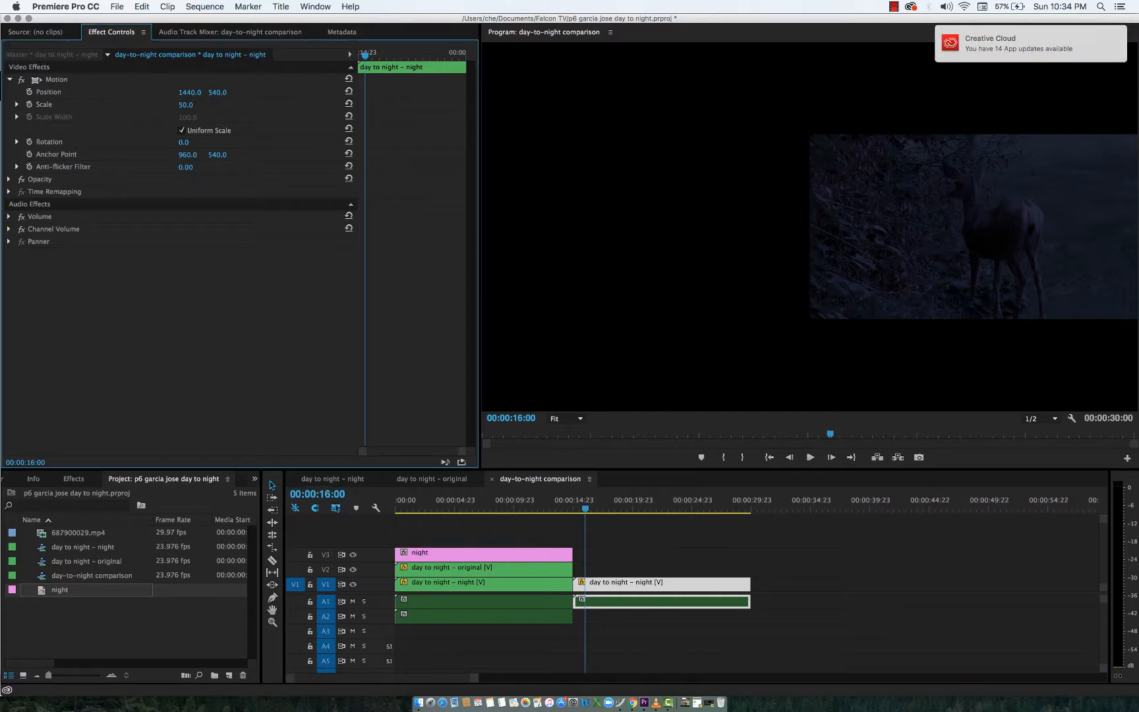
{"action": "type", "text": "100"}
{"action": "key", "text": "Return"}
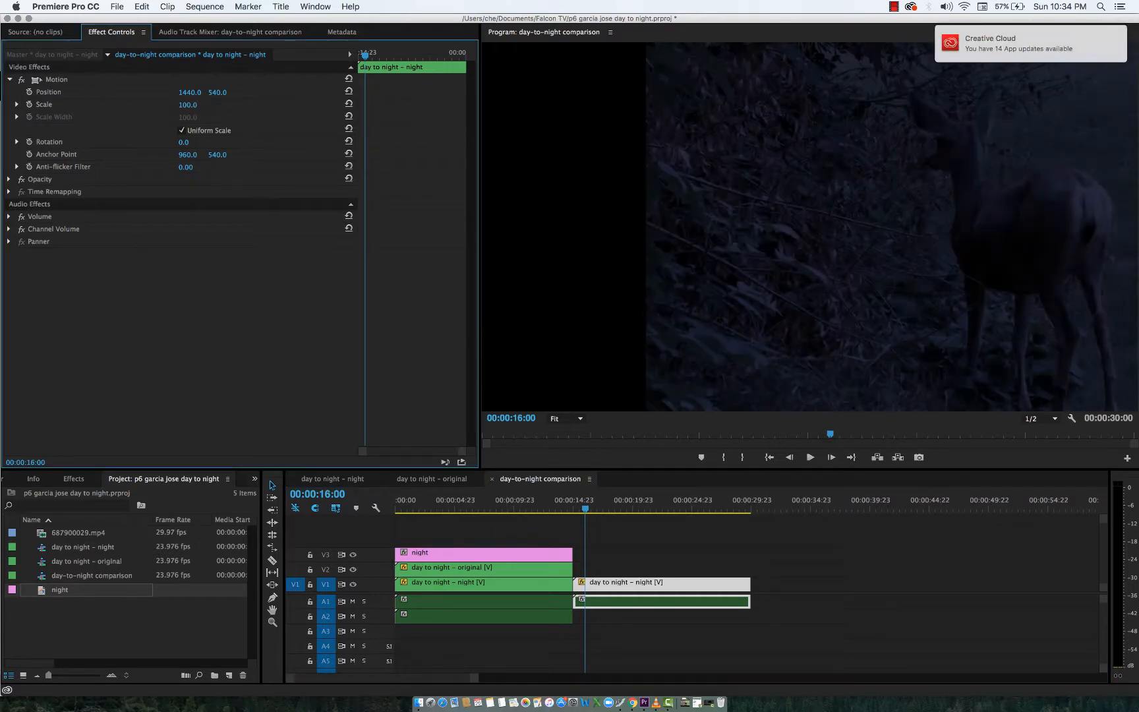
{"action": "left_click", "coordinate": [349, 77]}
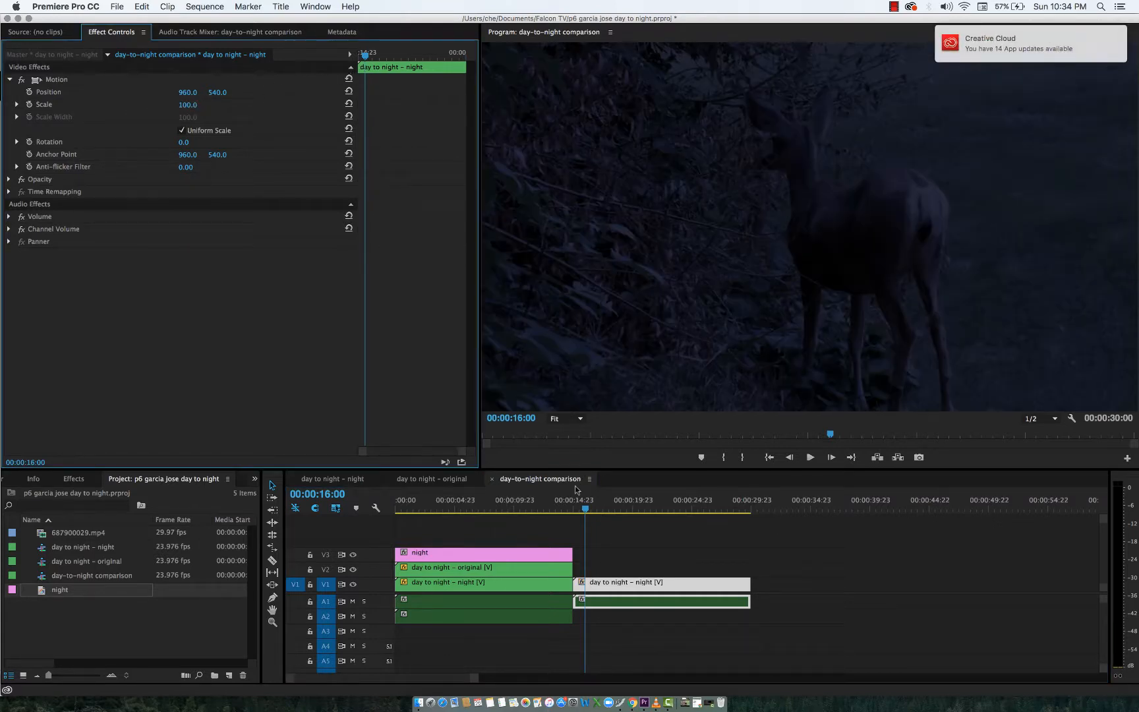
- Play through the cut and mark the out point at 30:00
{"action": "left_click", "coordinate": [560, 500]}
{"action": "key", "text": "space"}
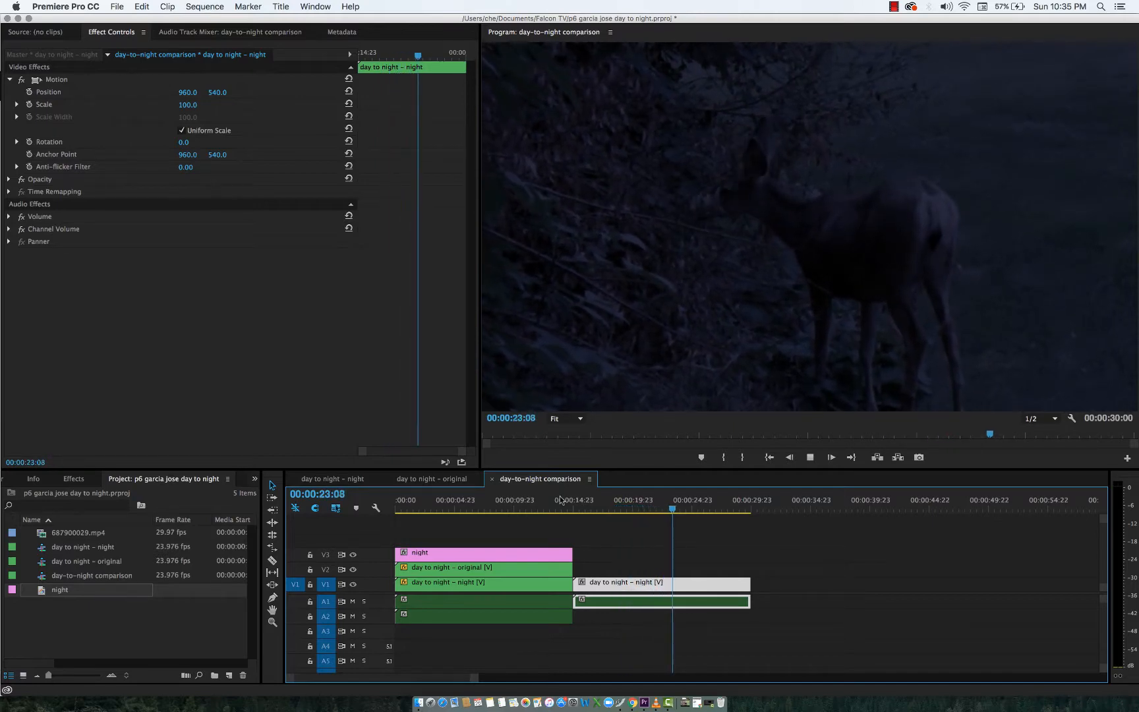
{"action": "left_click_drag", "start_coordinate": [728, 509], "coordinate": [752, 513]}
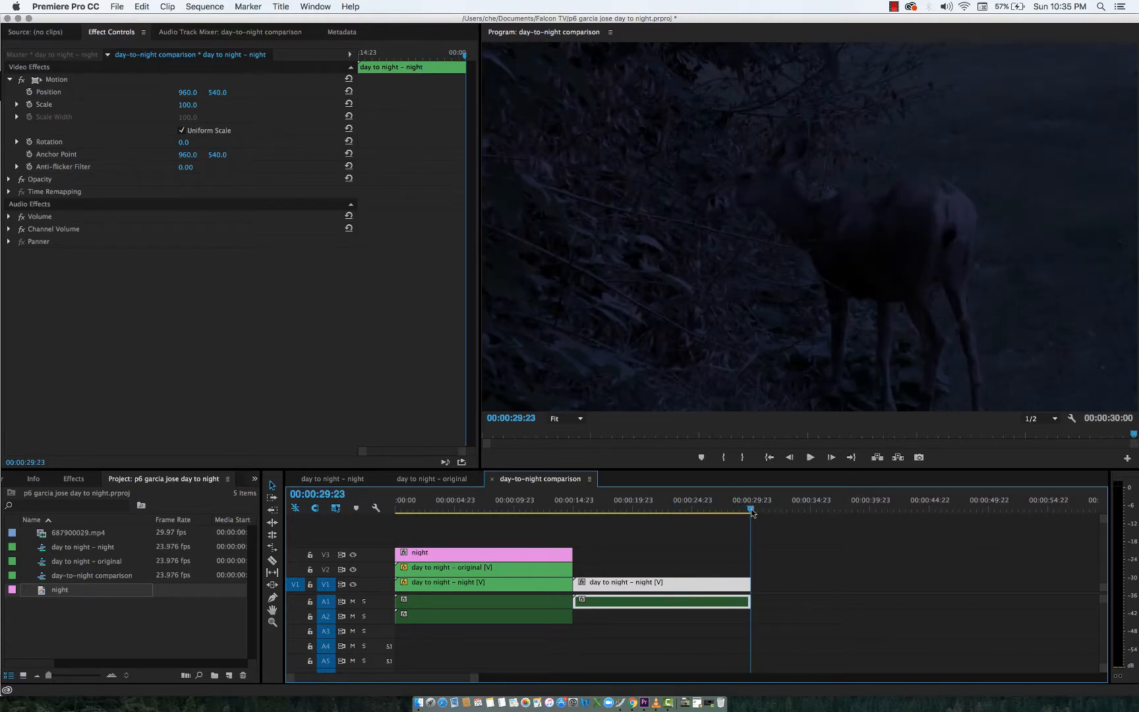
{"action": "left_click_drag", "start_coordinate": [751, 509], "coordinate": [751, 510]}
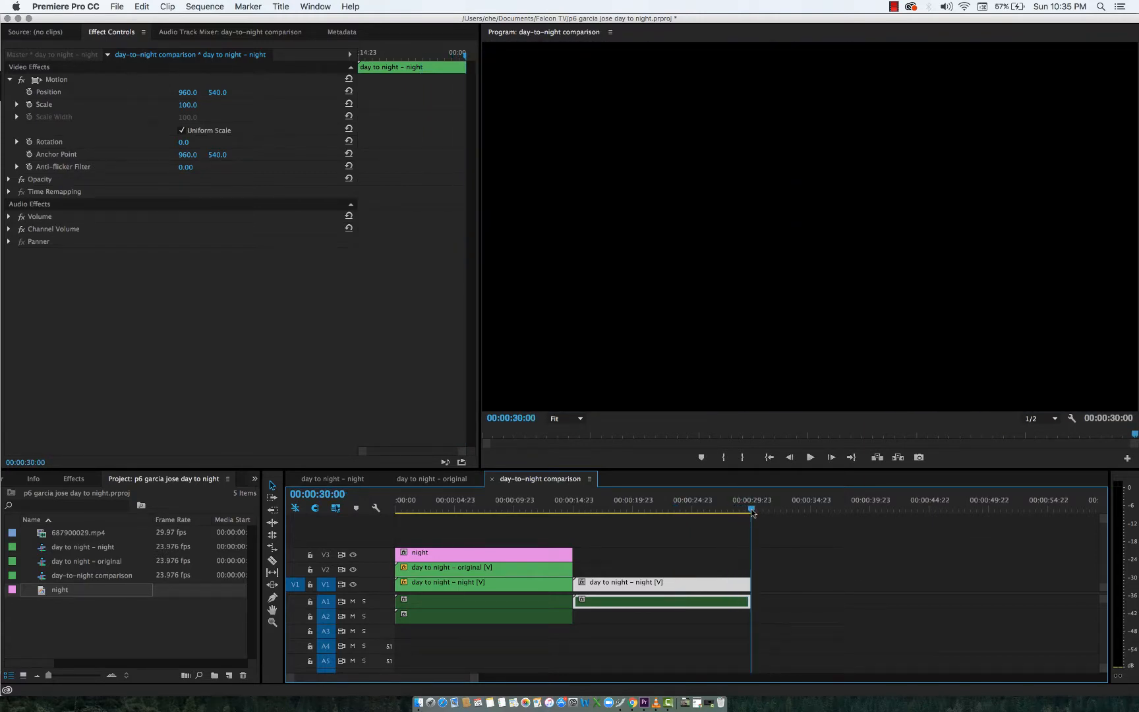
{"action": "key", "text": "o"}
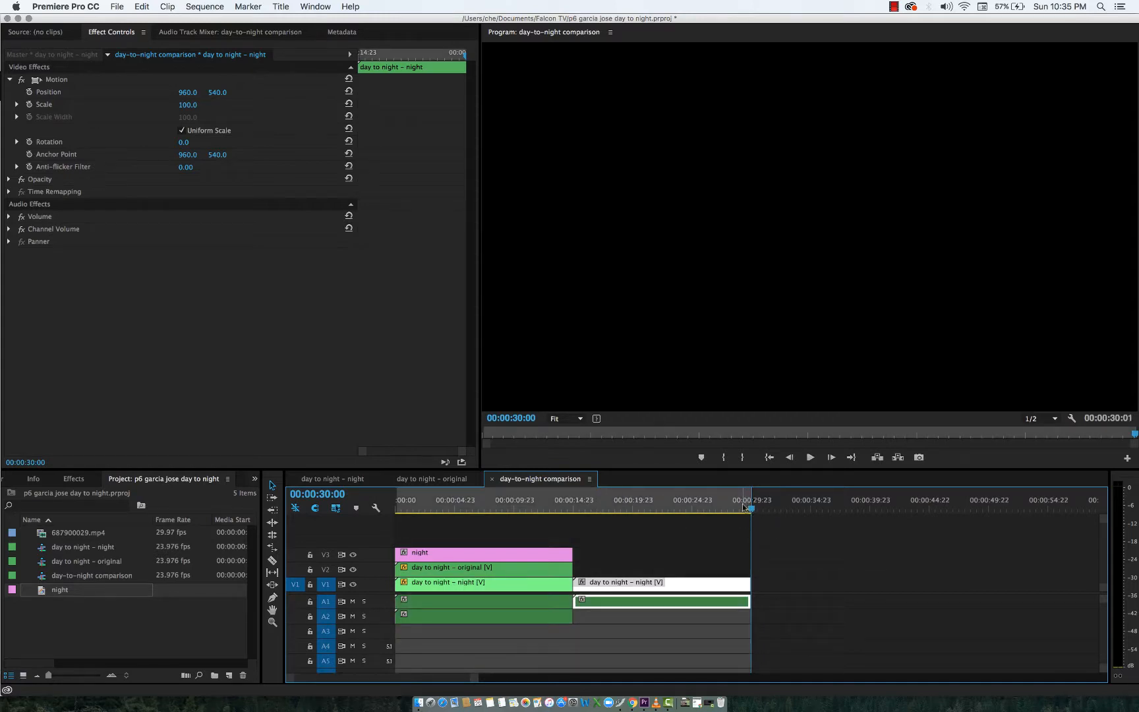
- Open Export Media settings with H.264 as the format
{"action": "left_click", "coordinate": [116, 7]}
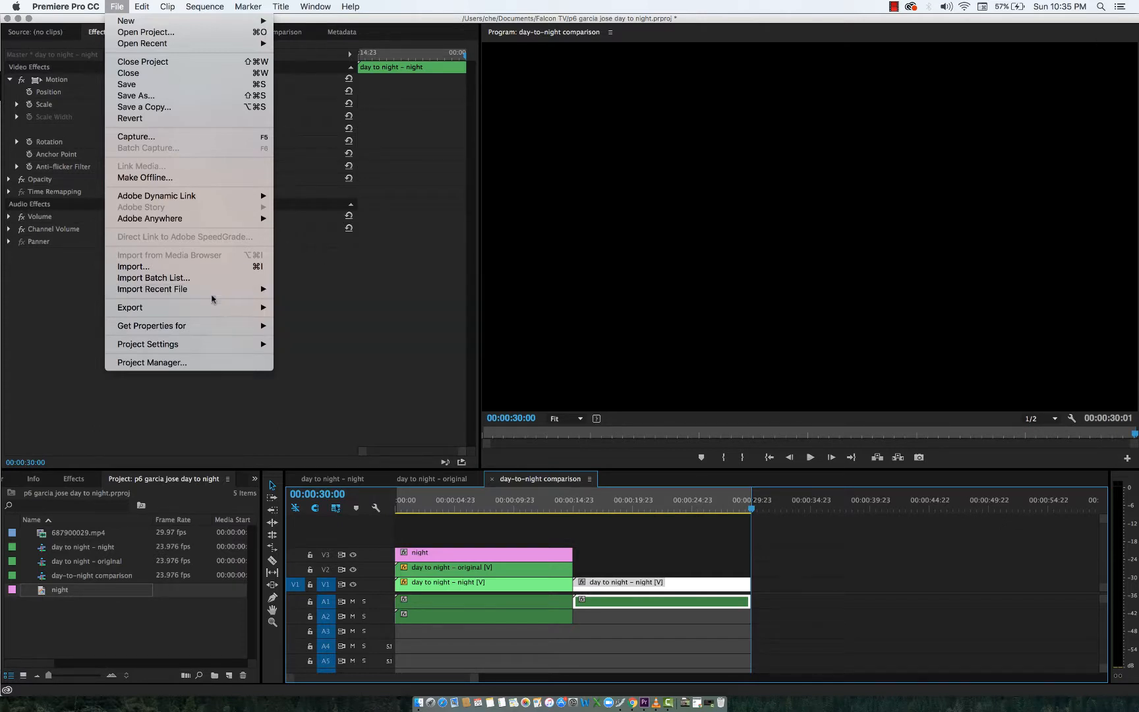
{"action": "mouse_move", "coordinate": [265, 306]}
{"action": "left_click", "coordinate": [301, 307]}
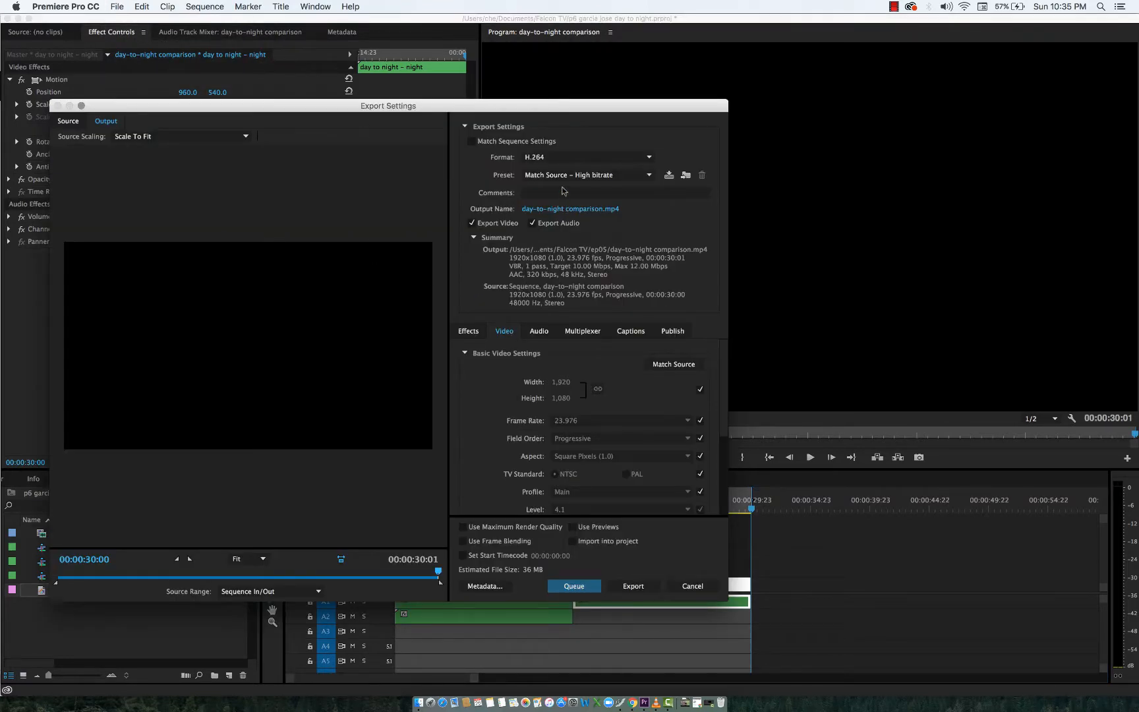
{"action": "left_click", "coordinate": [649, 157]}
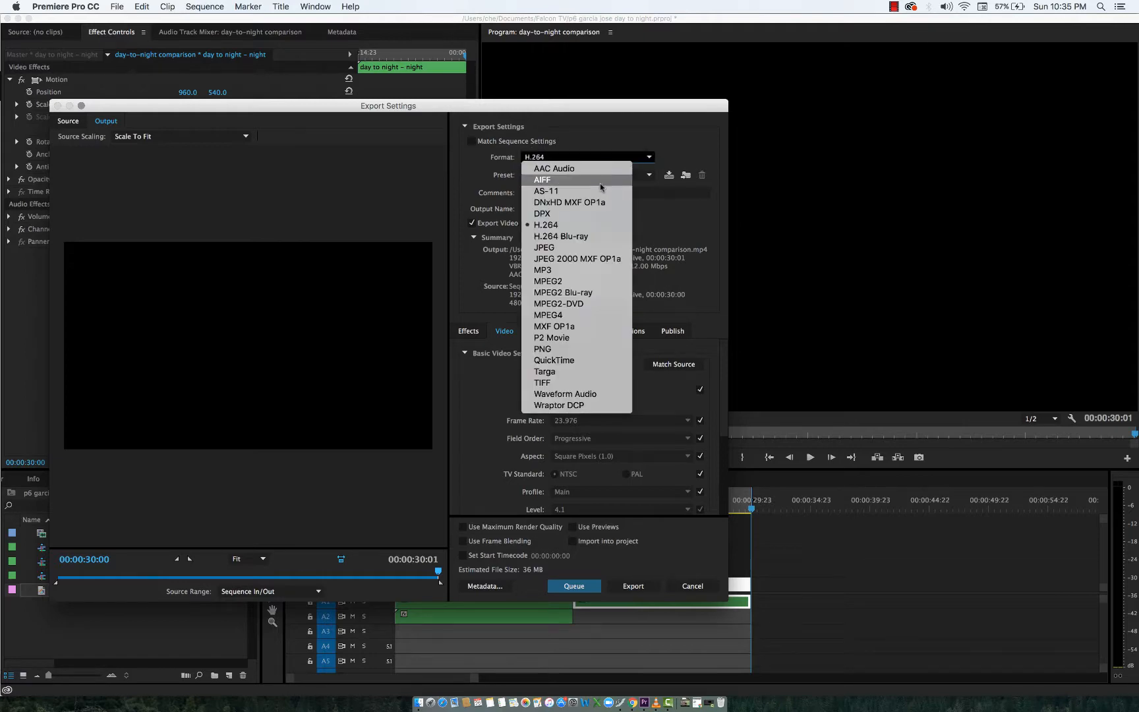
{"action": "left_click", "coordinate": [582, 226]}
- Choose the YouTube 1080p HD preset and open the Output Name save dialog
{"action": "left_click", "coordinate": [649, 174]}
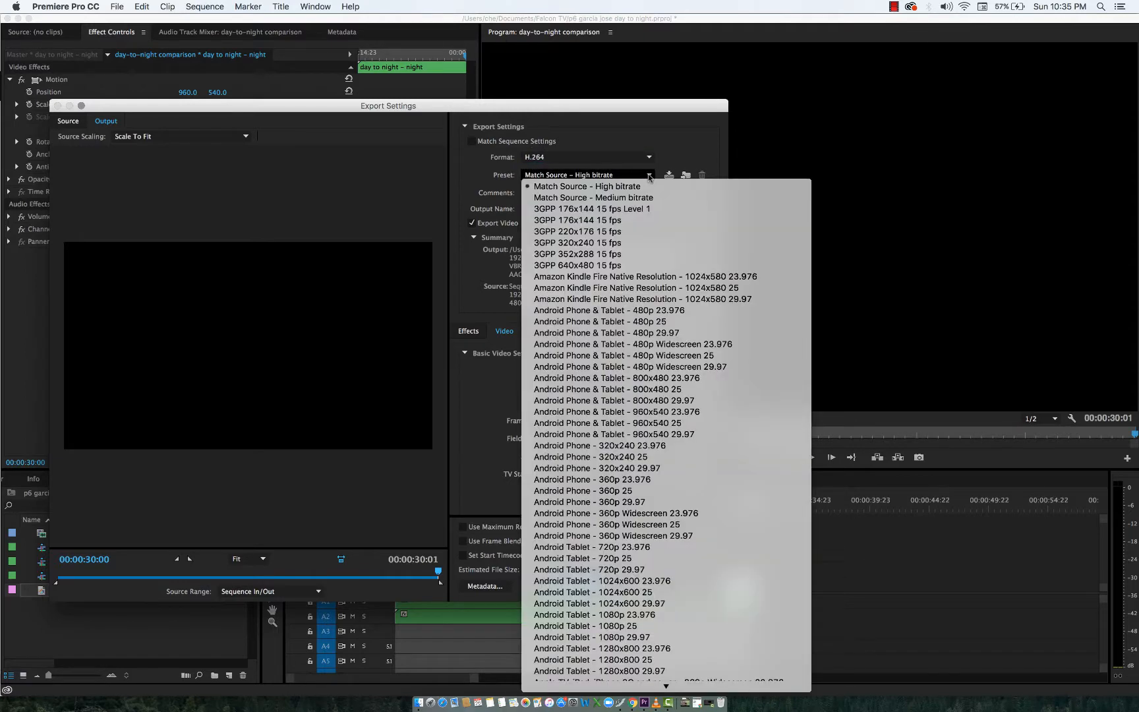
{"action": "scroll", "coordinate": [736, 467], "scroll_direction": "down", "scroll_amount": 10}
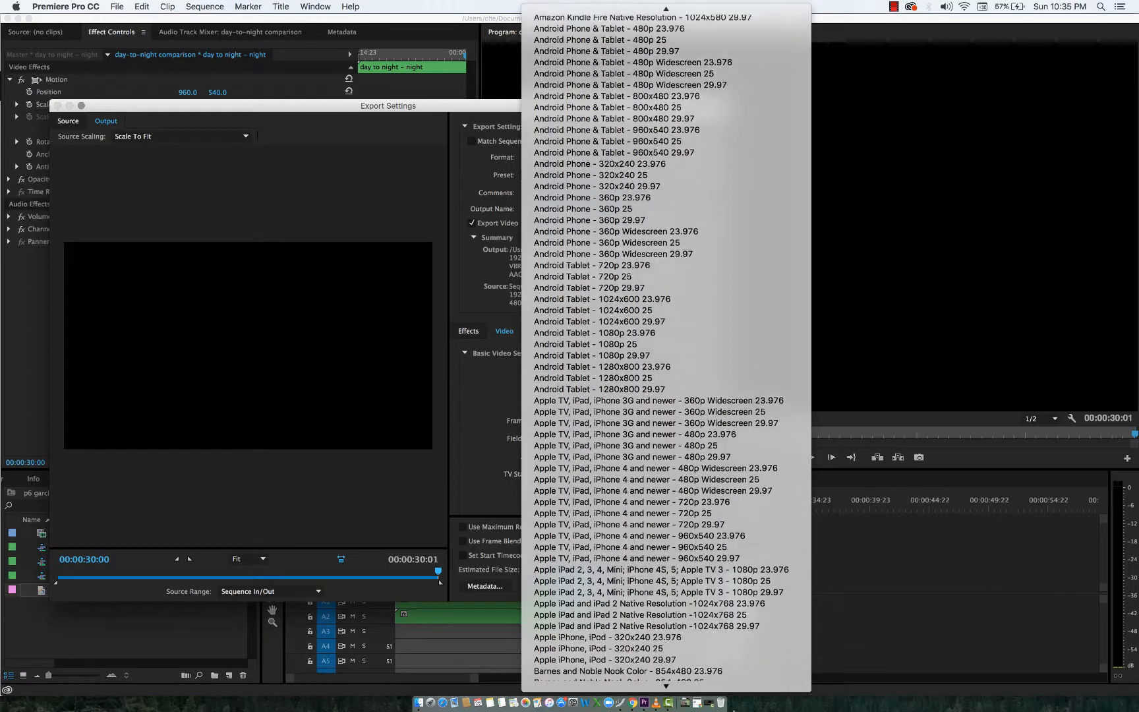
{"action": "scroll", "coordinate": [732, 659], "scroll_direction": "down", "scroll_amount": 5}
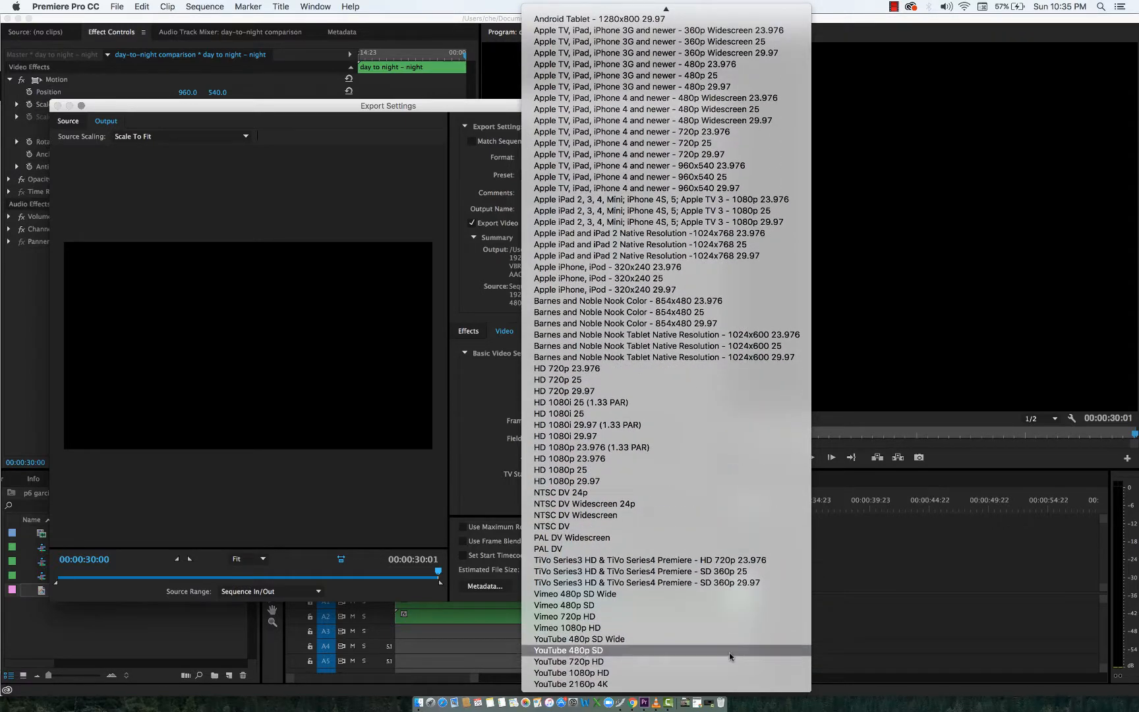
{"action": "left_click", "coordinate": [724, 628]}
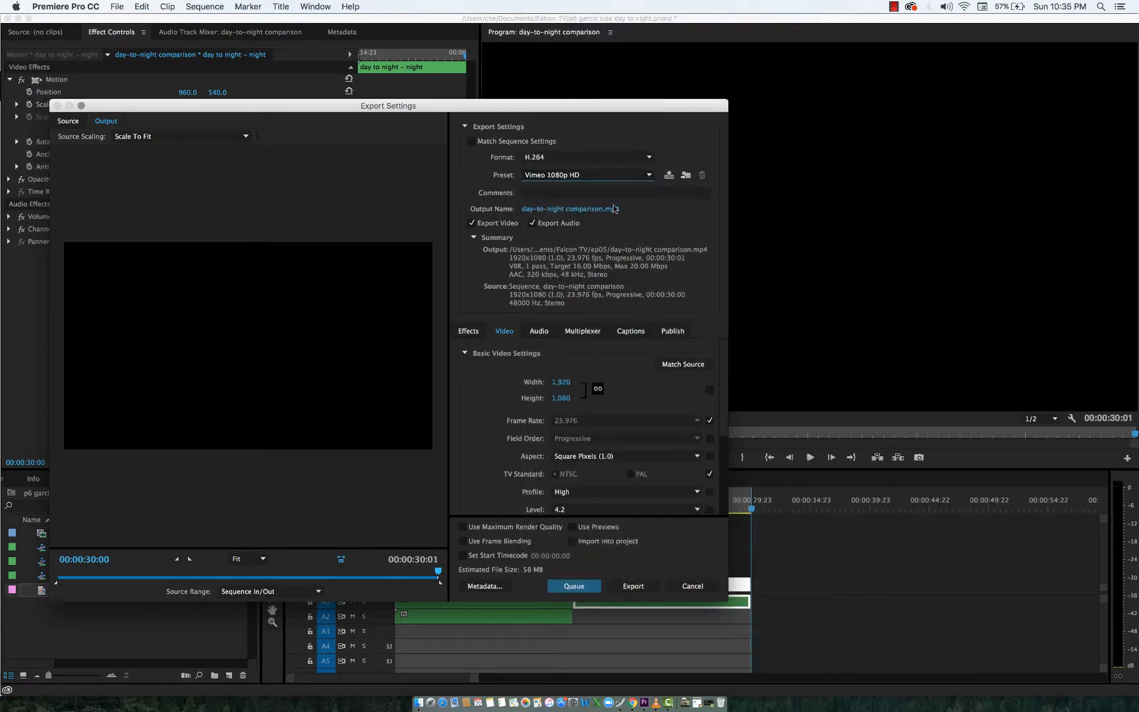
{"action": "left_click", "coordinate": [648, 175]}
{"action": "scroll", "coordinate": [648, 198], "scroll_direction": "down", "scroll_amount": 6}
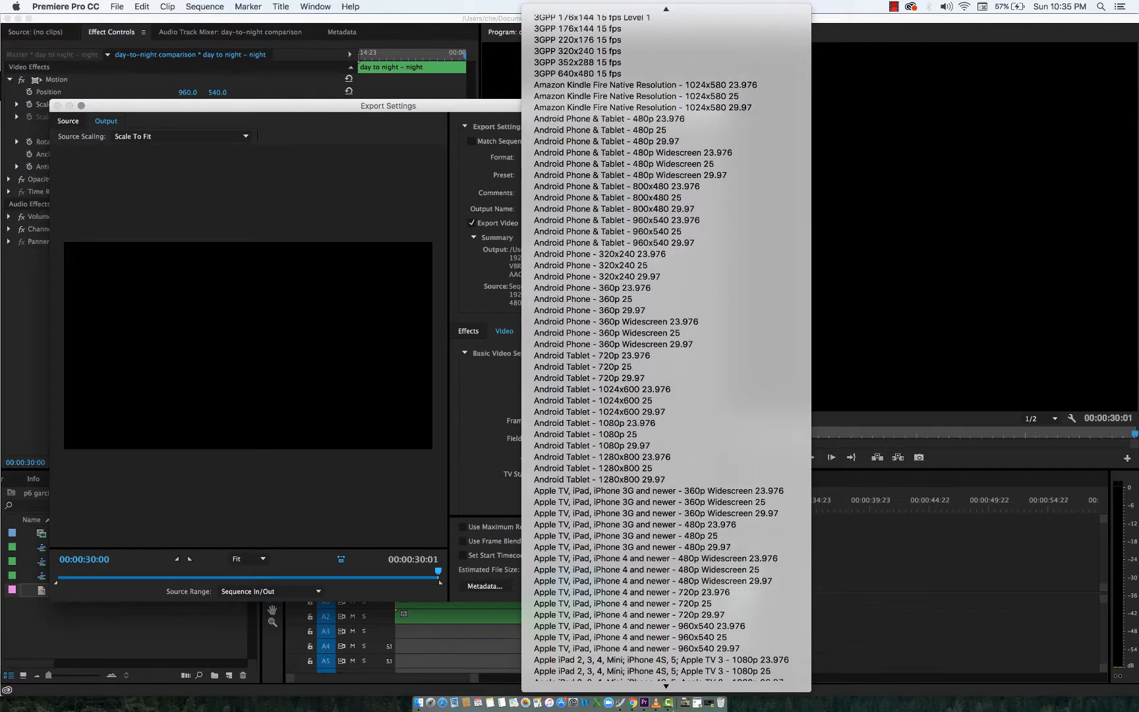
{"action": "scroll", "coordinate": [671, 665], "scroll_direction": "down", "scroll_amount": 8}
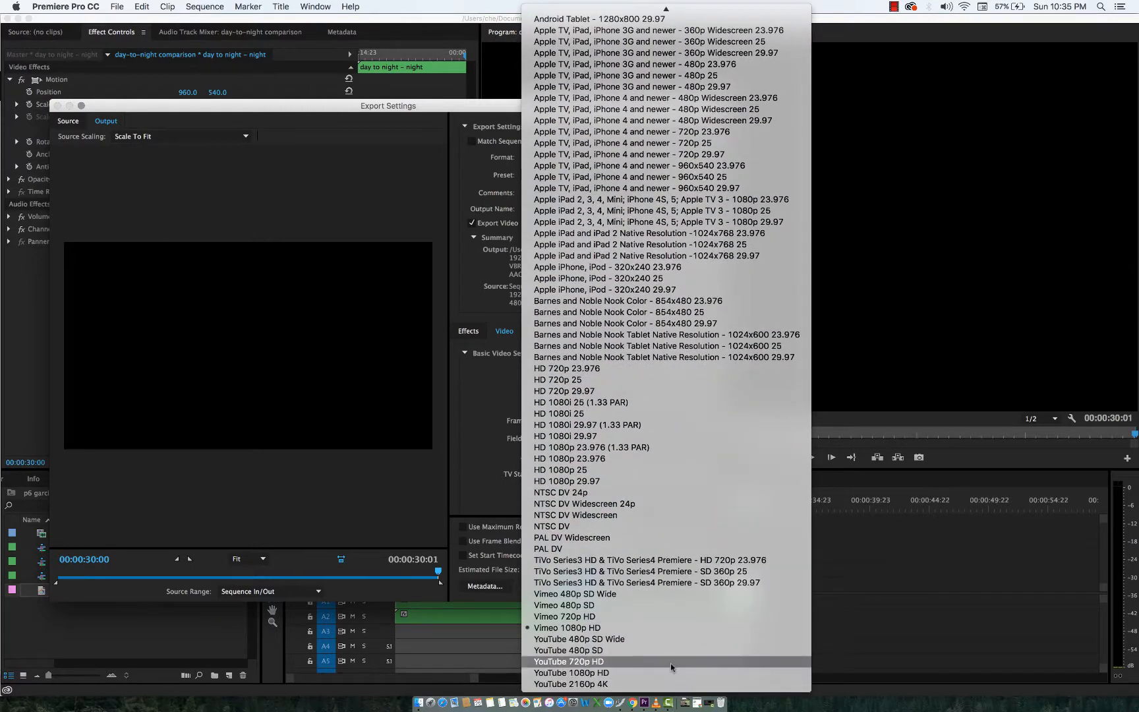
{"action": "left_click", "coordinate": [671, 673]}
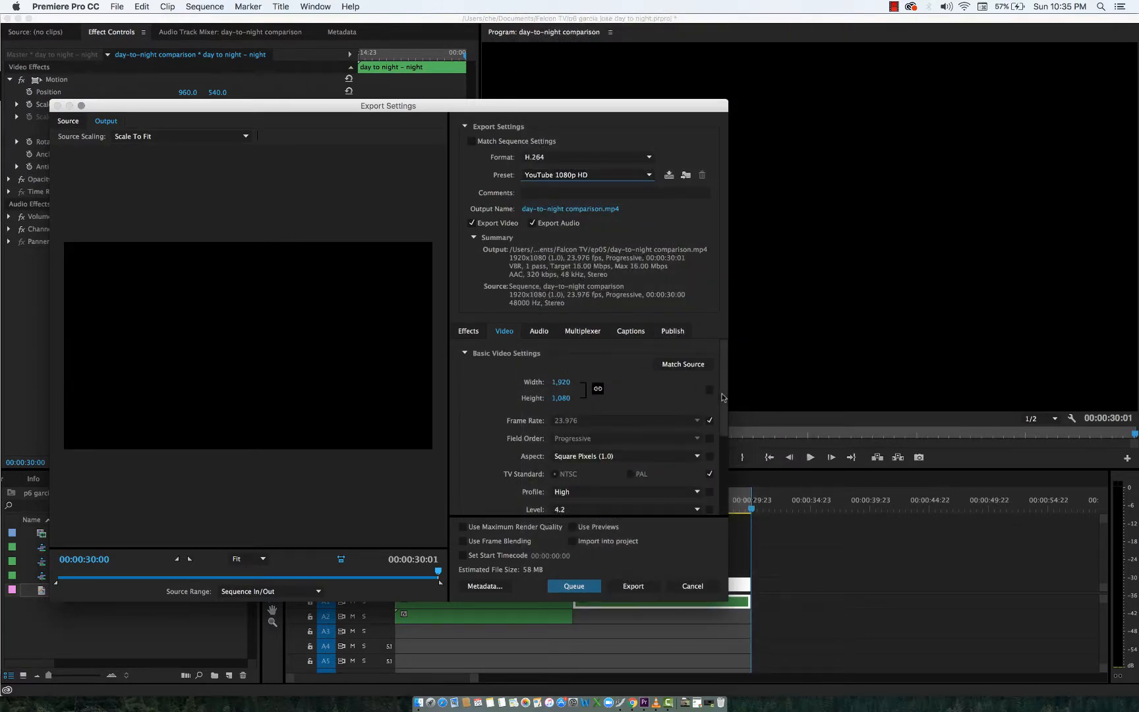
{"action": "scroll", "coordinate": [722, 493], "scroll_direction": "down", "scroll_amount": 2}
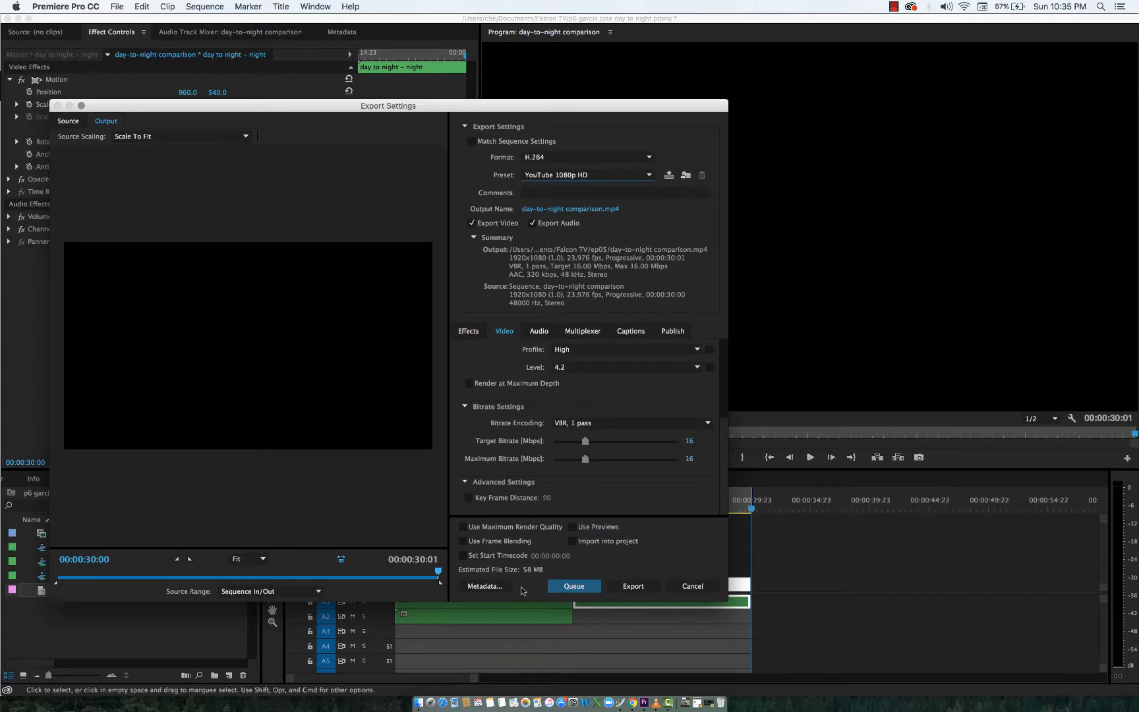
{"action": "left_click", "coordinate": [594, 209]}
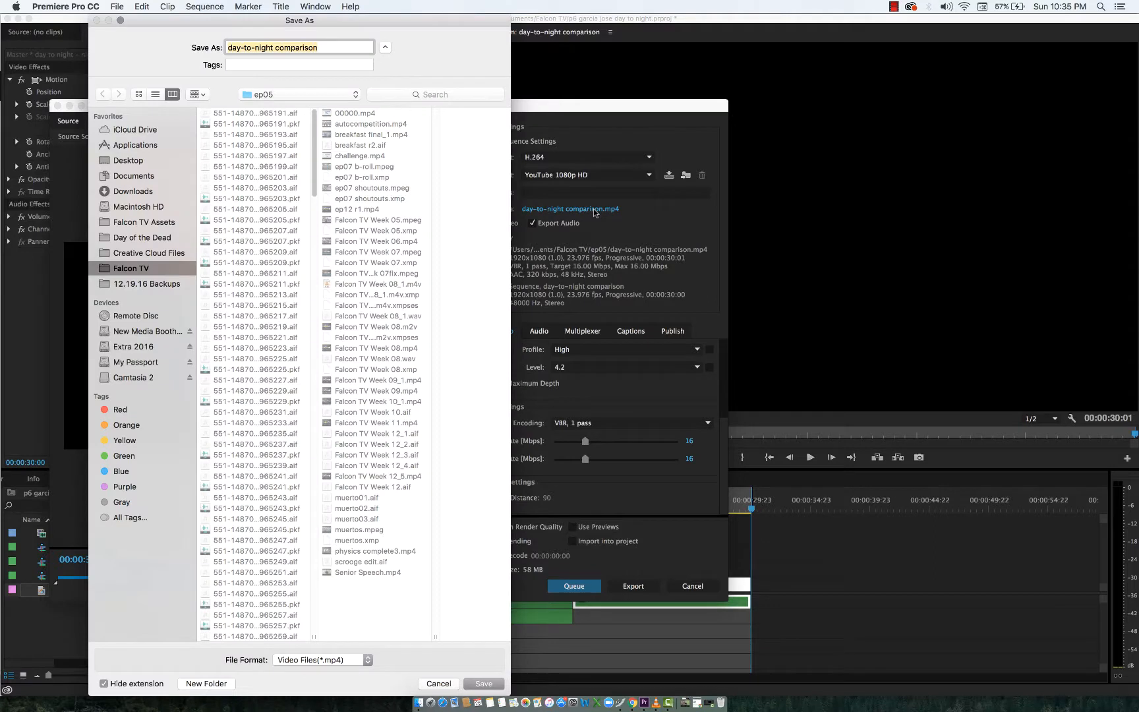
- Rename the output MP4 after the project and start exporting the comparison
{"action": "type", "text": "p6 garcia jose"}
{"action": "key", "text": "Return"}
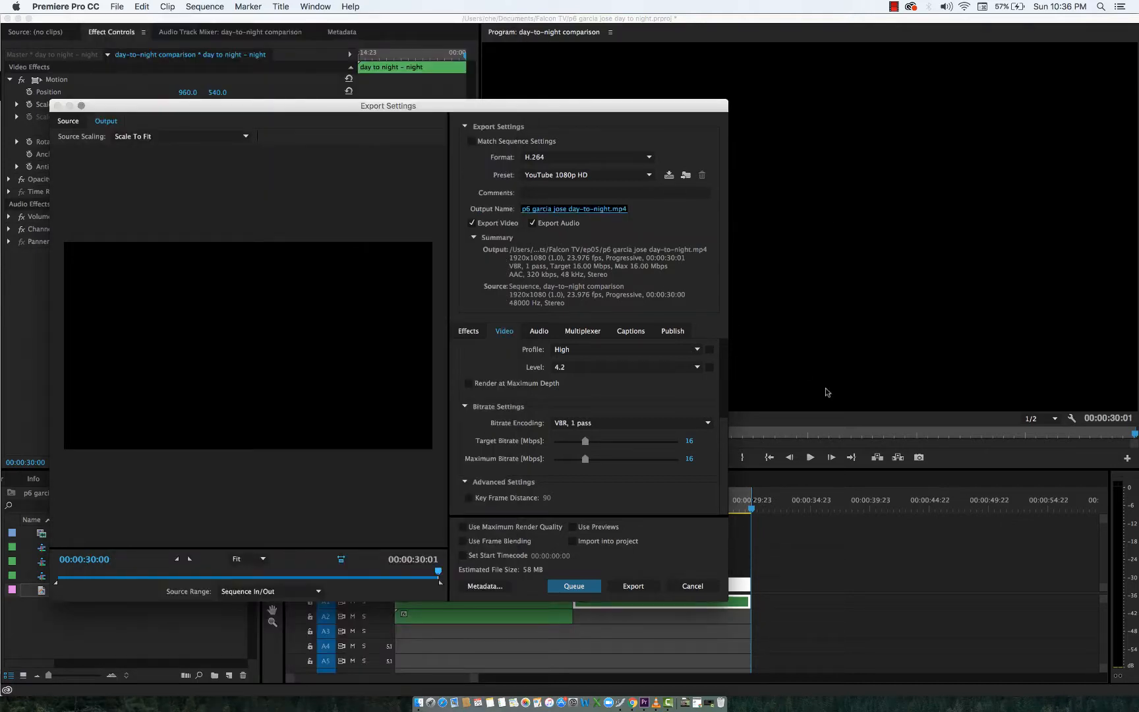
{"action": "left_click_drag", "start_coordinate": [438, 572], "coordinate": [145, 593]}
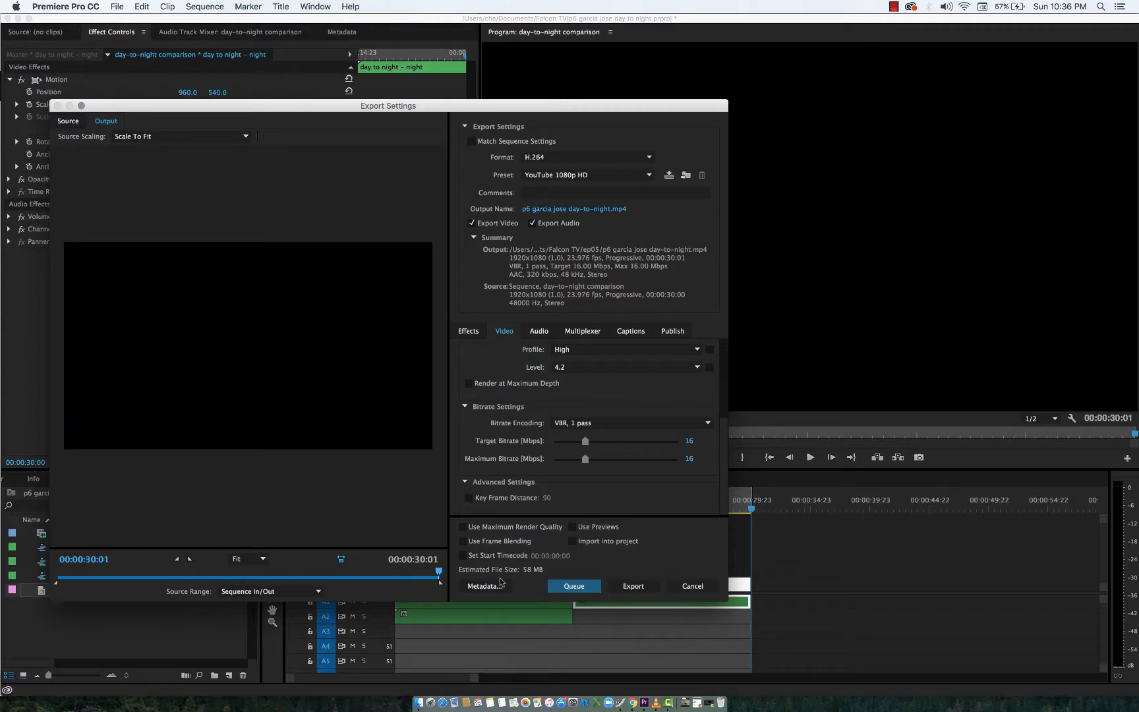
{"action": "left_click", "coordinate": [656, 591]}
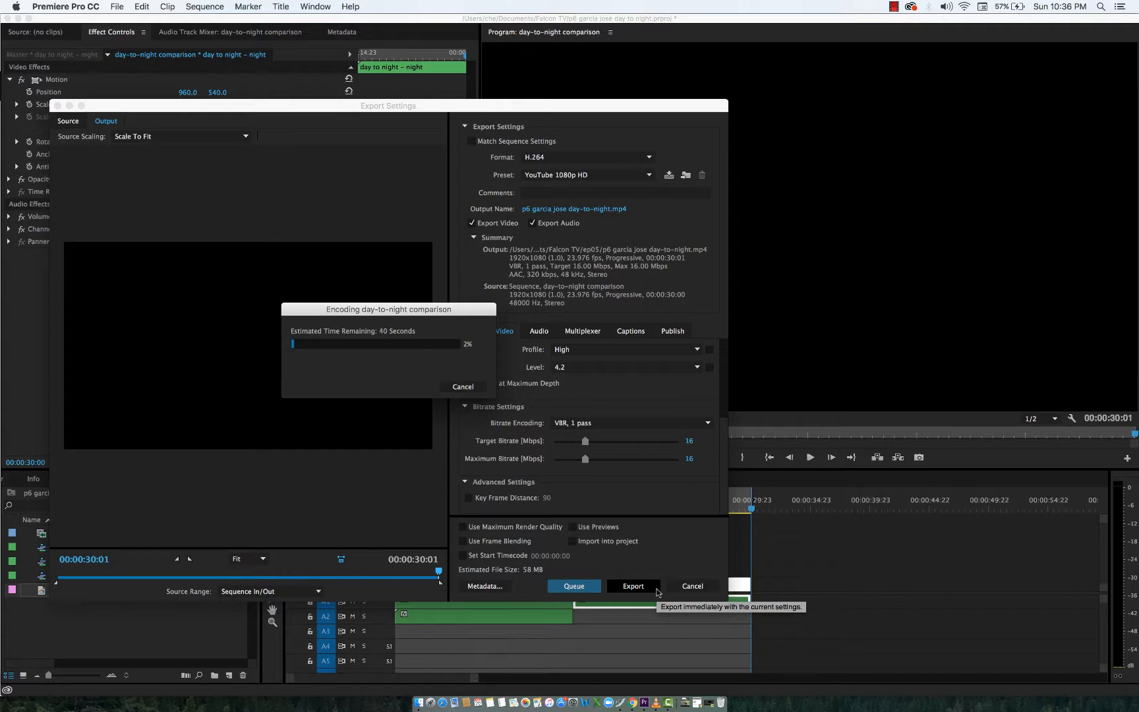